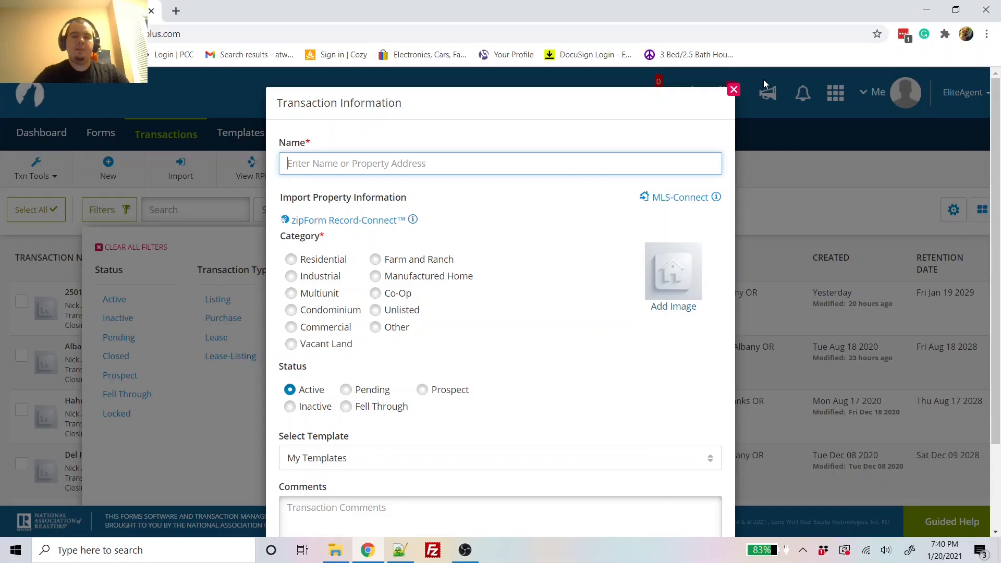
# Step: Create the 'Demo Home Purchase' Residential transaction using the Personal - Residential Offer Template
pyautogui.write('Demo')
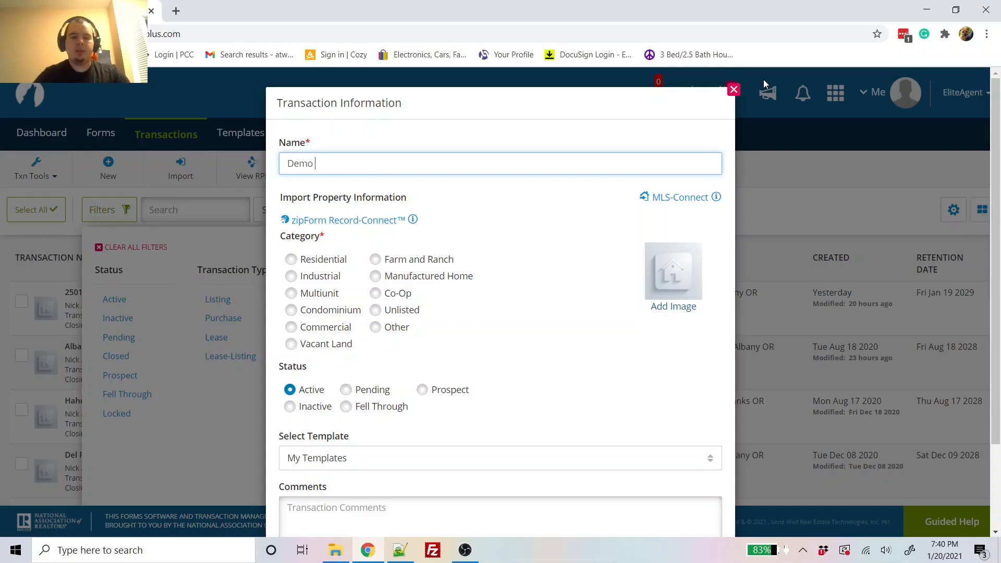
pyautogui.write(' Home Purchase')
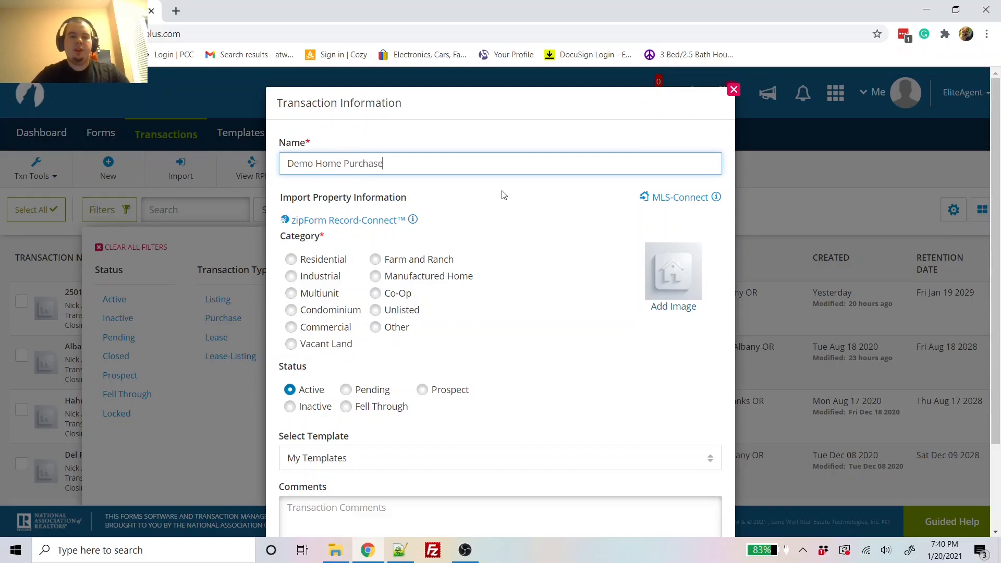
pyautogui.click(329, 258)
pyautogui.click(408, 456)
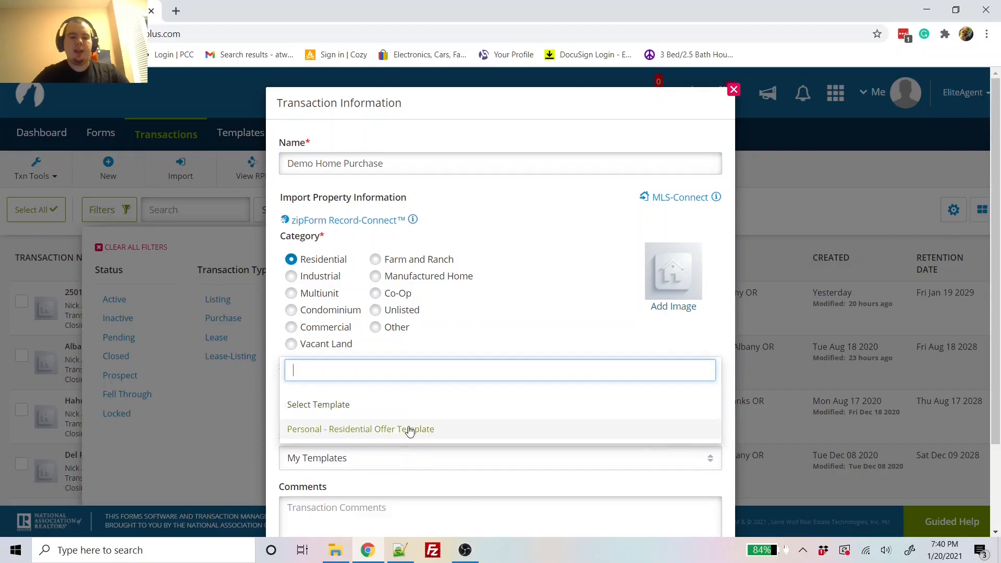
pyautogui.click(409, 429)
pyautogui.scroll(-2, 510, 429)
pyautogui.scroll(1, 512, 426)
pyautogui.scroll(1, 511, 426)
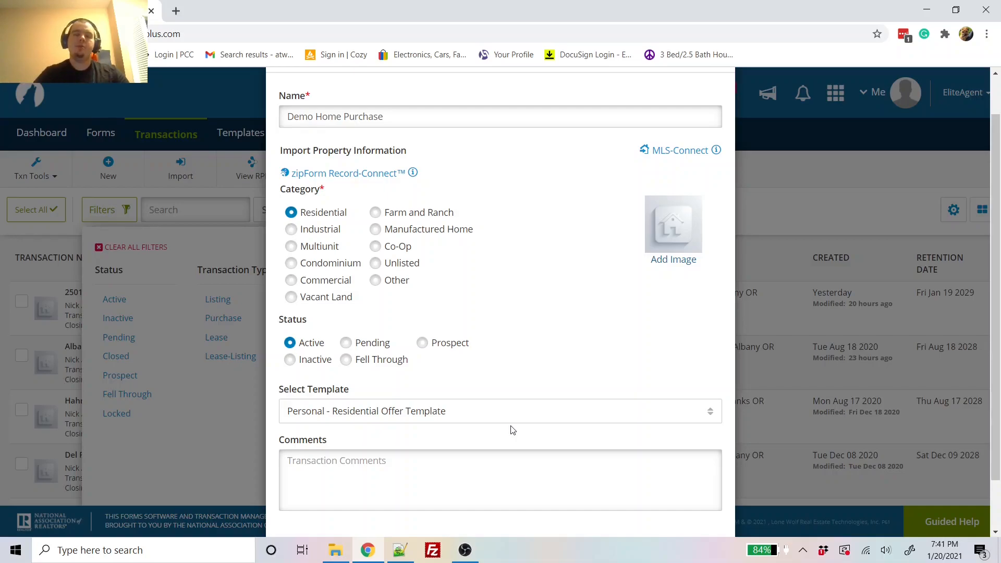
pyautogui.scroll(-1, 512, 429)
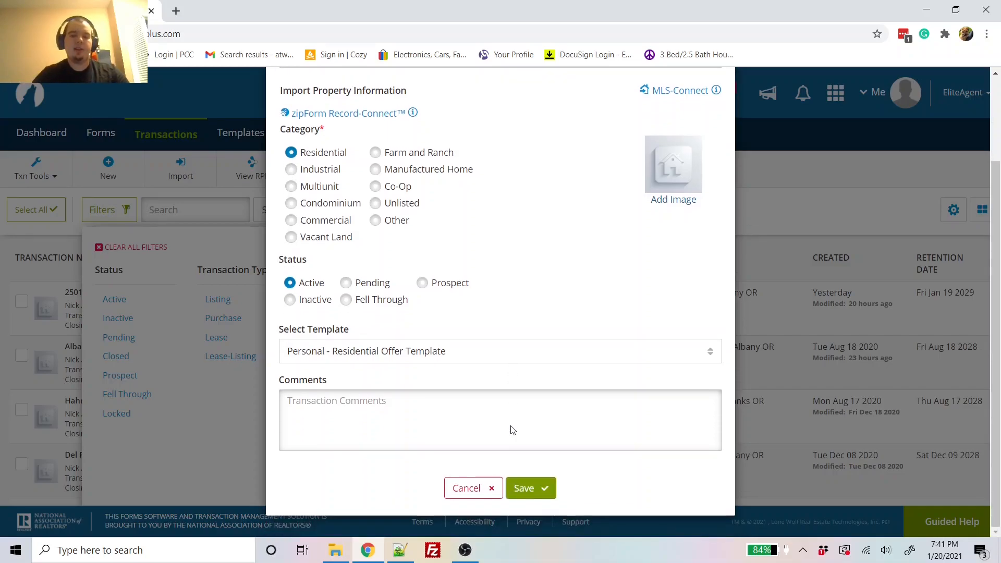
pyautogui.click(526, 488)
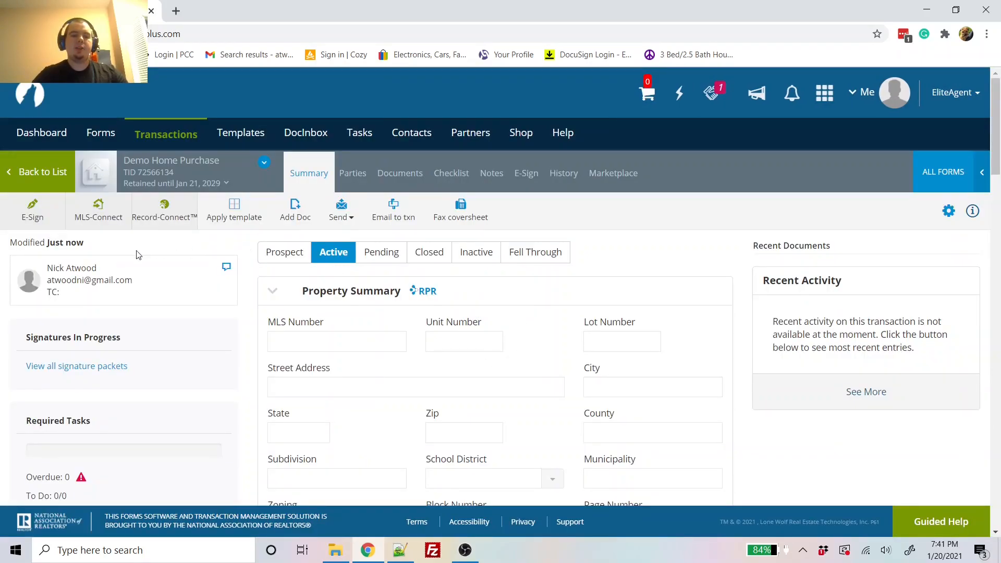
# Step: Import MLS listing 20207961 through MLS-Connect, replacing the transaction's existing property data
pyautogui.click(99, 211)
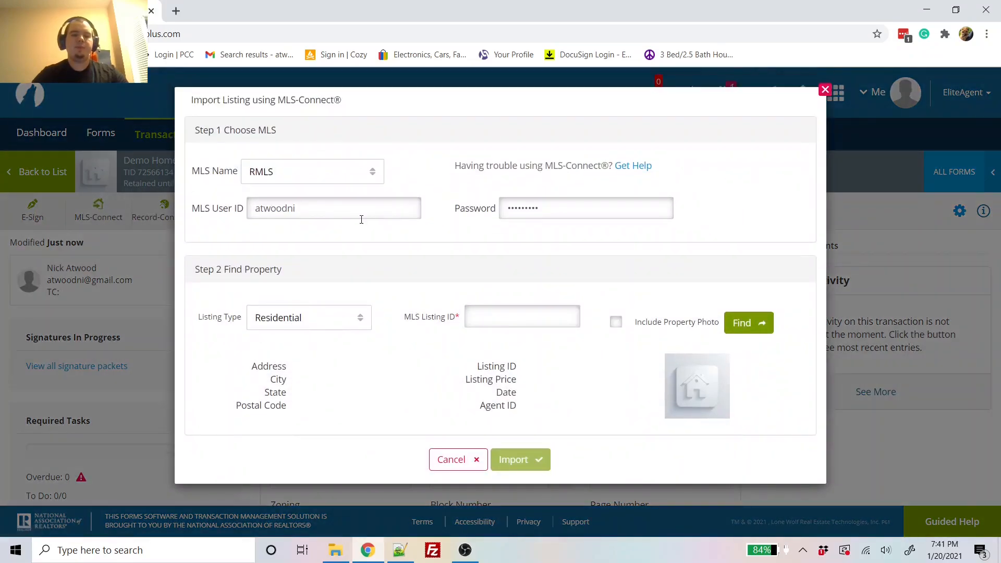
pyautogui.doubleClick(368, 216)
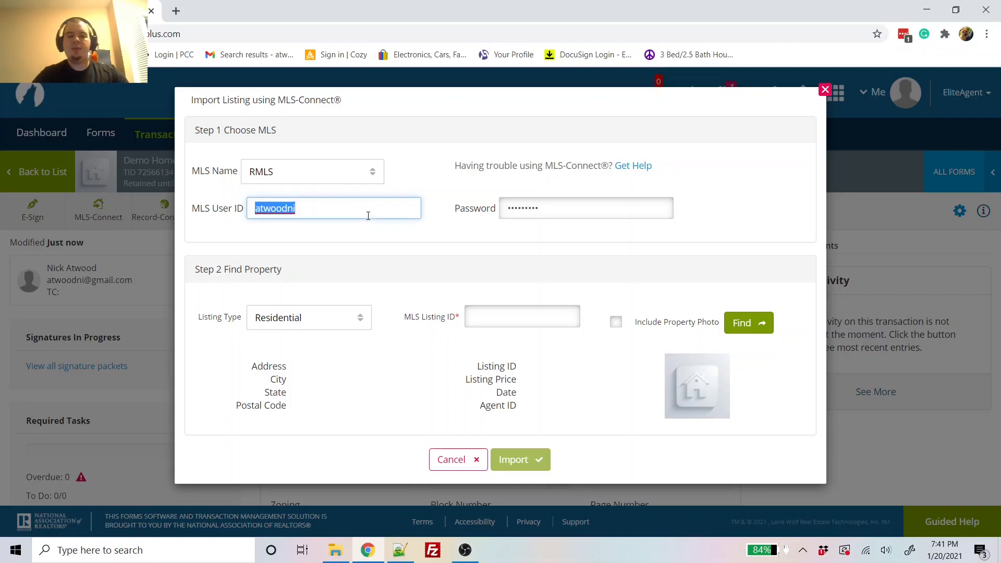
pyautogui.press('Tab')
pyautogui.press('Tab')
pyautogui.press('Tab')
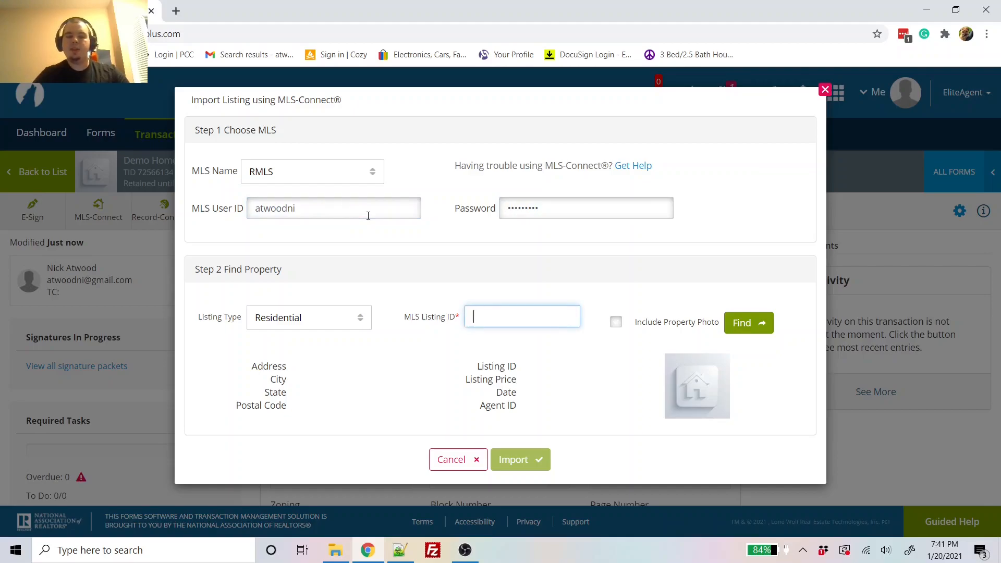
pyautogui.write('2020')
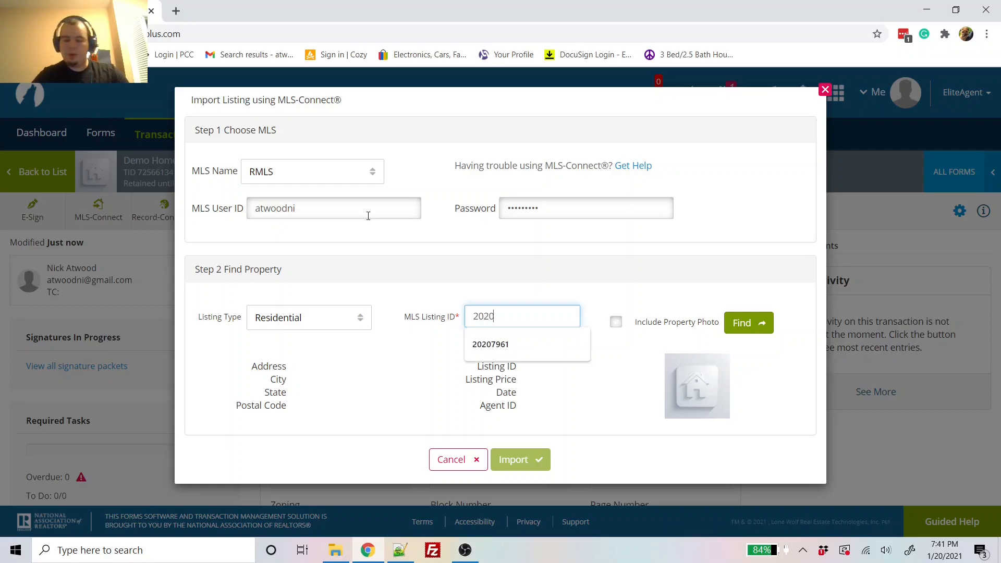
pyautogui.write('79')
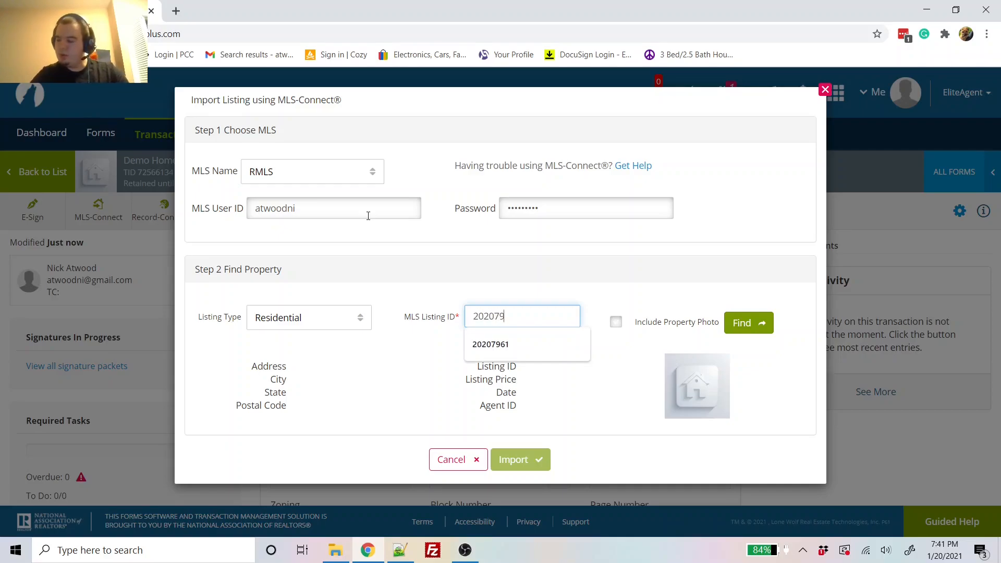
pyautogui.write('61')
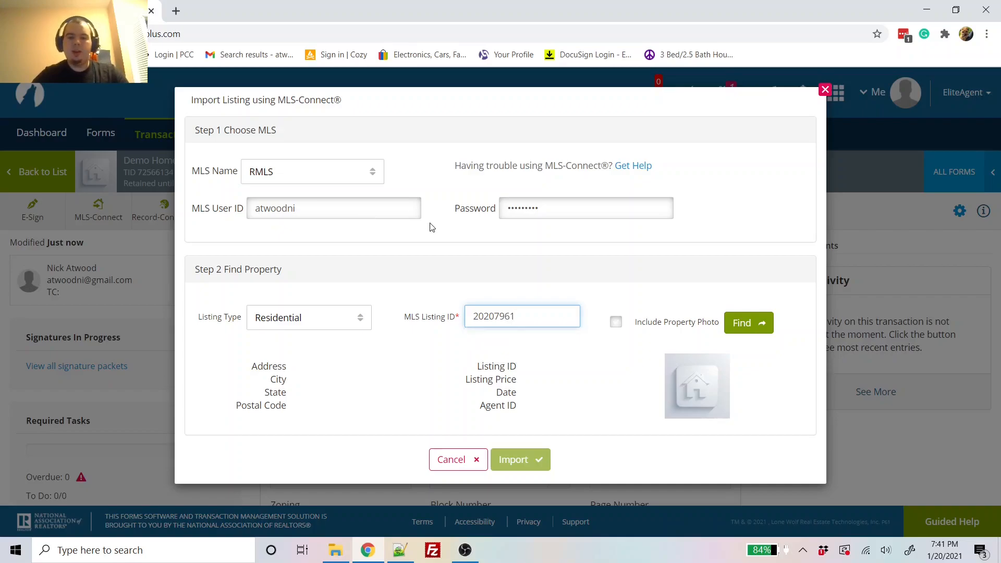
pyautogui.click(747, 323)
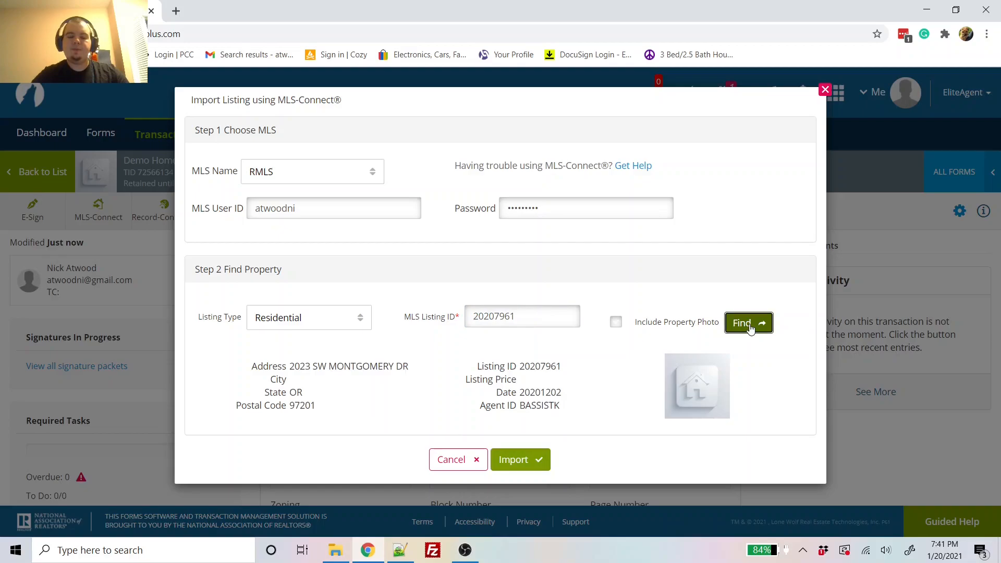
pyautogui.click(527, 460)
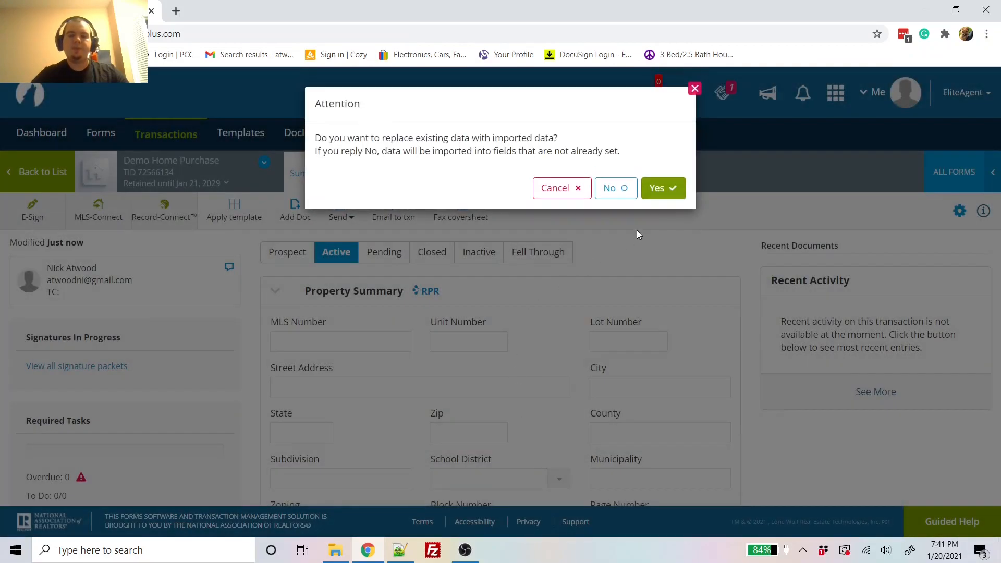
pyautogui.click(663, 188)
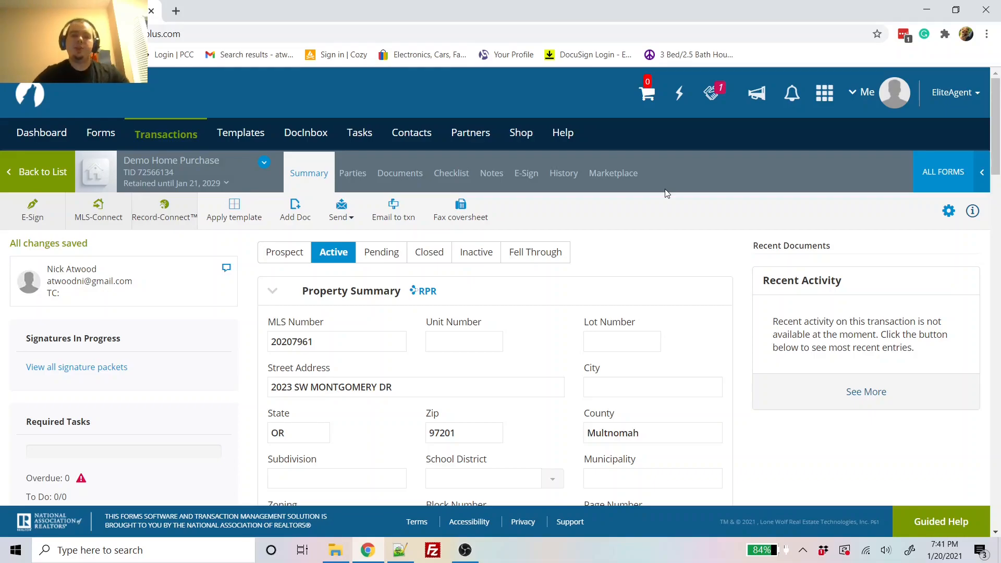
# Step: Open the Residential Sale Agreement from the transaction's Documents list
pyautogui.click(400, 174)
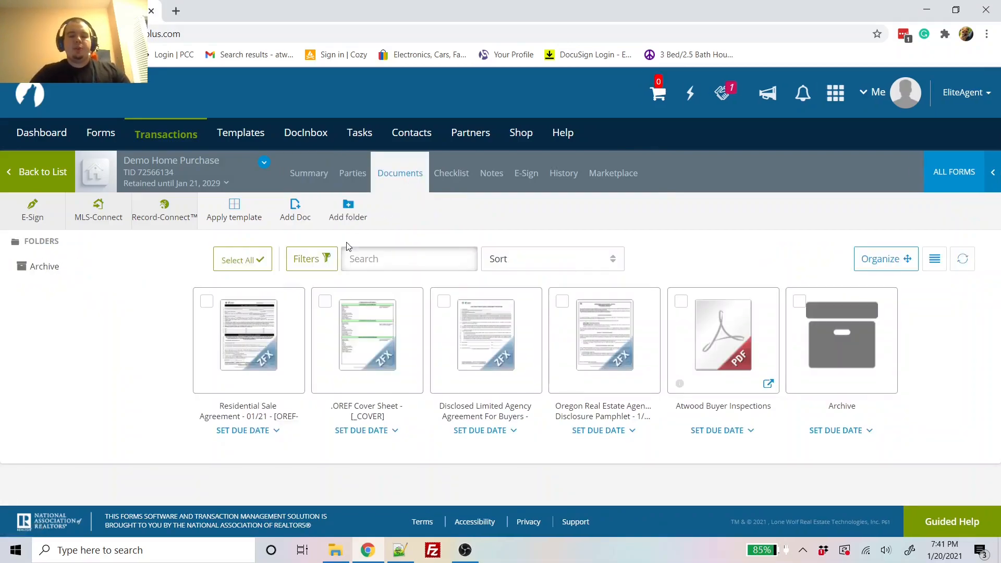
pyautogui.moveTo(299, 312)
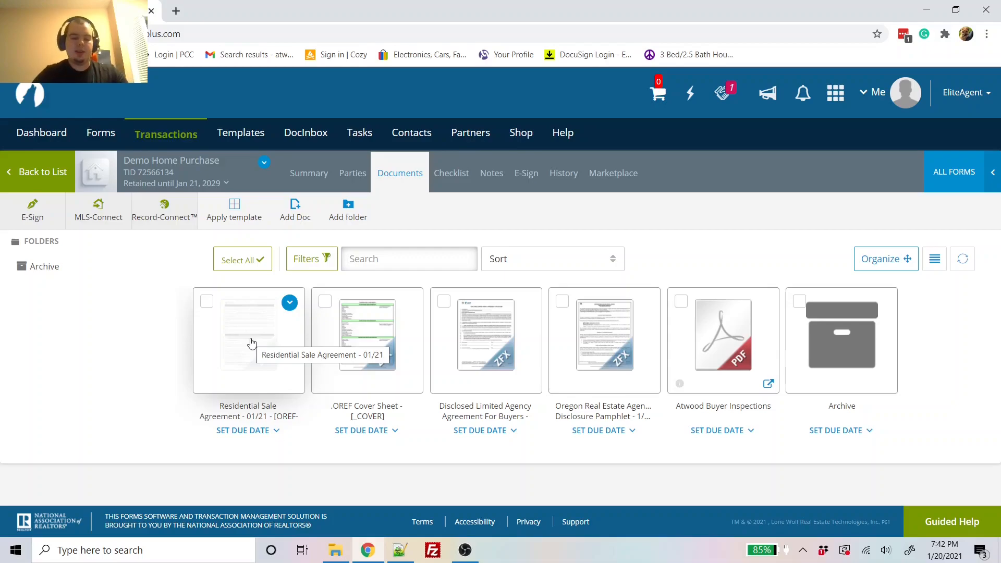
pyautogui.click(251, 342)
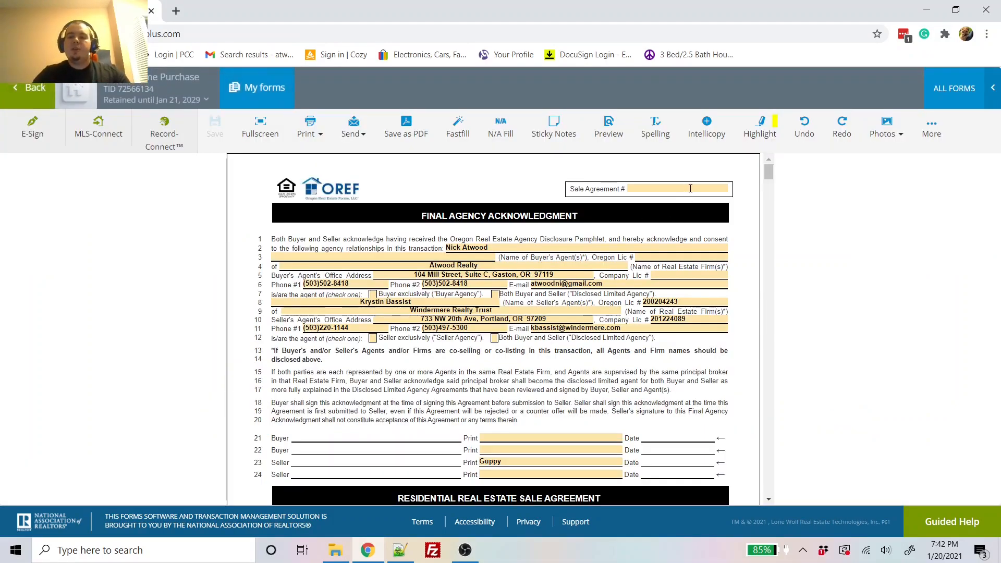
# Step: Enter DOE0120 as the Sale Agreement #
pyautogui.click(690, 188)
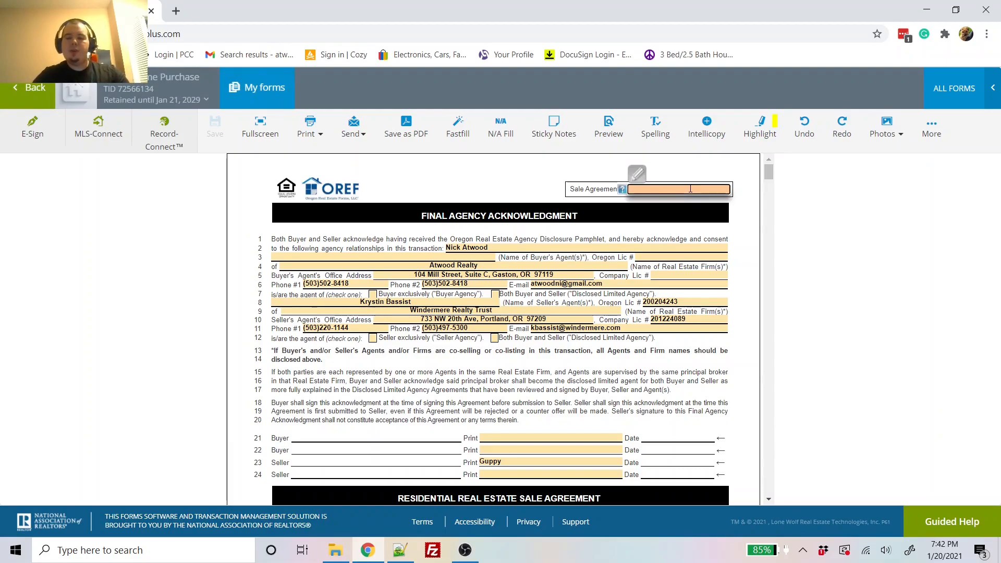
pyautogui.write('DOE0120')
pyautogui.press('Tab')
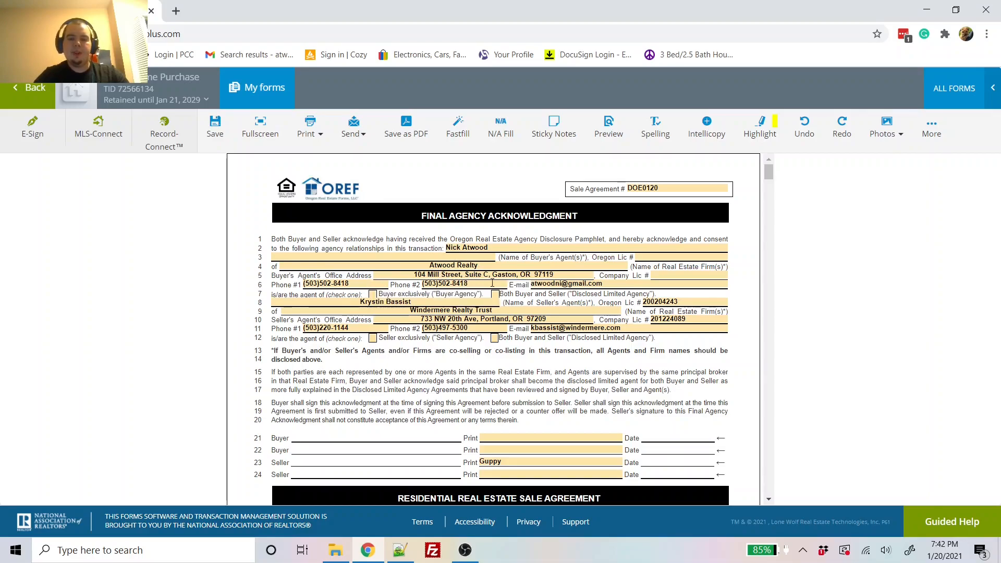
# Step: Mark line 7 agency as Buyer exclusively and line 12 as Seller exclusively
pyautogui.click(372, 294)
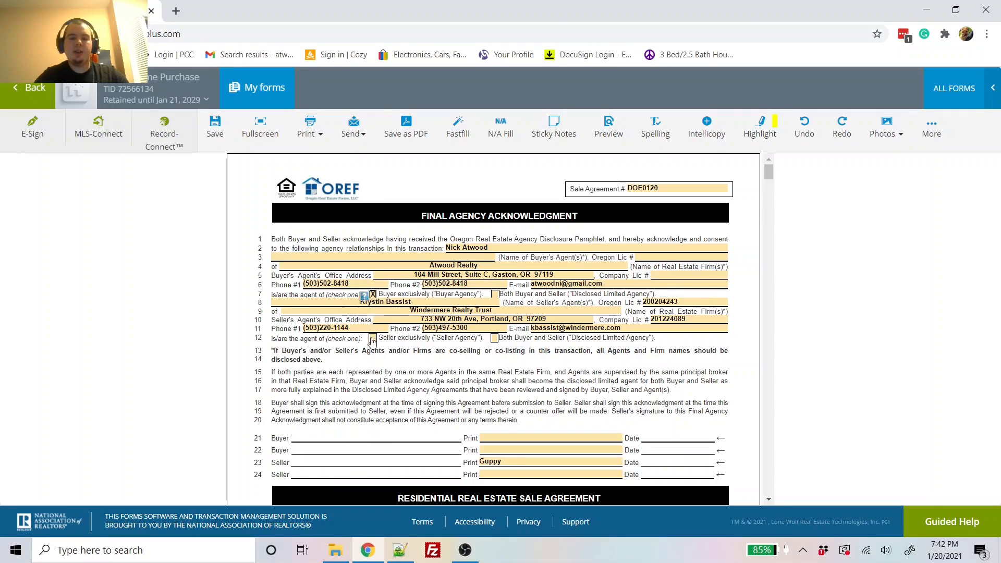
pyautogui.click(373, 340)
pyautogui.scroll(-1, 415, 353)
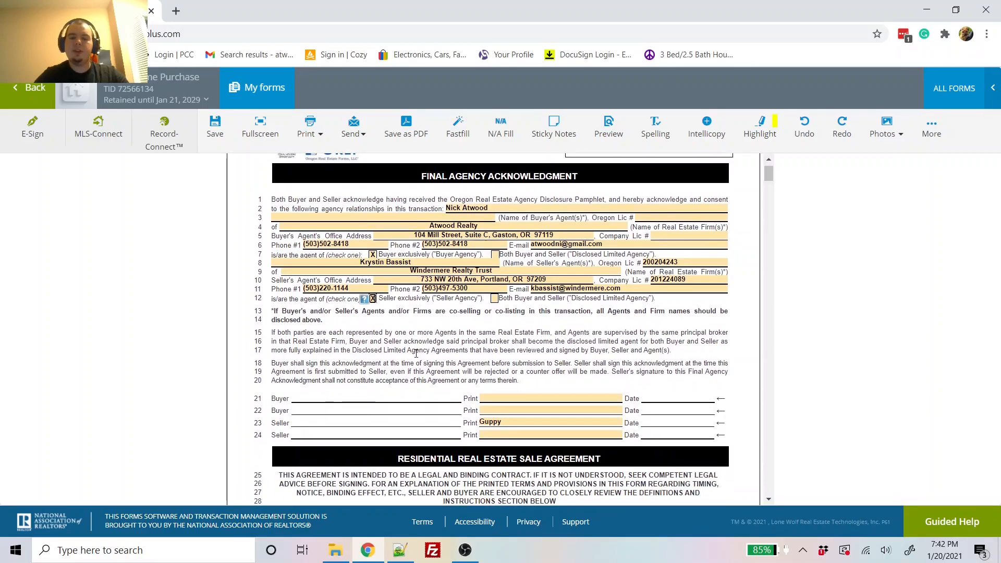
pyautogui.scroll(-3, 416, 353)
pyautogui.scroll(3, 490, 356)
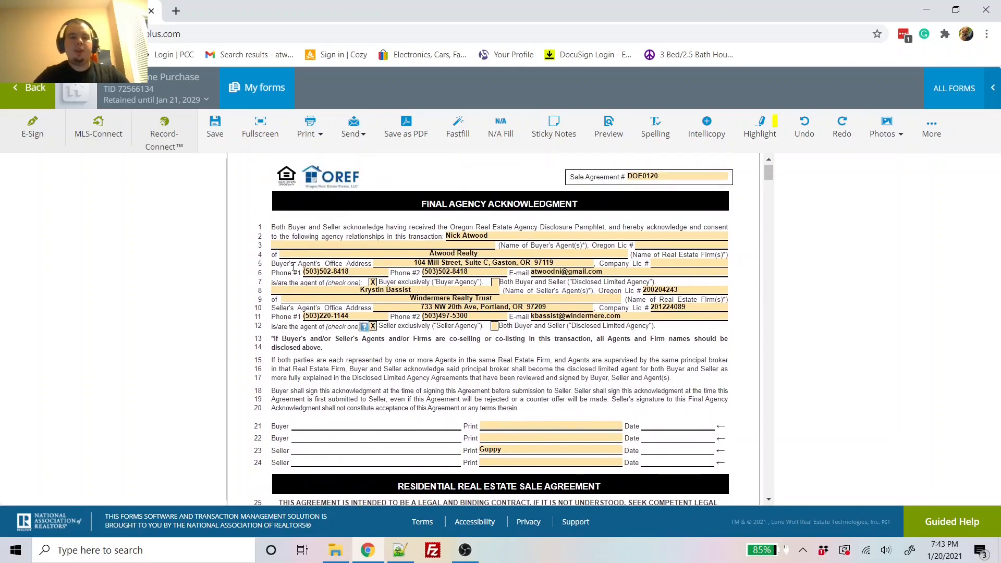
# Step: Return to the transaction's Parties page, reload it with F5 and skip the renewal prompt
pyautogui.click(35, 102)
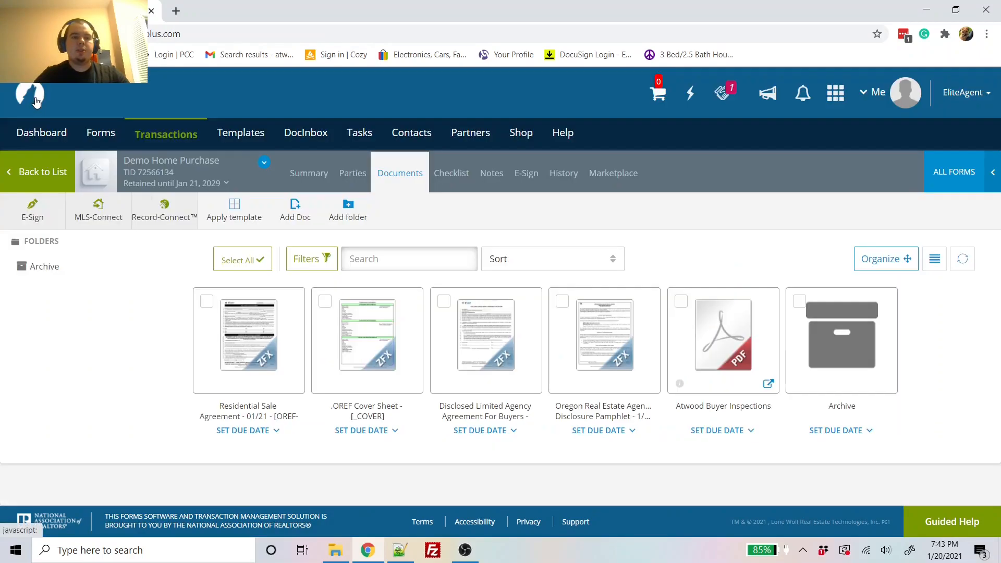
pyautogui.click(352, 179)
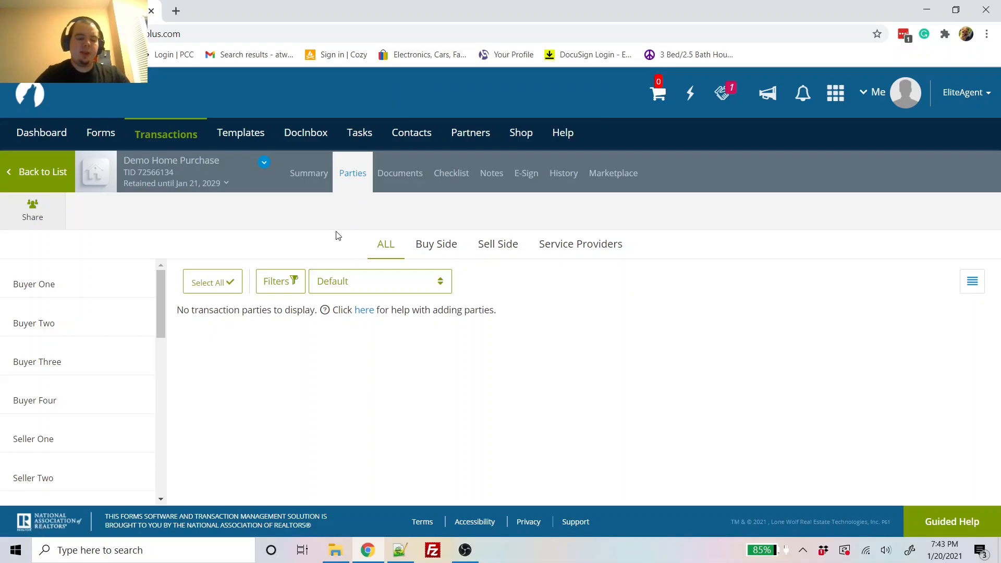
pyautogui.press('F5')
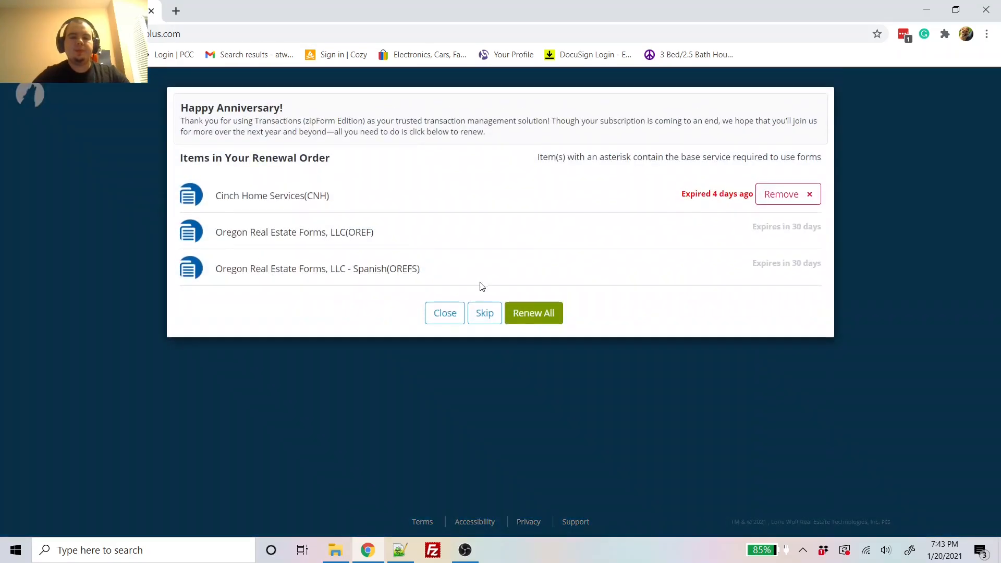
pyautogui.click(483, 313)
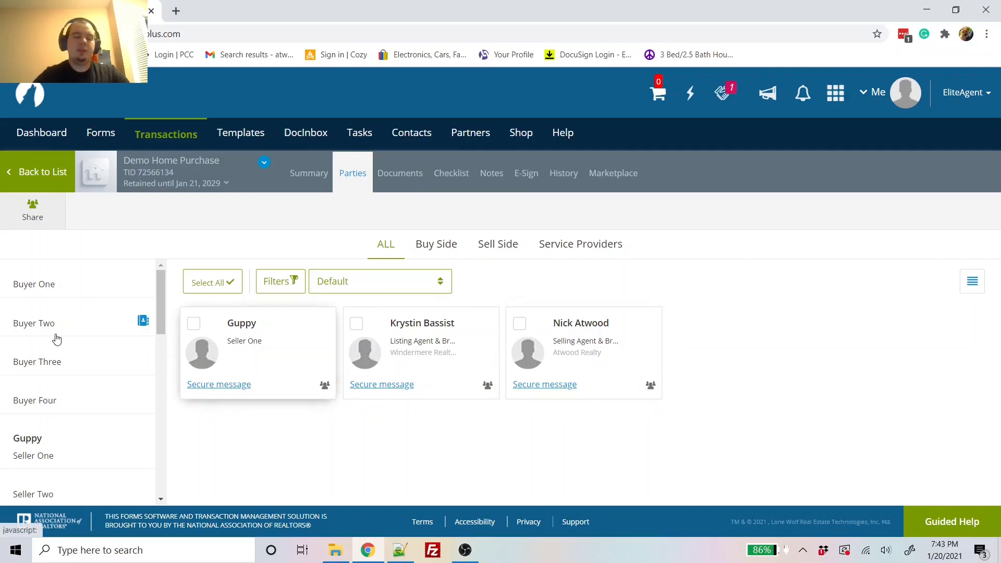
# Step: Enter Buyer One's first name, last name and e-mail address, then save the party
pyautogui.click(35, 290)
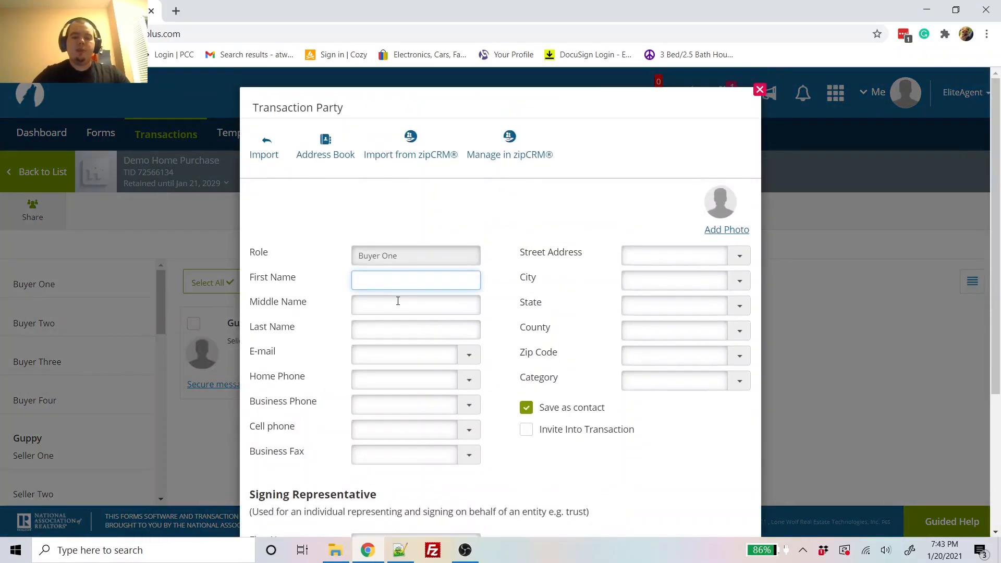
pyautogui.write('John')
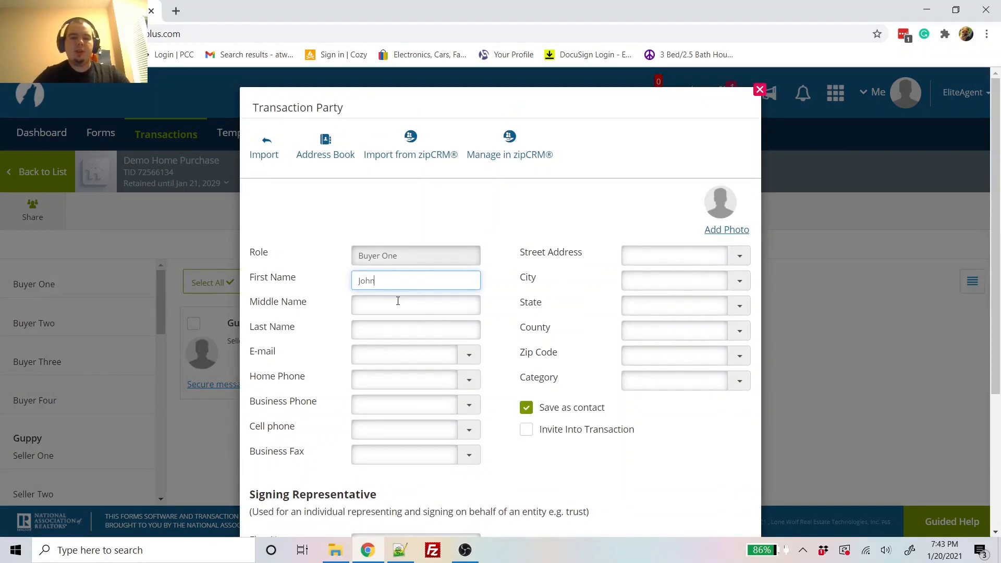
pyautogui.press('Tab')
pyautogui.press('Tab')
pyautogui.write('Doe')
pyautogui.press('Tab')
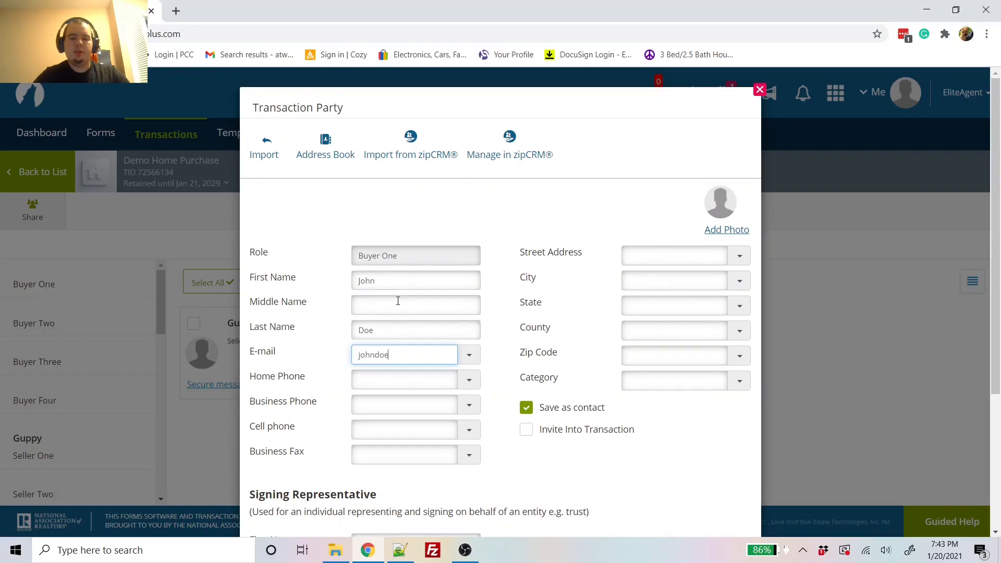
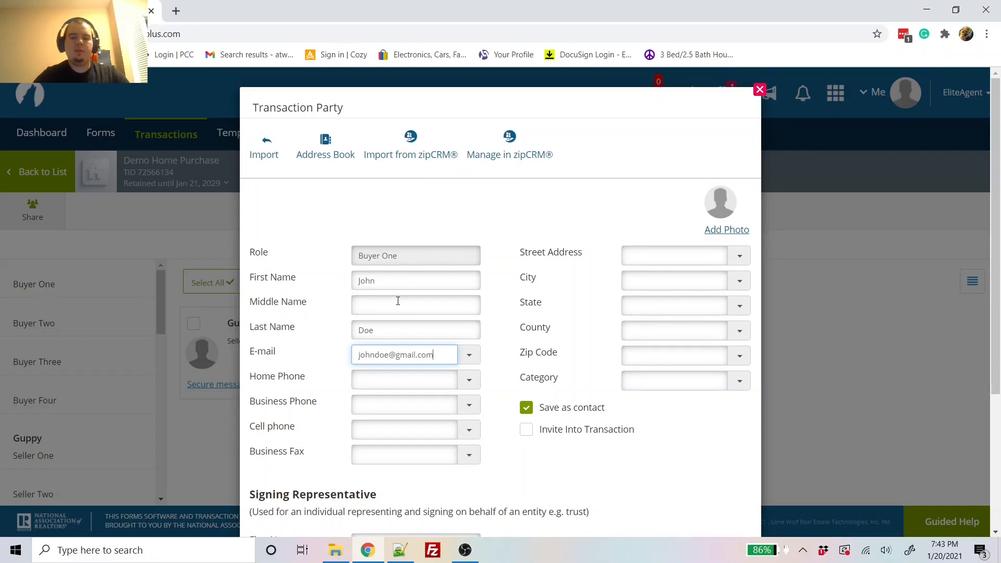
pyautogui.scroll(-2, 398, 301)
pyautogui.scroll(-2, 456, 395)
pyautogui.click(504, 492)
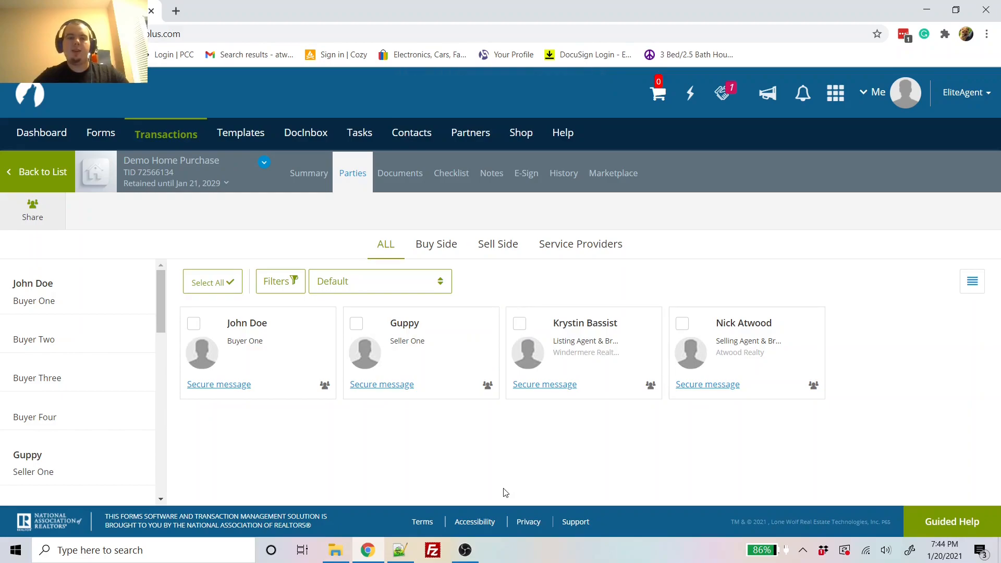
# Step: Reopen the Residential Sale Agreement from the transaction's documents
pyautogui.click(394, 183)
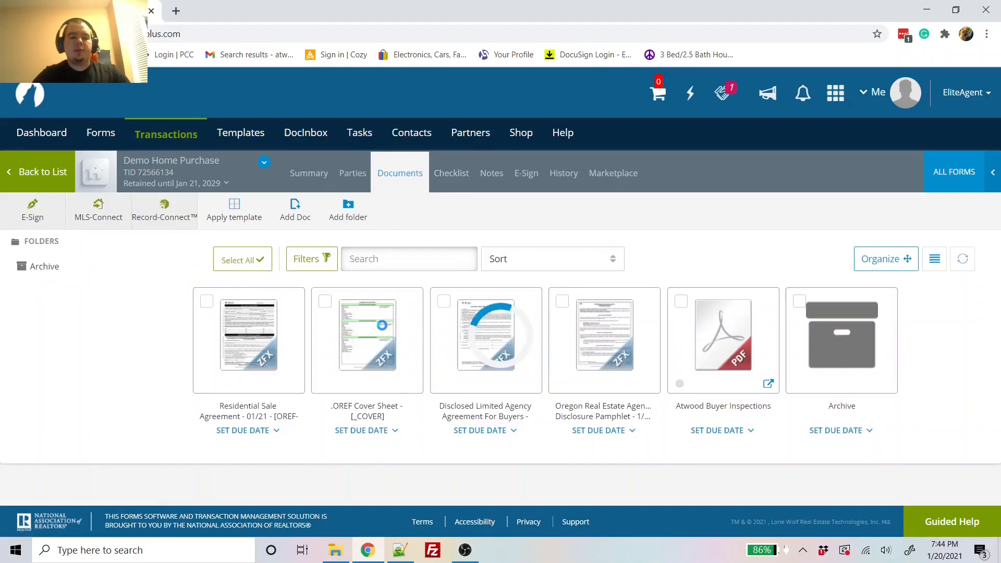
pyautogui.click(273, 342)
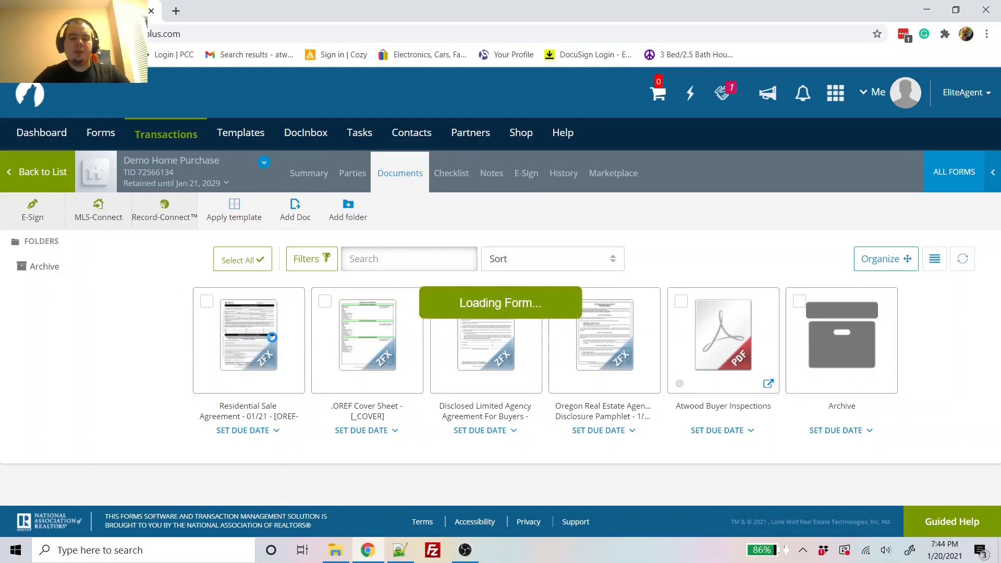
pyautogui.scroll(-4, 473, 369)
pyautogui.scroll(-3, 473, 369)
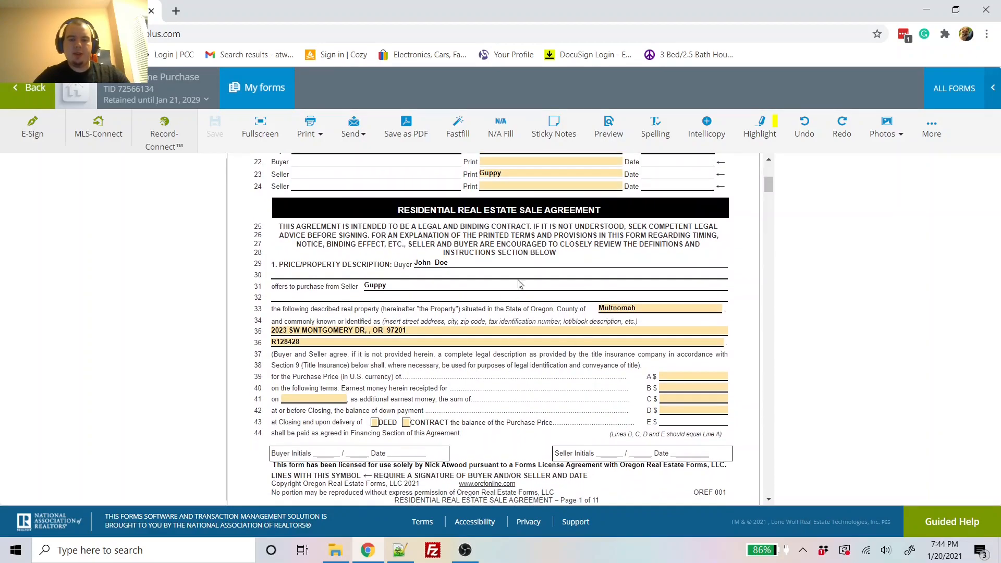
# Step: Enter a 3,500,000.00 purchase price and 70,000.00 earnest money
pyautogui.click(694, 375)
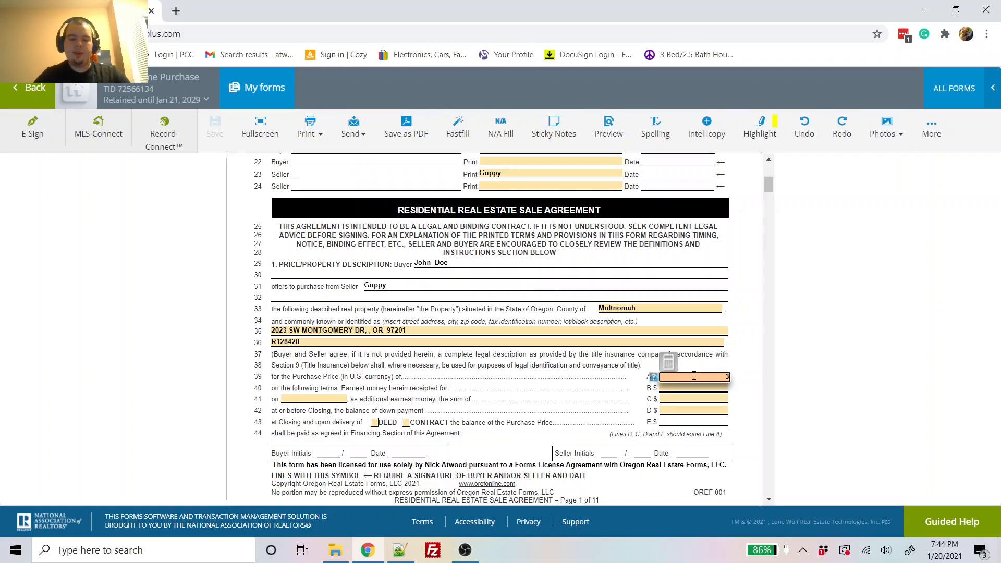
pyautogui.write('99')
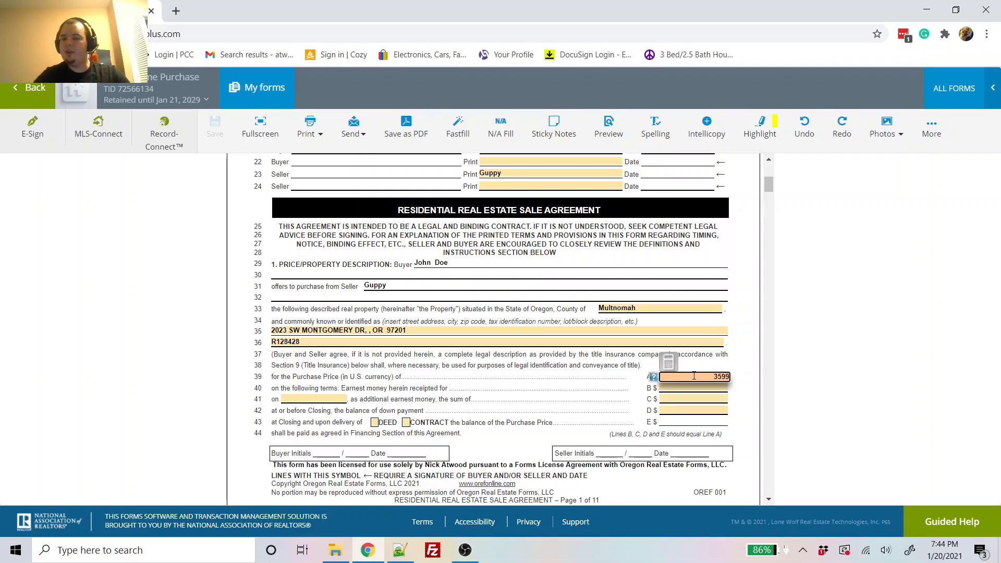
pyautogui.press('BackSpace')
pyautogui.press('BackSpace')
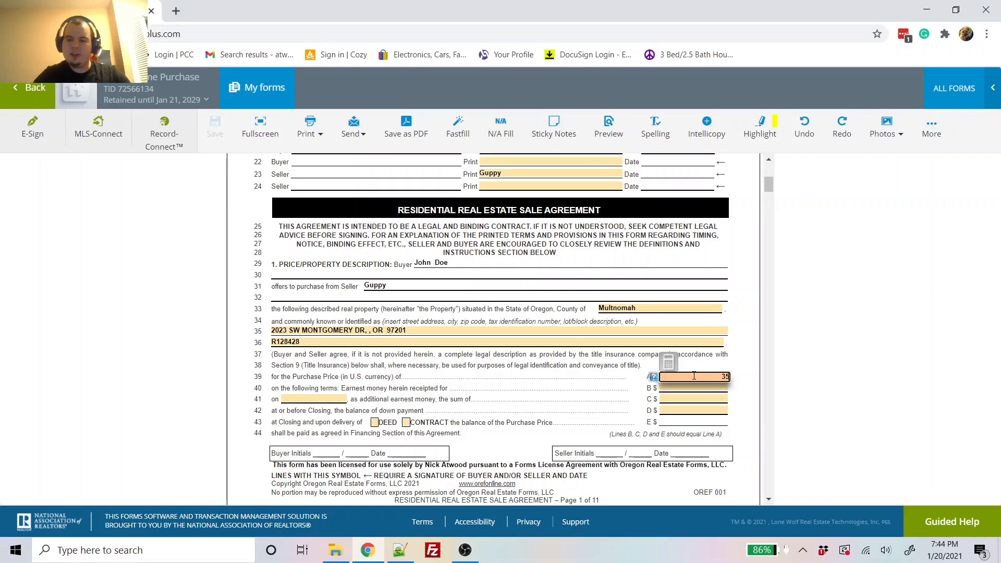
pyautogui.write('00000')
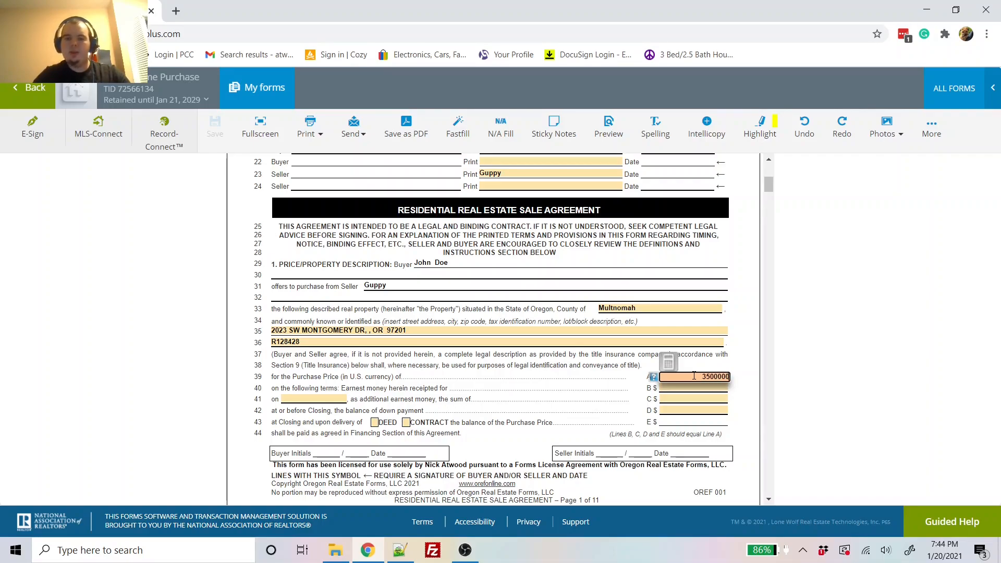
pyautogui.press('Tab')
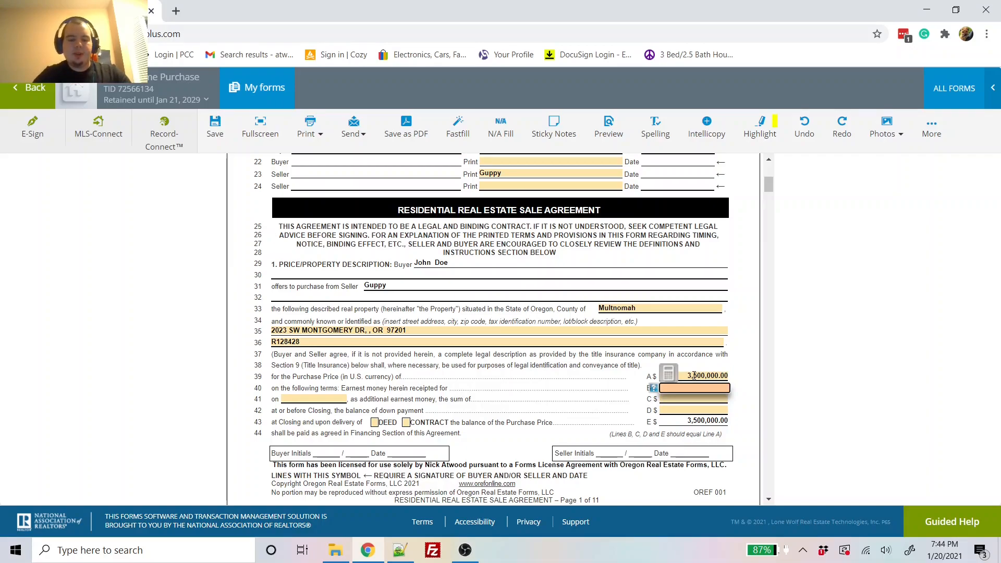
pyautogui.write('0')
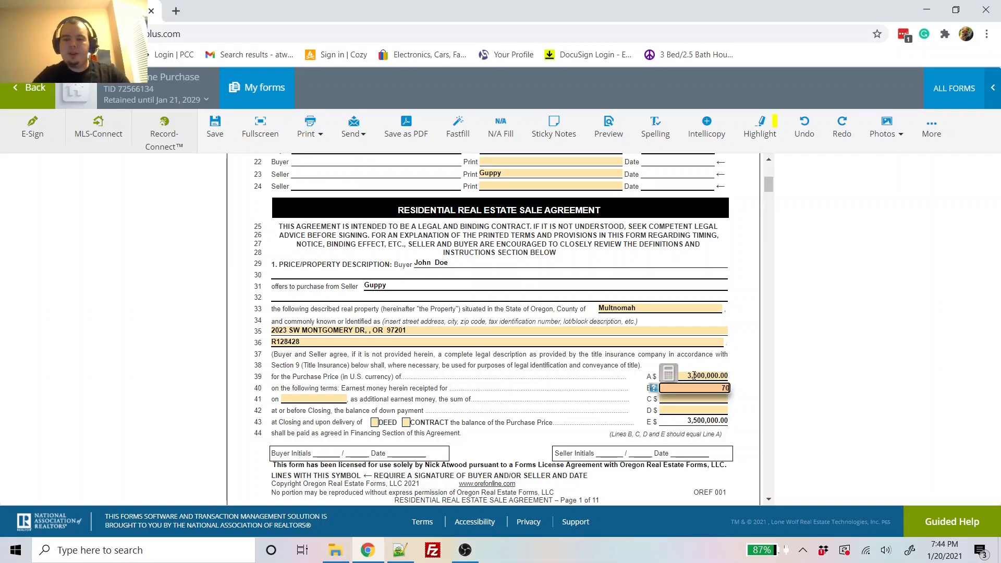
pyautogui.write('0000')
pyautogui.press('BackSpace')
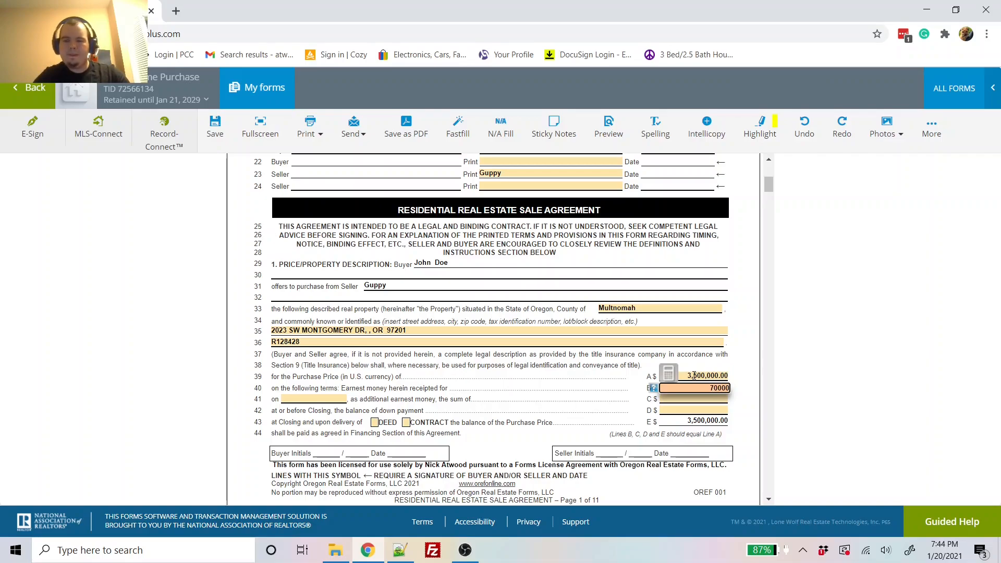
pyautogui.click(597, 422)
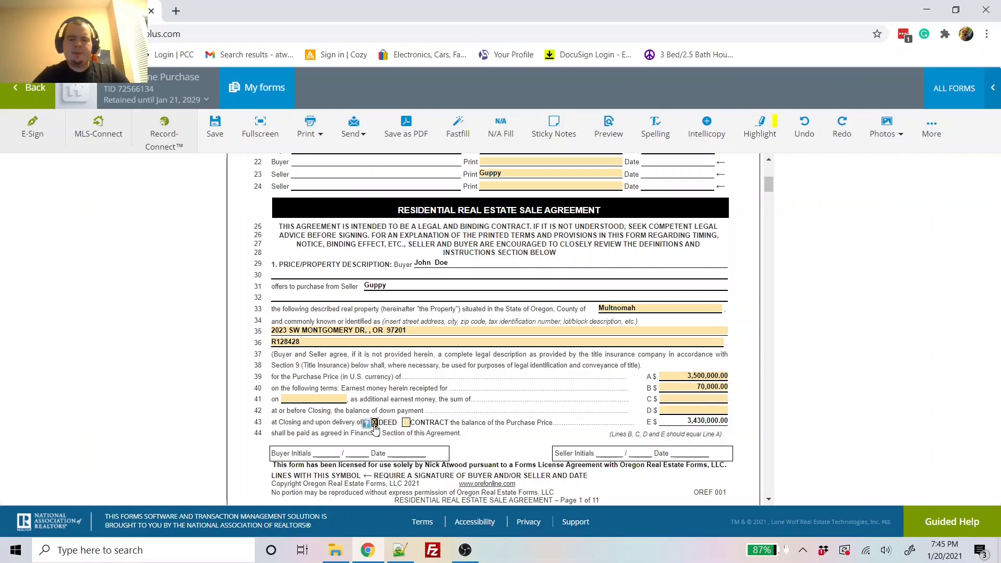
pyautogui.scroll(-6, 428, 376)
pyautogui.scroll(-1, 428, 376)
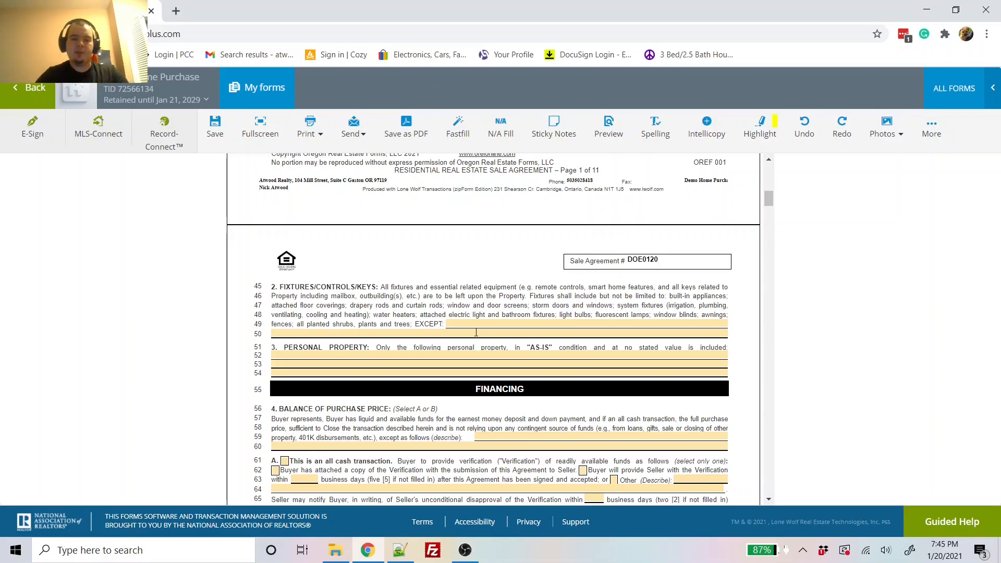
# Step: Enter 'No Exceptions.' for fixtures and 'All kitchen and laundry appliances.' as personal property
pyautogui.click(476, 332)
pyautogui.write('No')
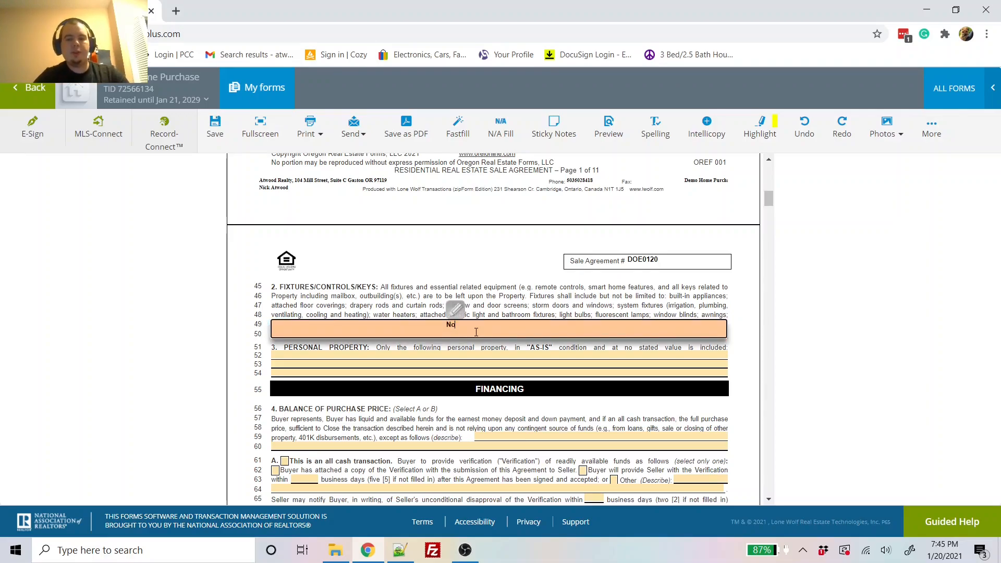
pyautogui.write(' Exception')
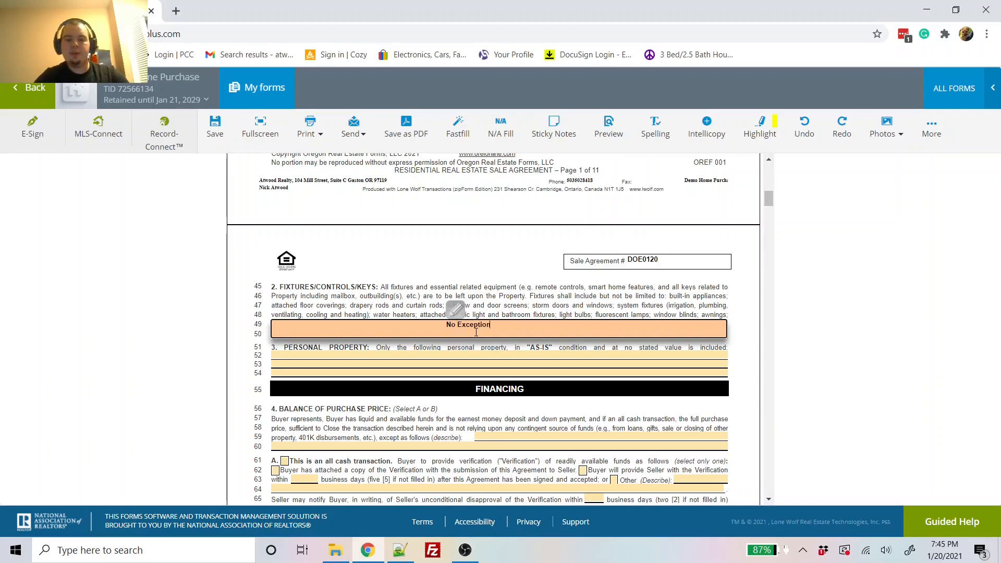
pyautogui.write('s.')
pyautogui.click(461, 360)
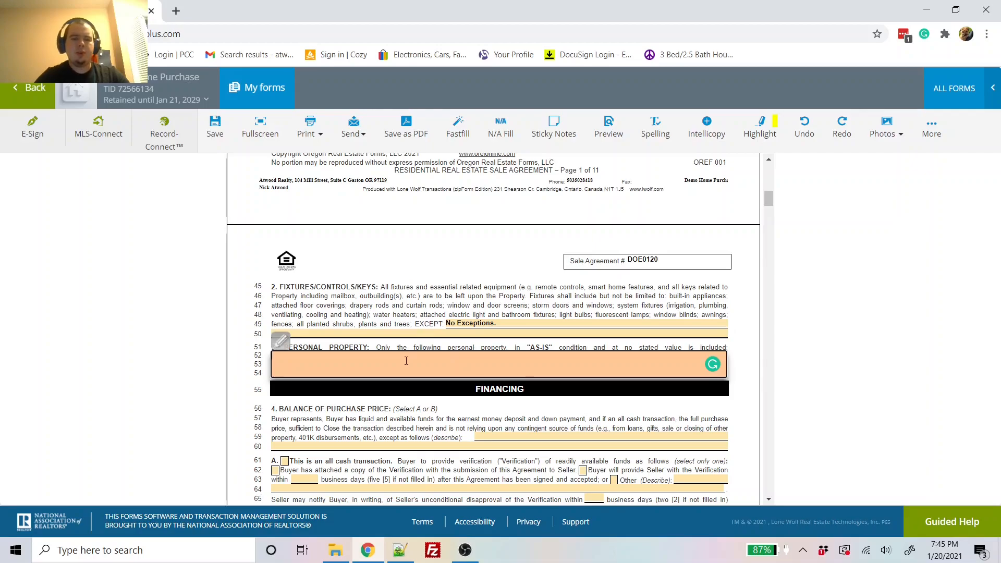
pyautogui.write('A')
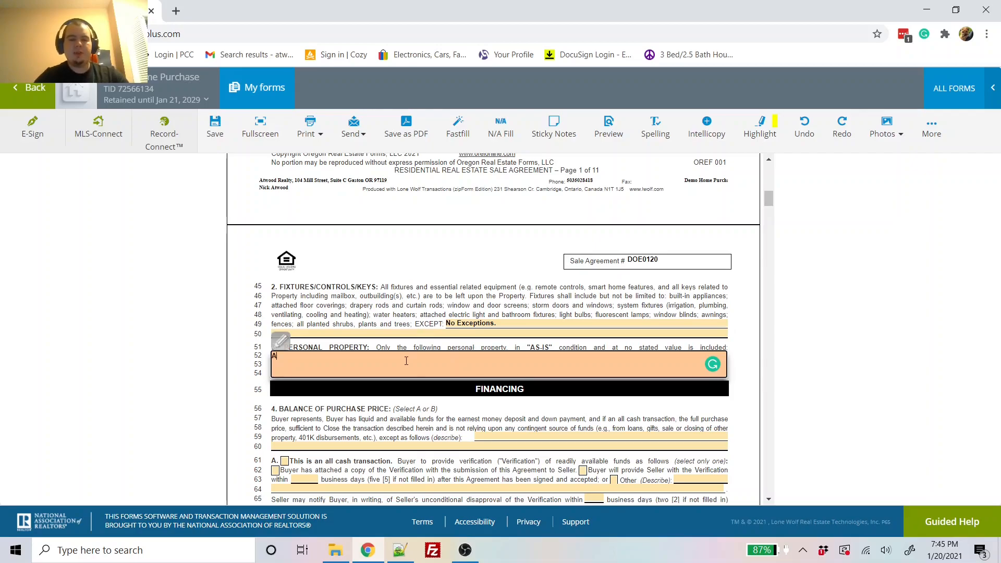
pyautogui.write('ll kitchen and ')
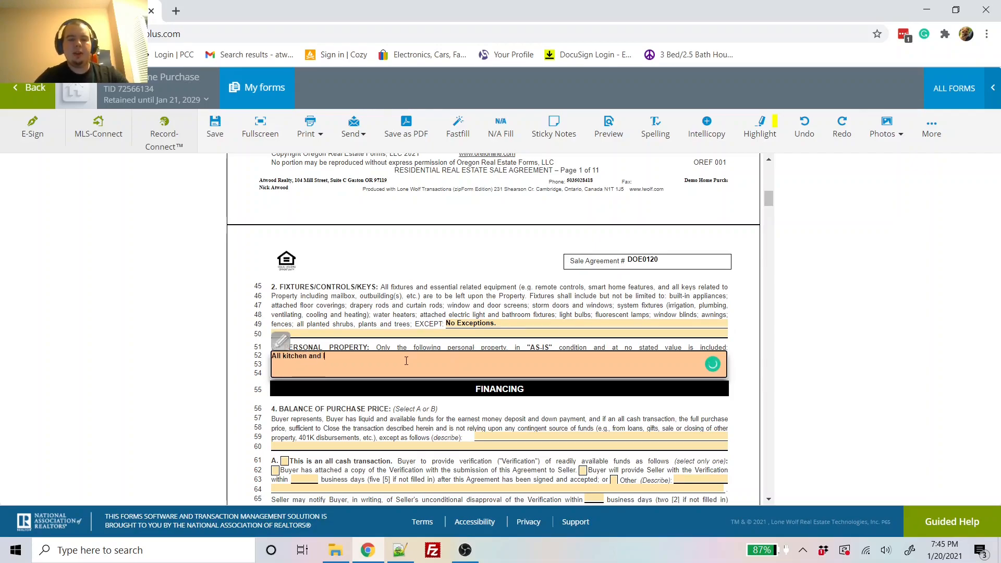
pyautogui.write('laundry appliances.')
pyautogui.click(389, 406)
pyautogui.scroll(-3, 389, 405)
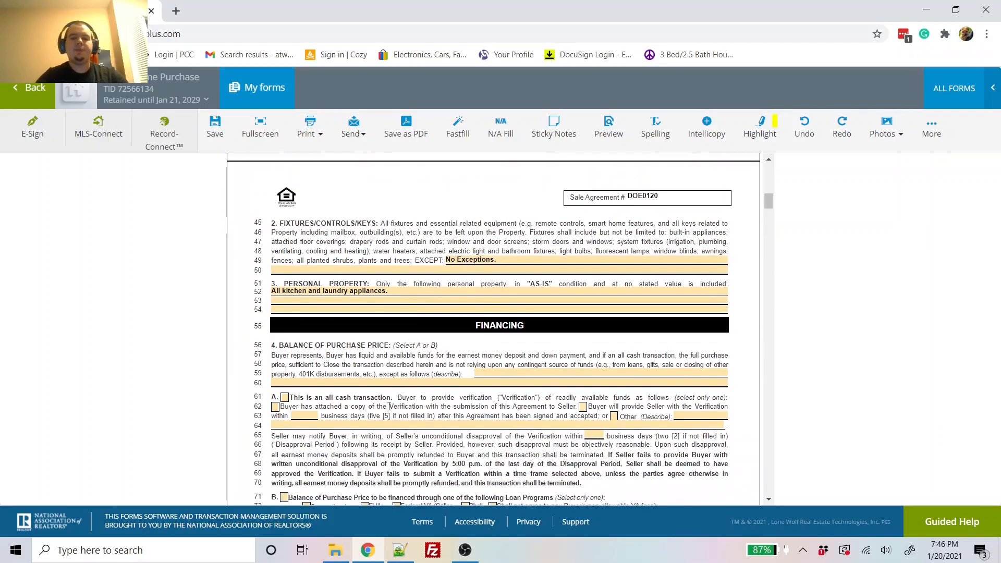
pyautogui.scroll(-1, 389, 407)
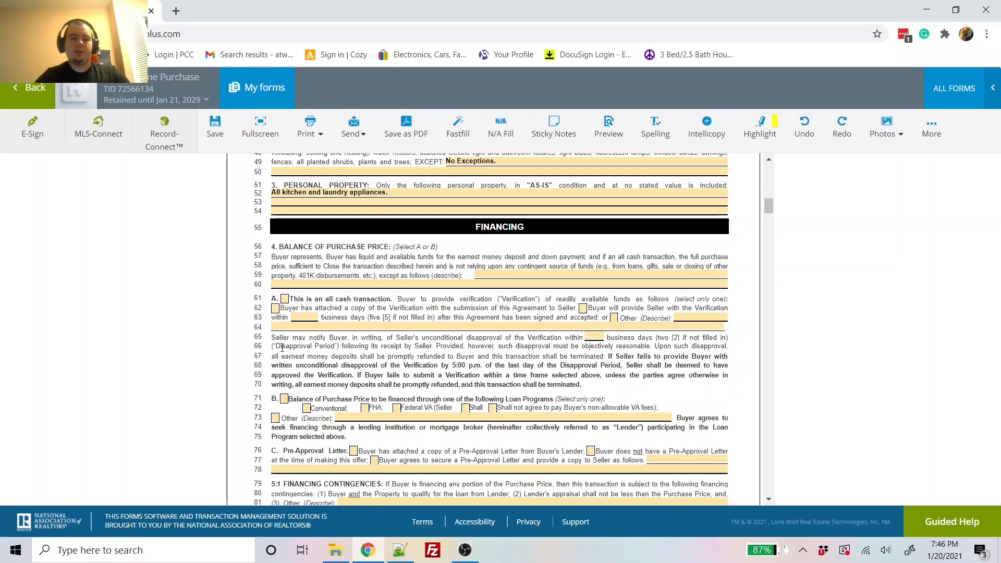
# Step: Choose loan financing with a Conventional loan and mark the Pre-Approval Letter as attached
pyautogui.scroll(-1, 287, 344)
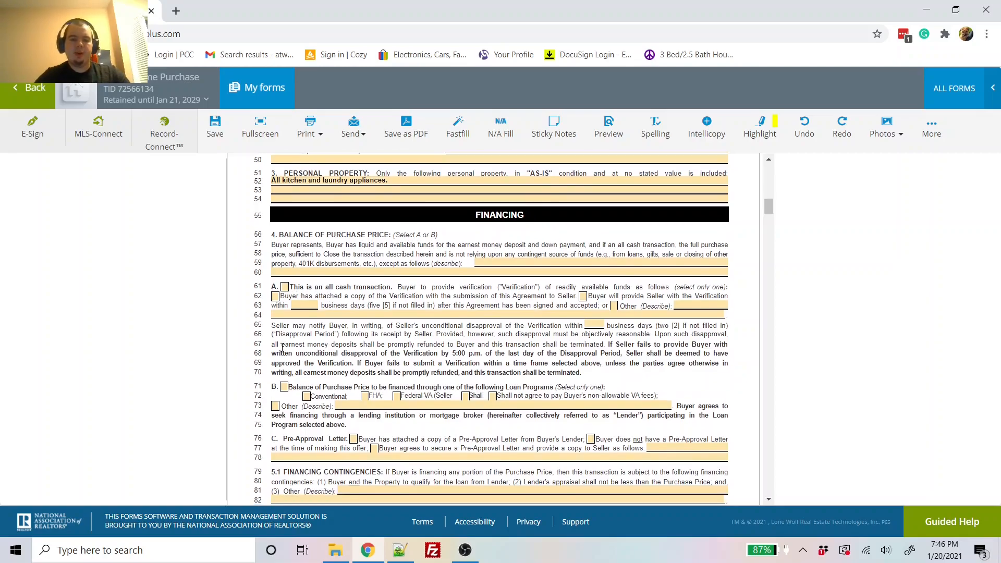
pyautogui.click(284, 388)
pyautogui.scroll(-1, 284, 388)
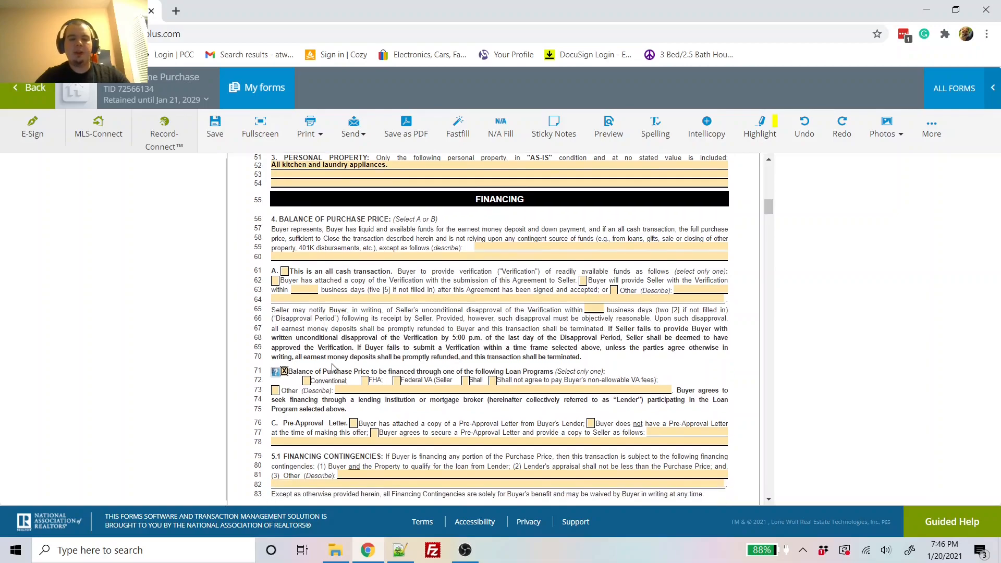
pyautogui.click(306, 381)
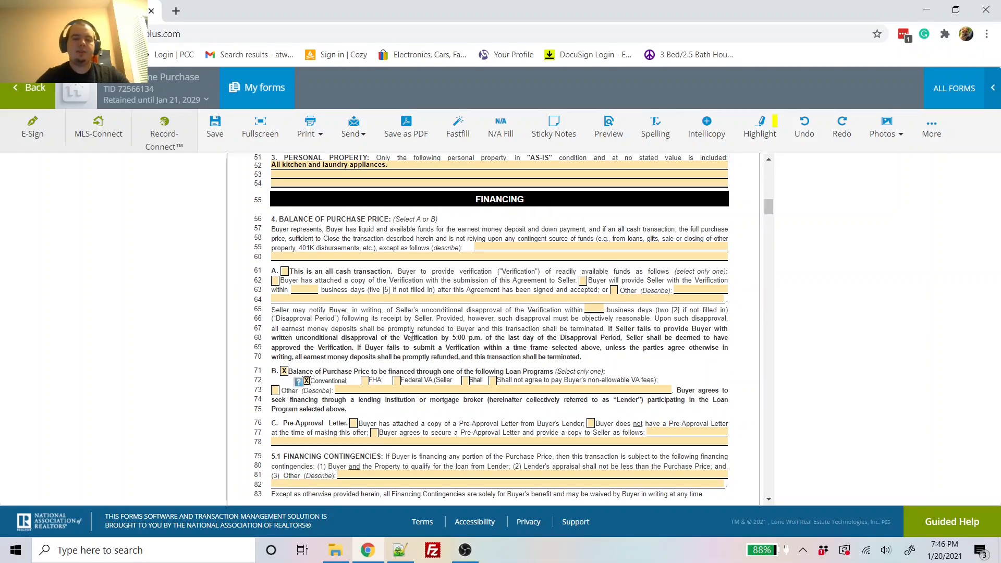
pyautogui.scroll(-1, 344, 365)
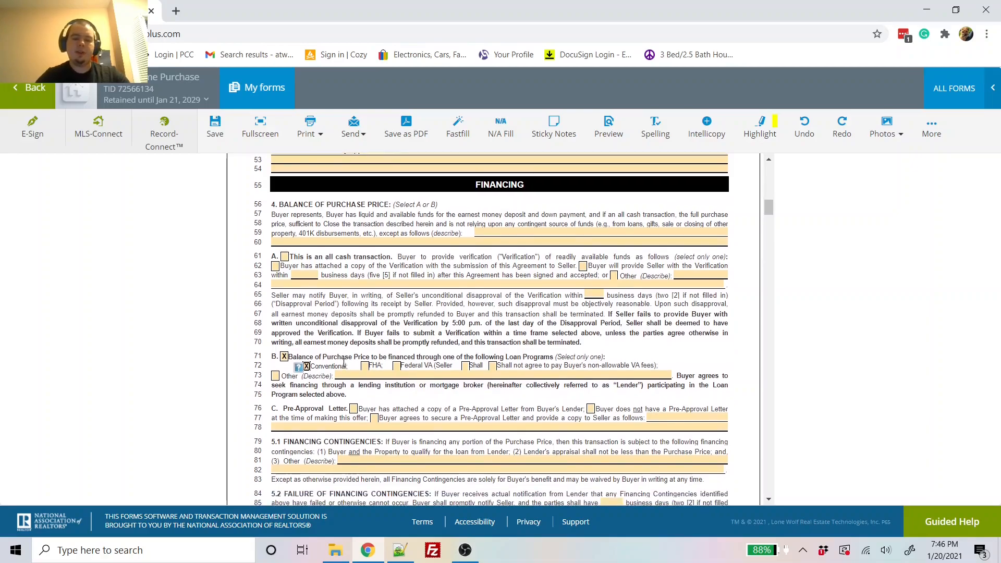
pyautogui.scroll(-1, 311, 408)
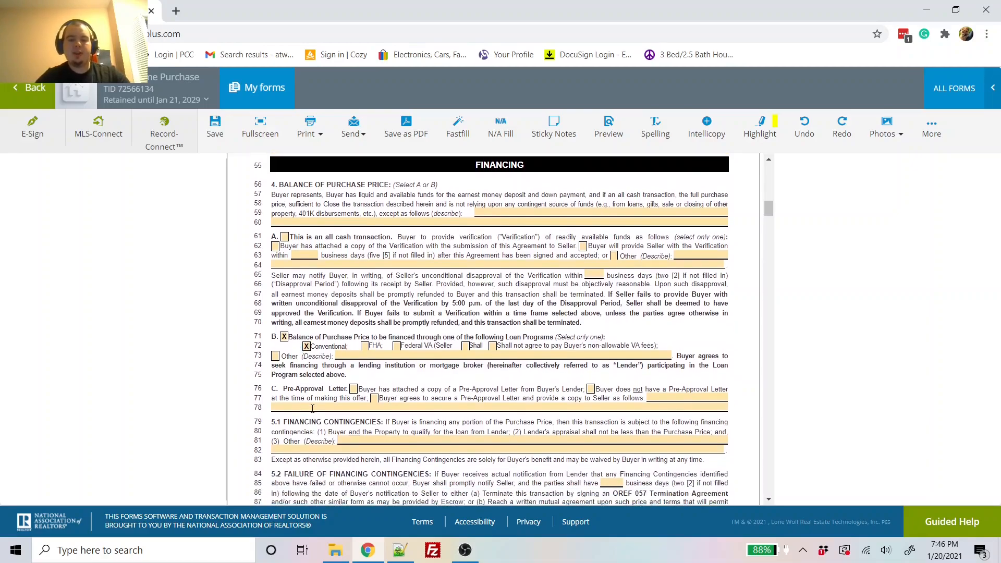
pyautogui.click(353, 390)
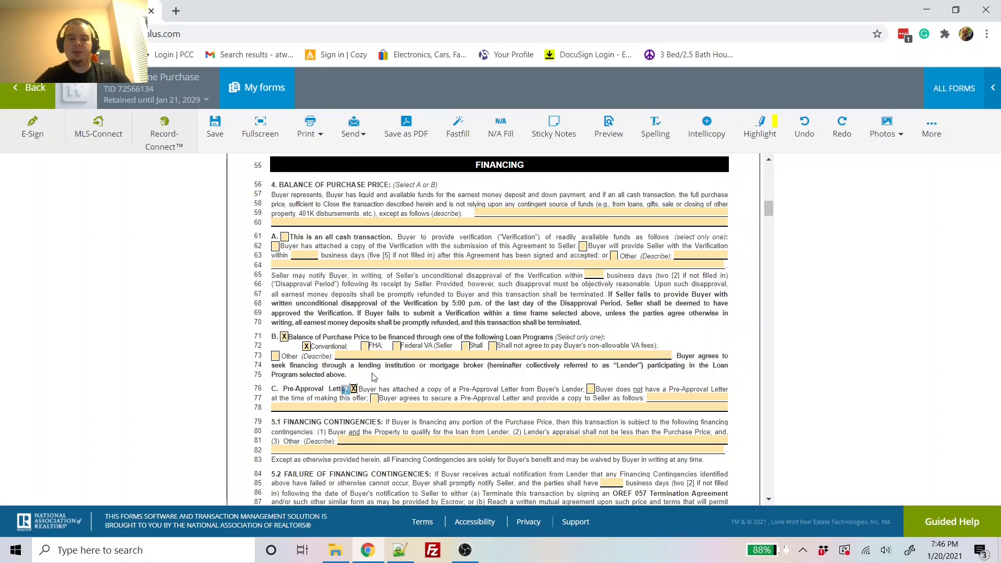
# Step: Leave the line 81 Other (Describe) financing contingency empty
pyautogui.scroll(-2, 374, 377)
pyautogui.click(387, 362)
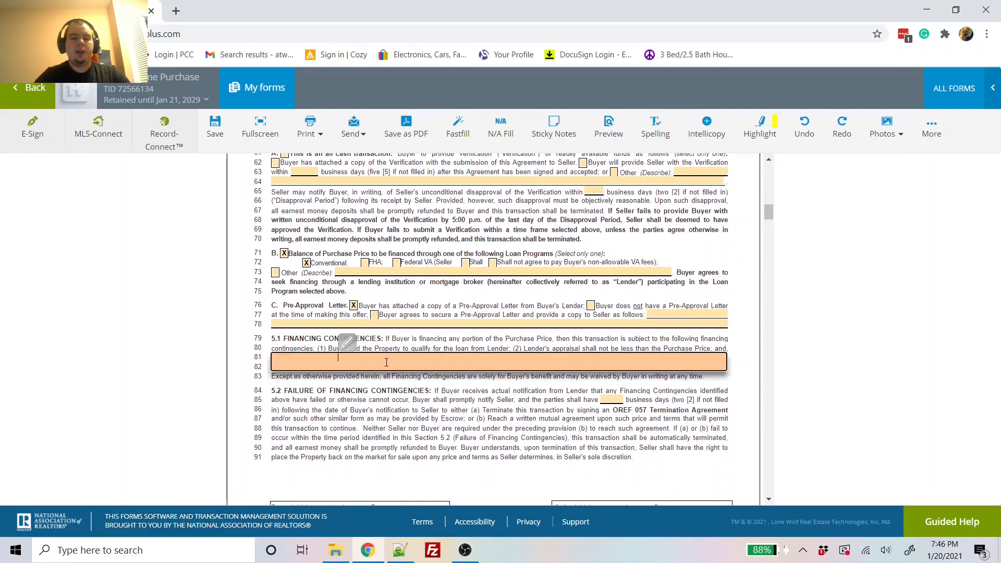
pyautogui.click(376, 409)
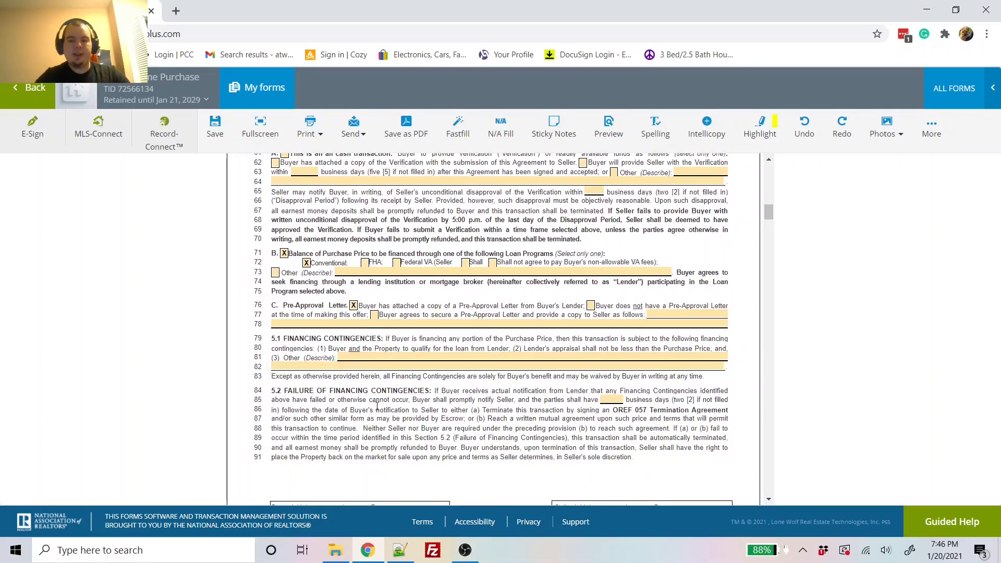
pyautogui.click(416, 354)
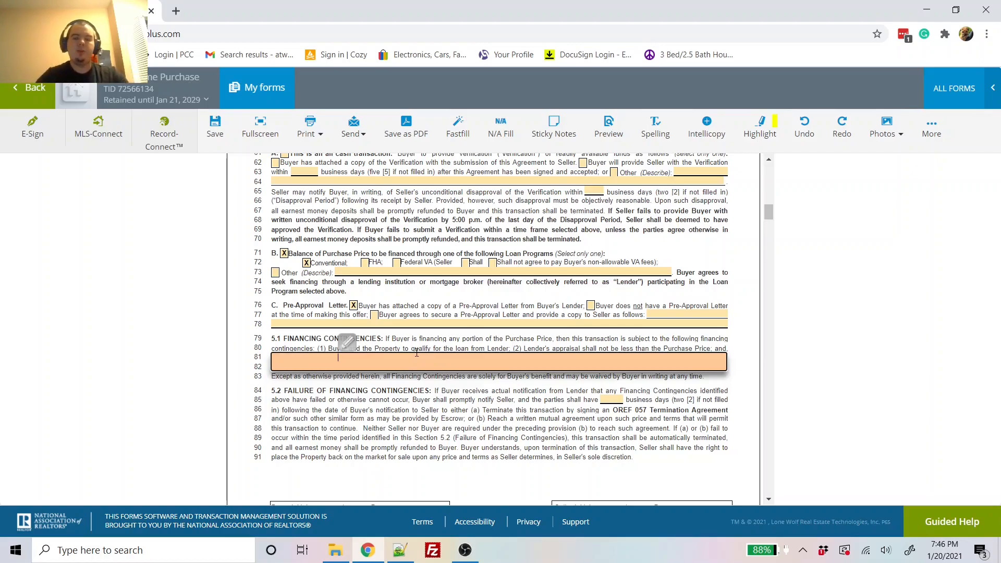
pyautogui.click(405, 418)
# Step: Enter 'None.' in the line 138 Additional Financing Provisions field
pyautogui.scroll(-3, 405, 419)
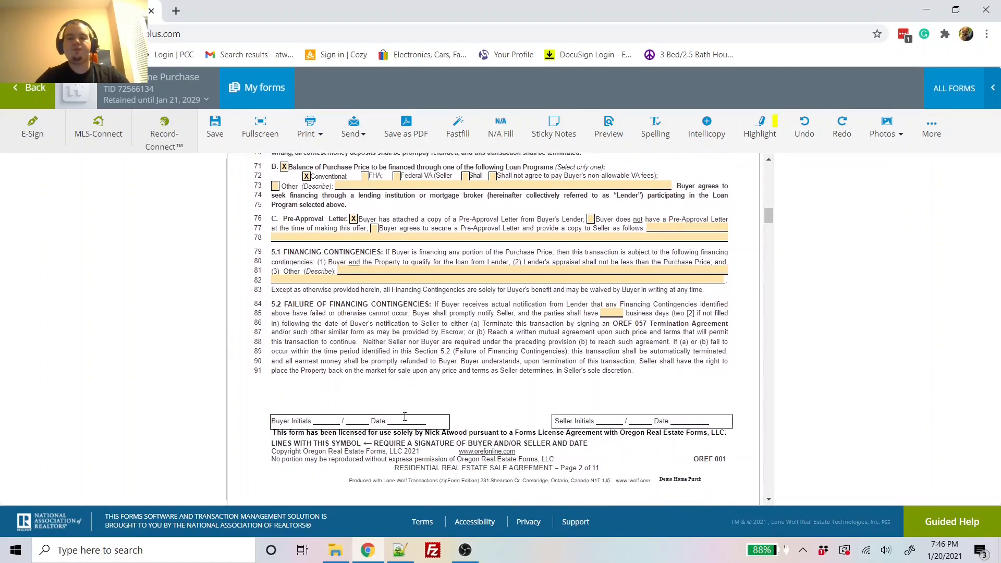
pyautogui.scroll(-5, 406, 419)
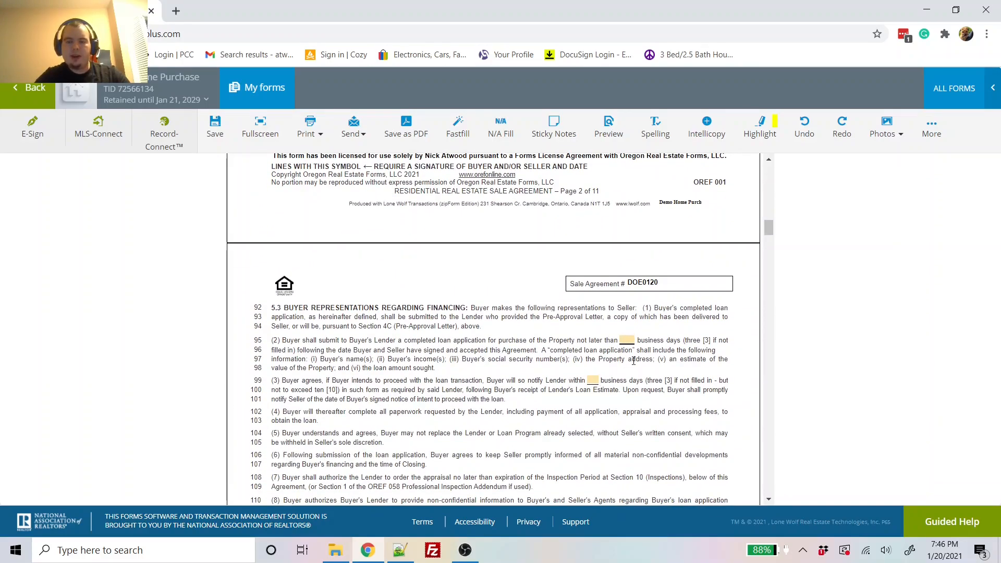
pyautogui.scroll(-1, 649, 380)
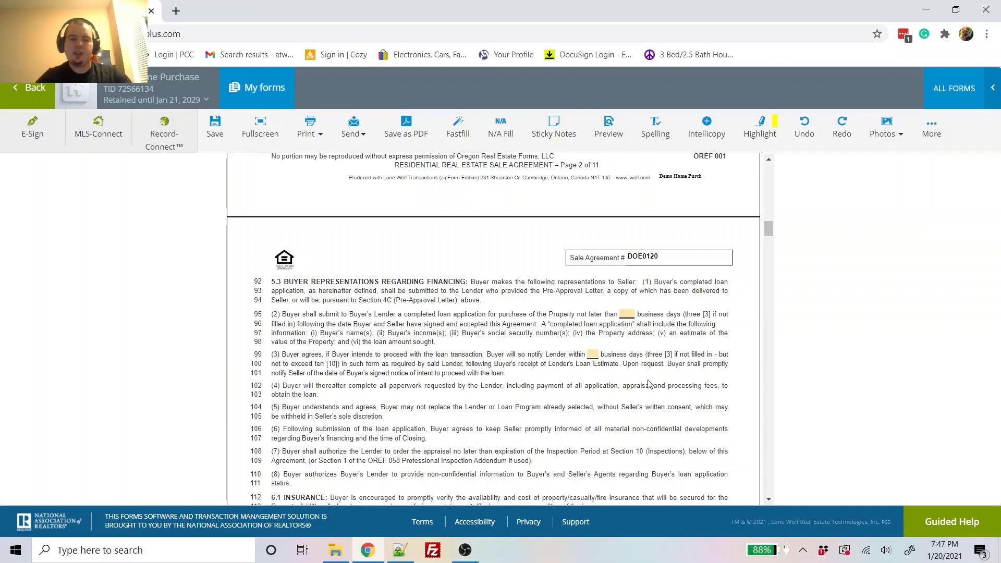
pyautogui.scroll(-6, 649, 384)
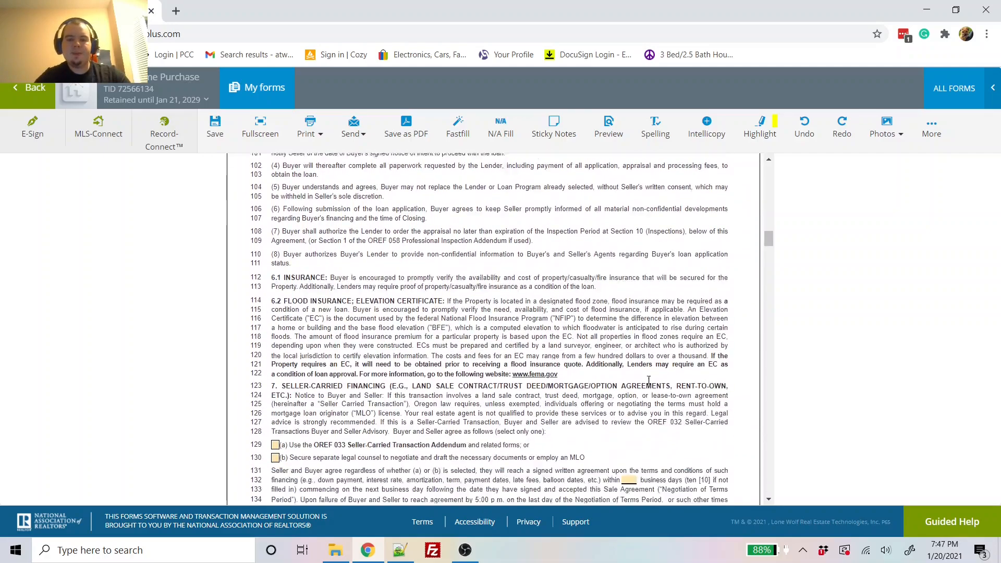
pyautogui.scroll(-1, 438, 404)
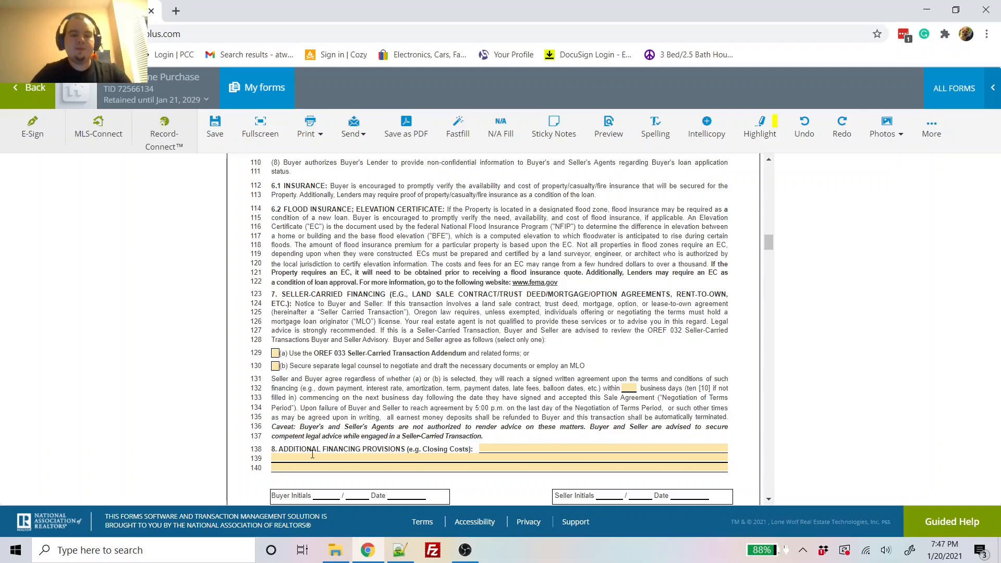
pyautogui.scroll(-2, 403, 390)
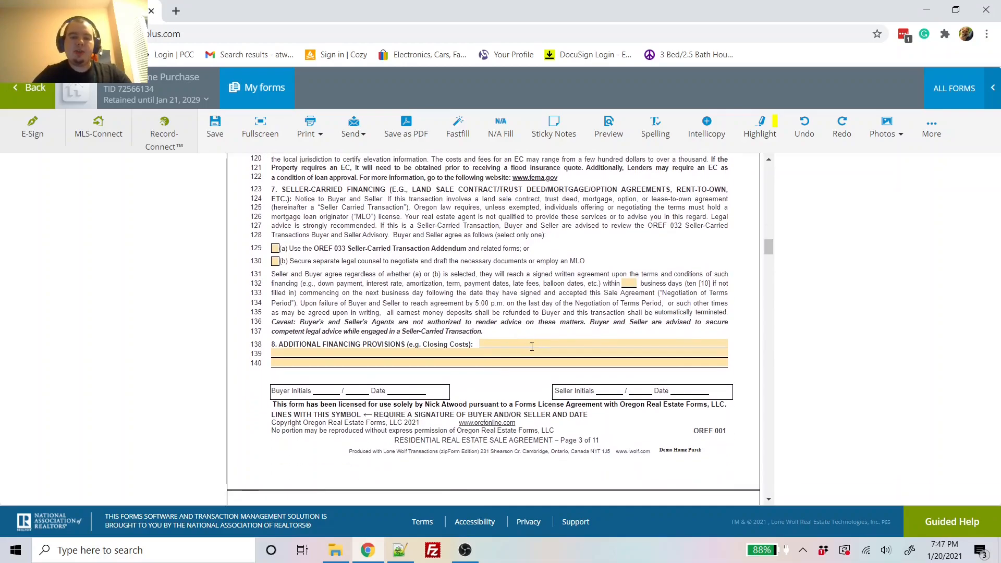
pyautogui.click(530, 347)
pyautogui.click(436, 315)
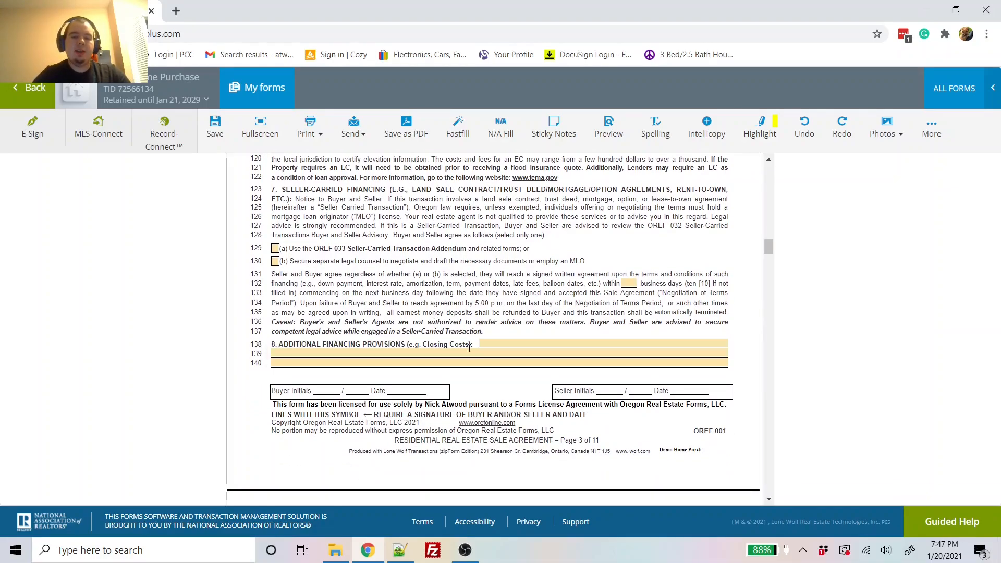
pyautogui.click(494, 356)
pyautogui.write('None.')
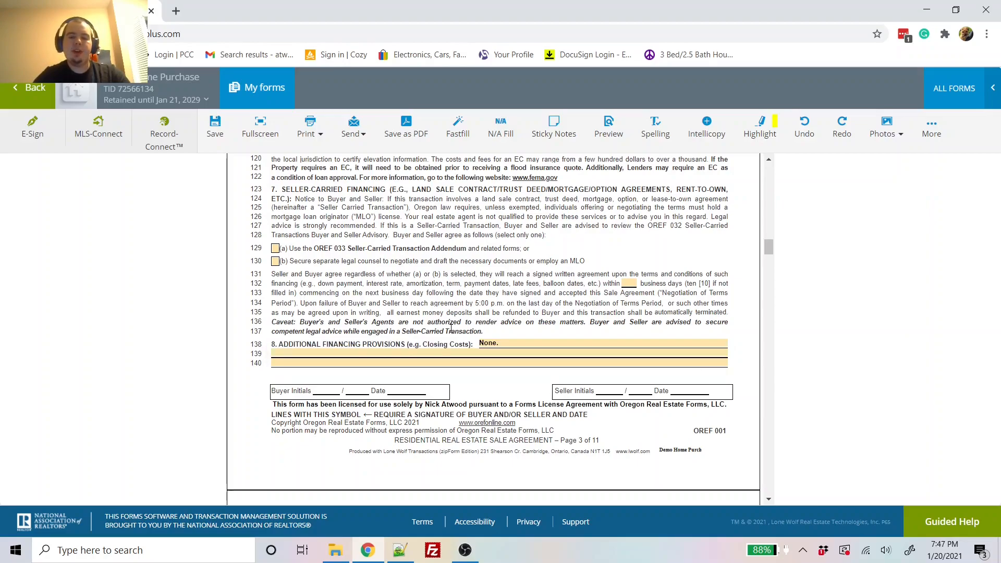
# Step: Choose Licensed Professional Inspections with a 10 business-day inspection period
pyautogui.scroll(-6, 459, 333)
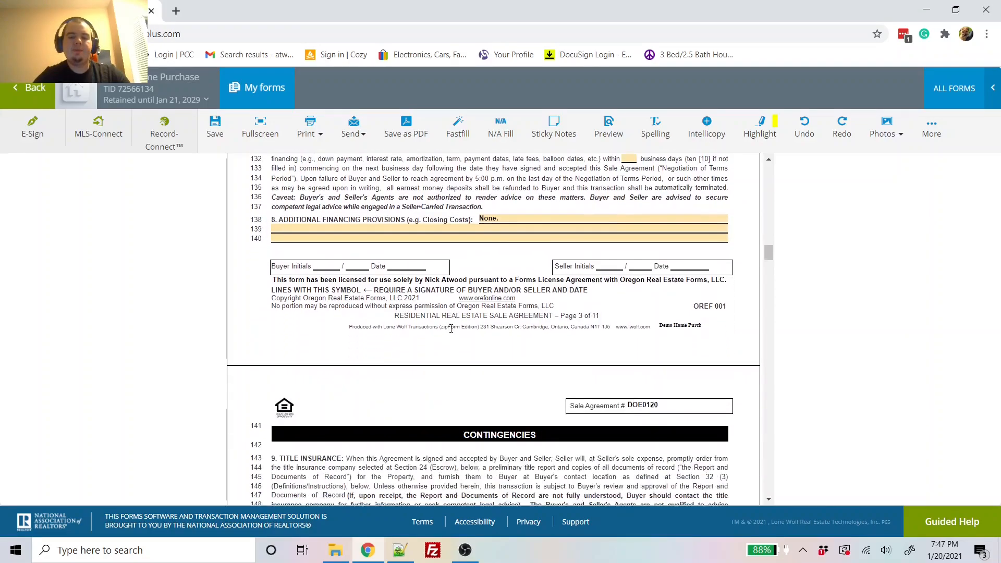
pyautogui.scroll(-4, 451, 332)
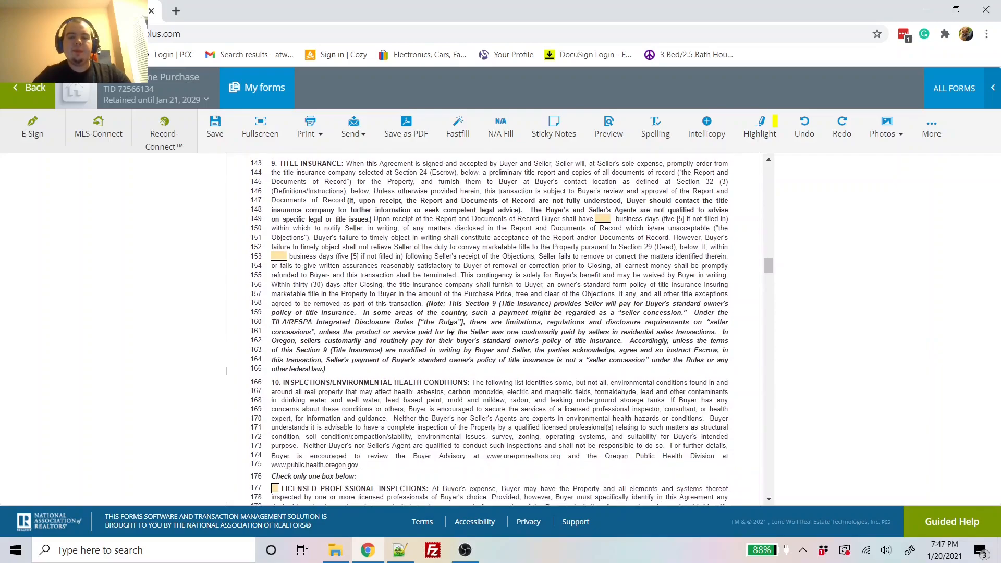
pyautogui.scroll(-1, 451, 332)
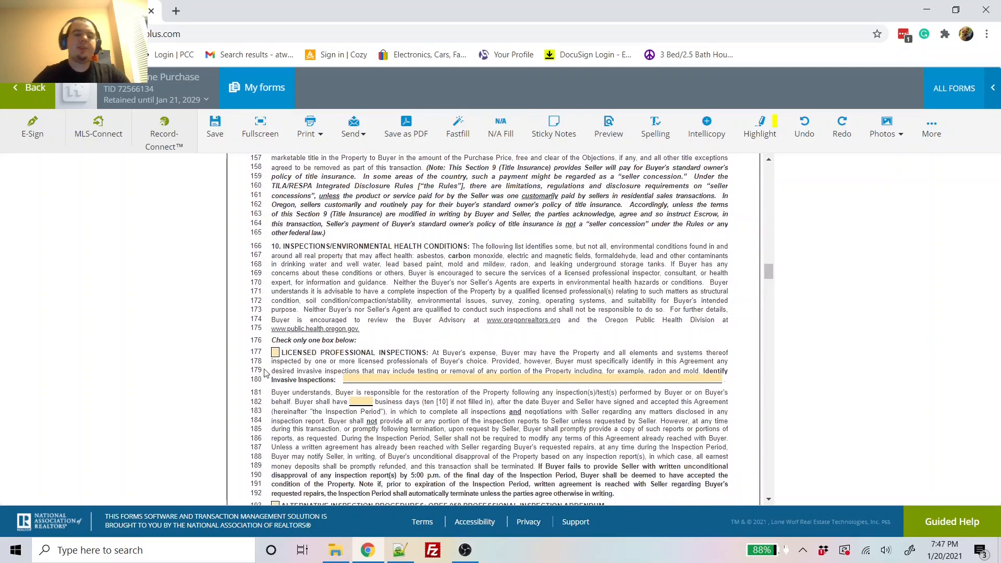
pyautogui.click(276, 352)
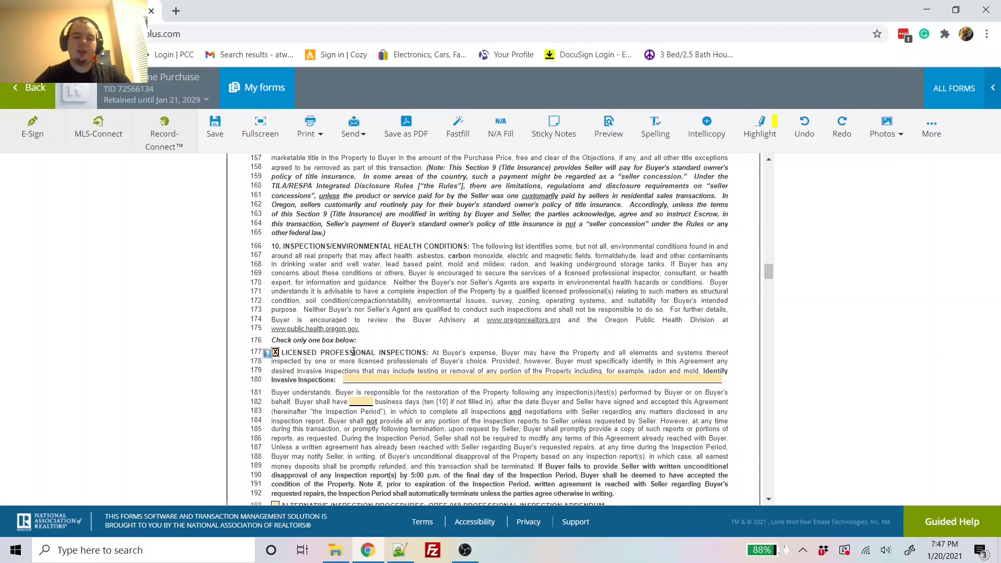
pyautogui.scroll(-1, 370, 372)
pyautogui.click(366, 375)
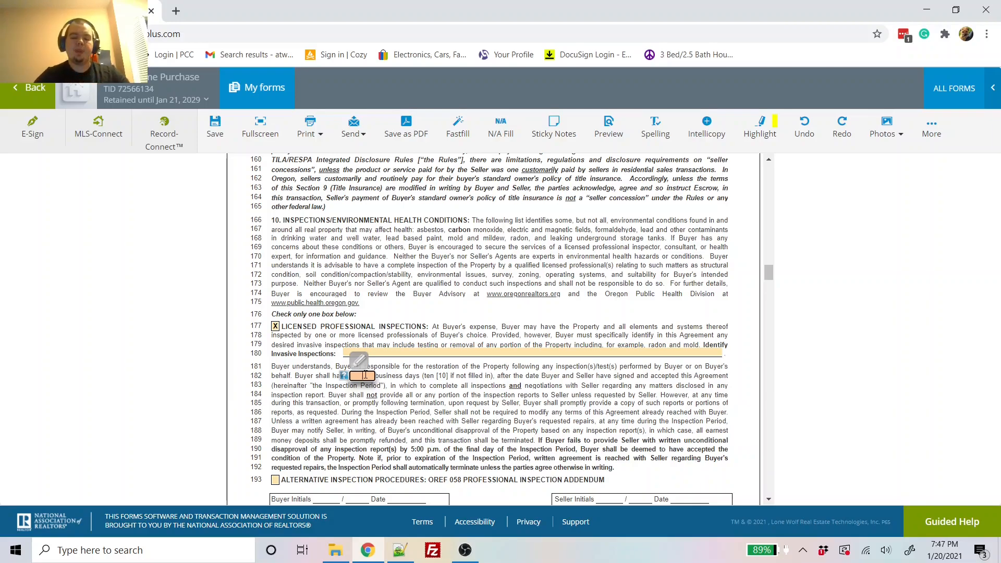
pyautogui.write('10')
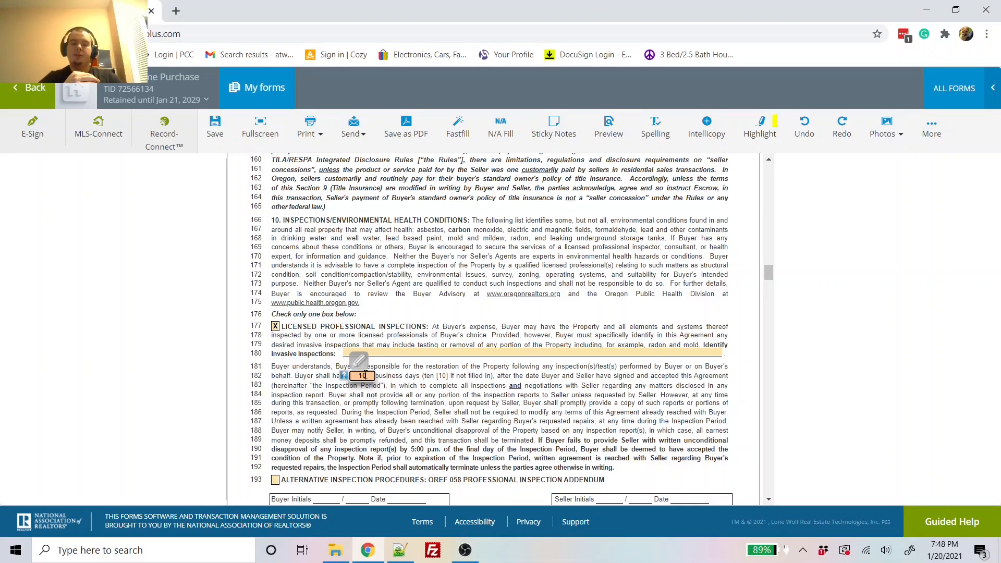
# Step: List Radon as the invasive inspection
pyautogui.scroll(-3, 365, 374)
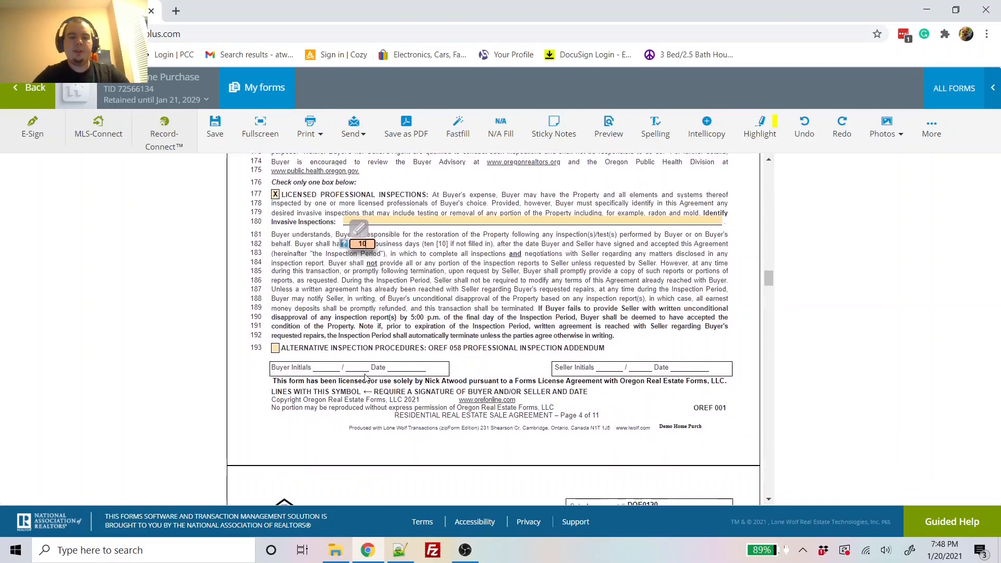
pyautogui.click(409, 221)
pyautogui.write('Radon')
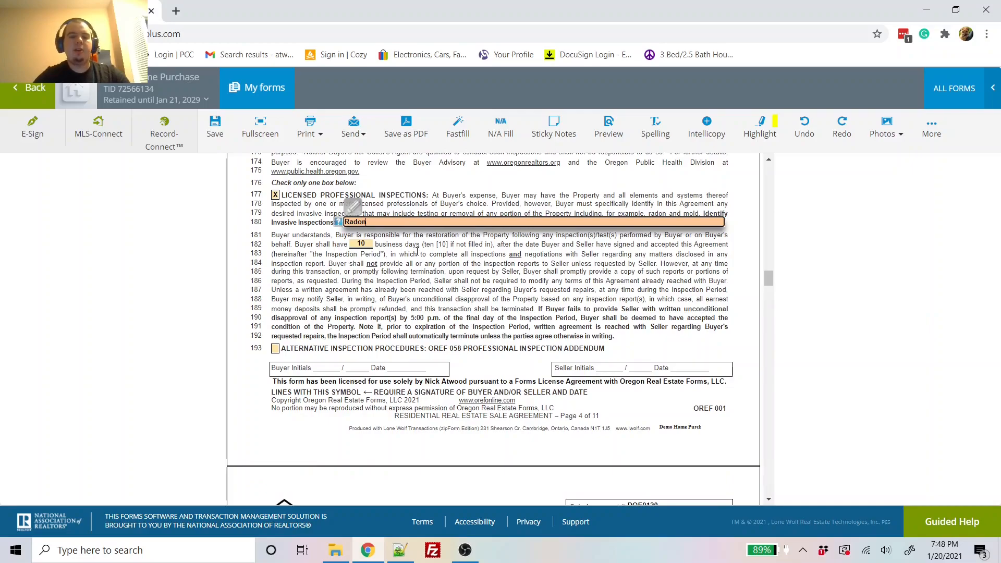
pyautogui.scroll(-1, 417, 252)
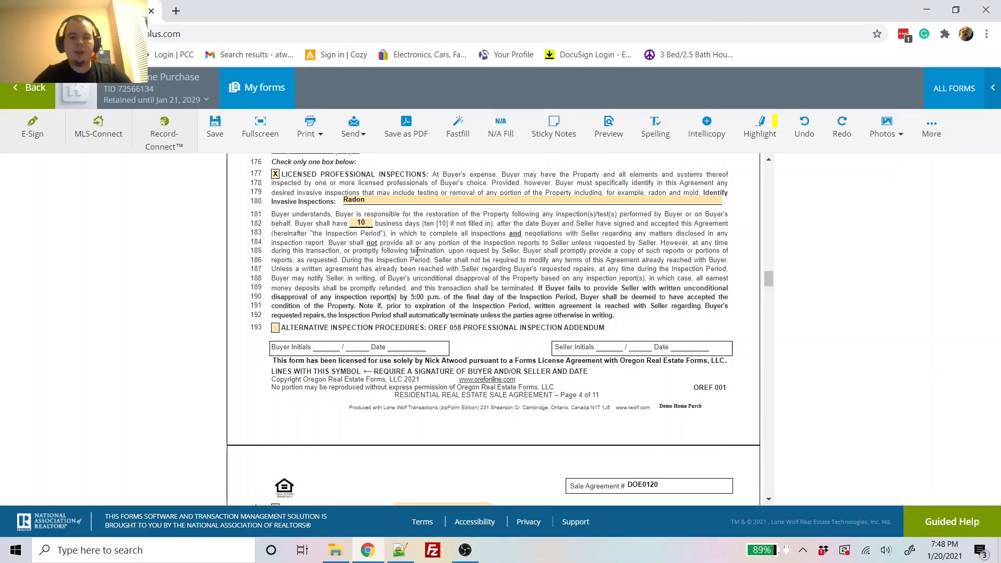
pyautogui.scroll(-5, 417, 252)
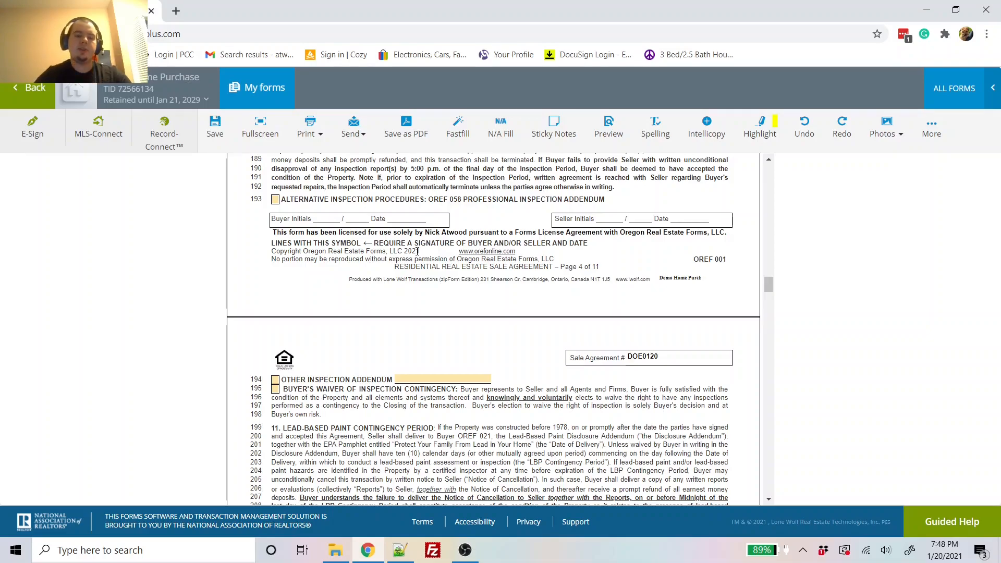
# Step: Answer No for private well and septic, and mark public sewer and public water
pyautogui.scroll(-3, 417, 252)
pyautogui.scroll(-6, 418, 255)
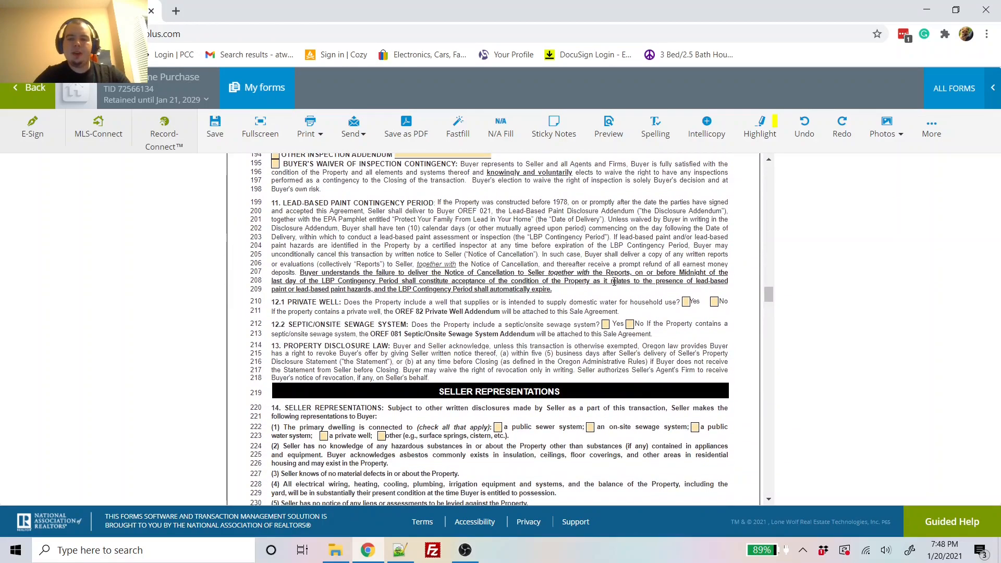
pyautogui.scroll(-1, 664, 301)
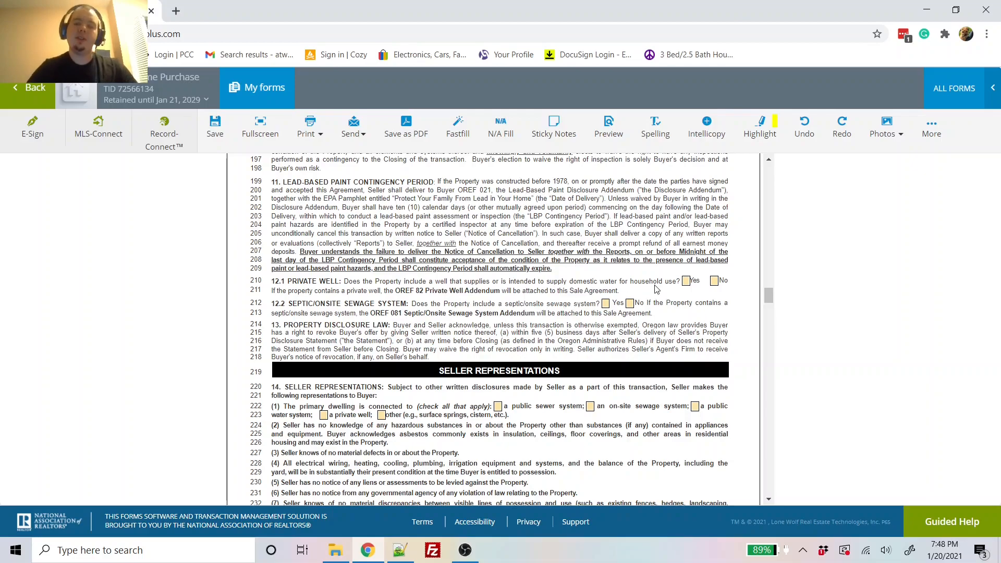
pyautogui.click(713, 281)
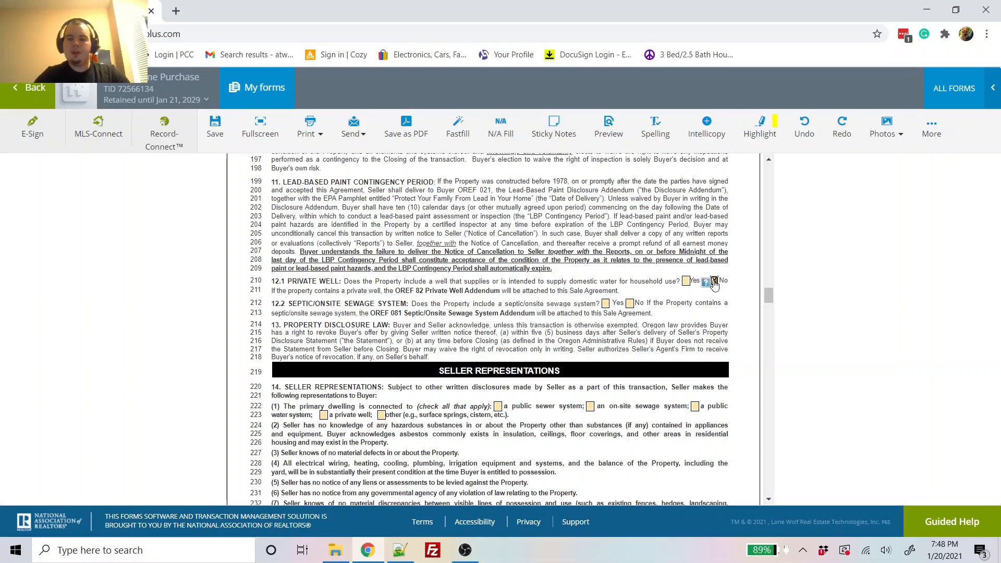
pyautogui.click(630, 306)
pyautogui.scroll(-2, 642, 368)
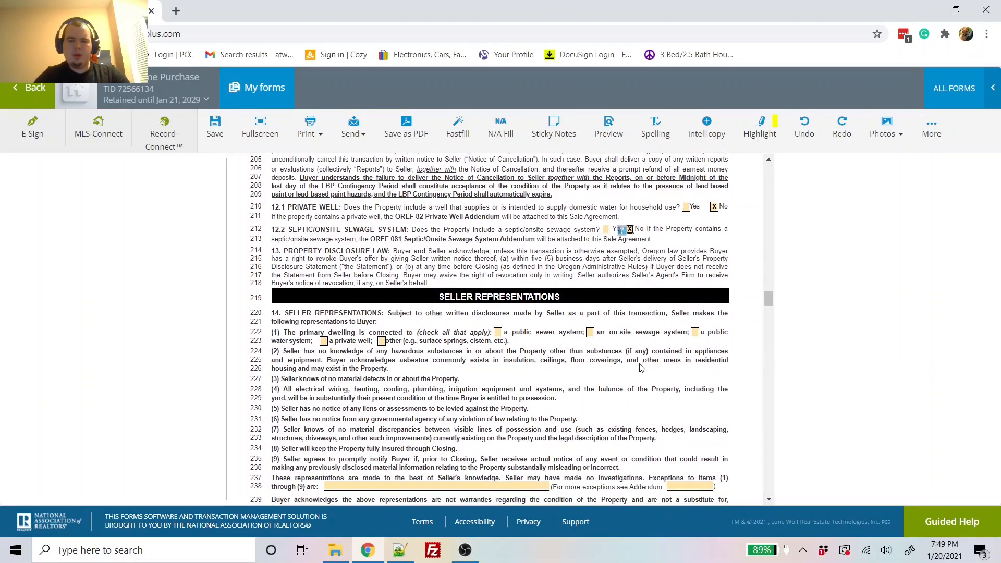
pyautogui.click(497, 318)
pyautogui.click(694, 318)
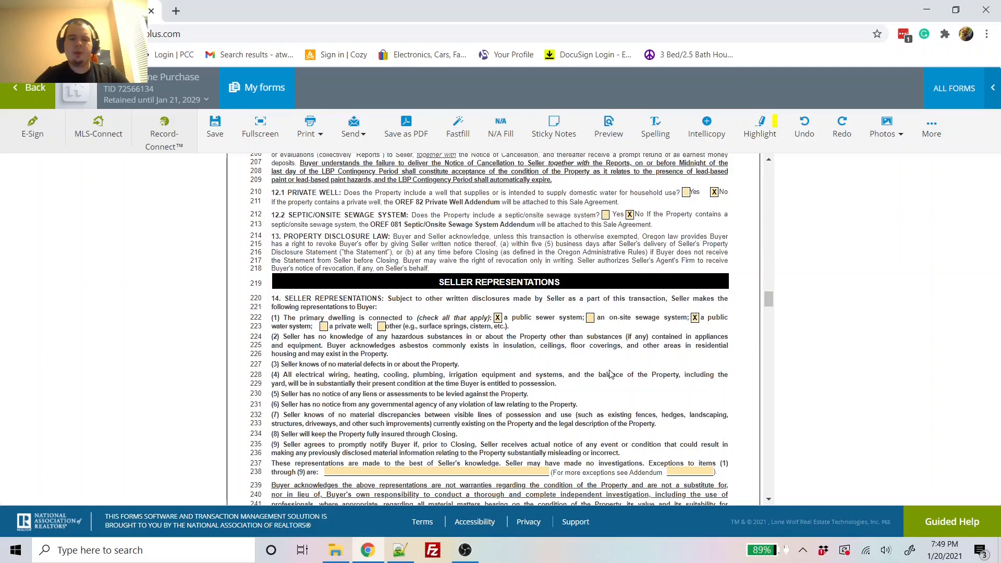
# Step: Answer No to the homeowner's association question on line 278
pyautogui.scroll(-2, 610, 370)
pyautogui.scroll(-5, 610, 370)
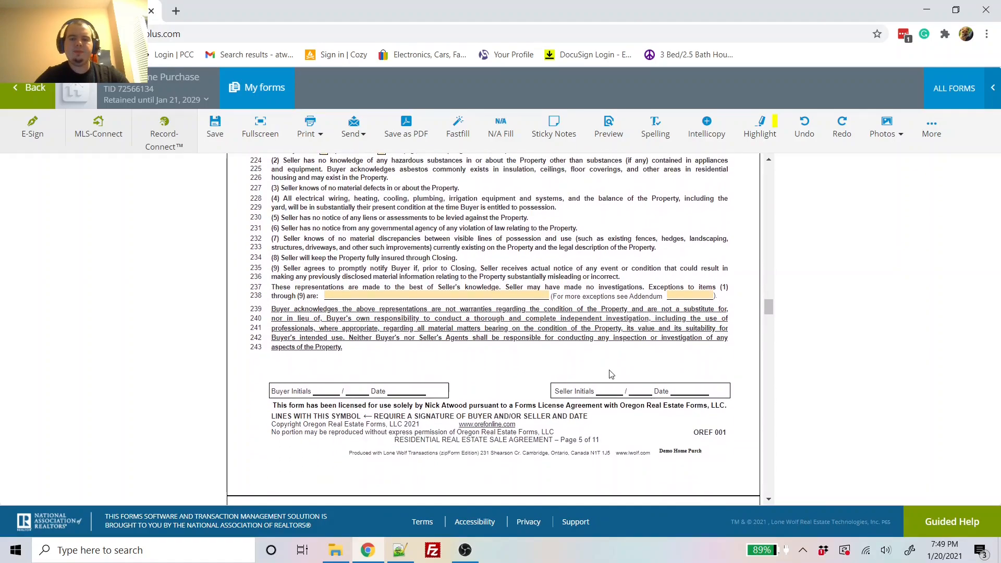
pyautogui.scroll(-1, 611, 374)
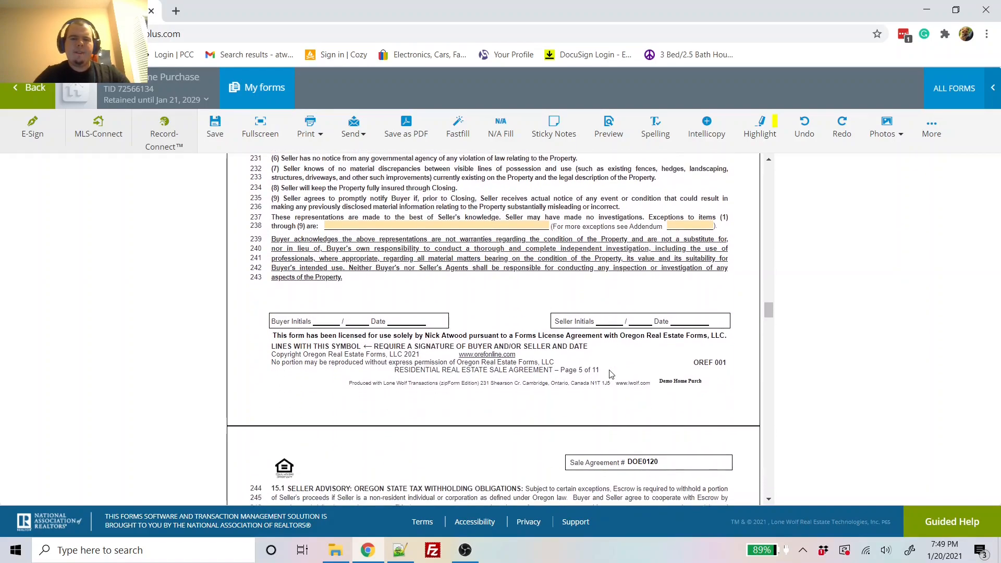
pyautogui.scroll(-6, 610, 374)
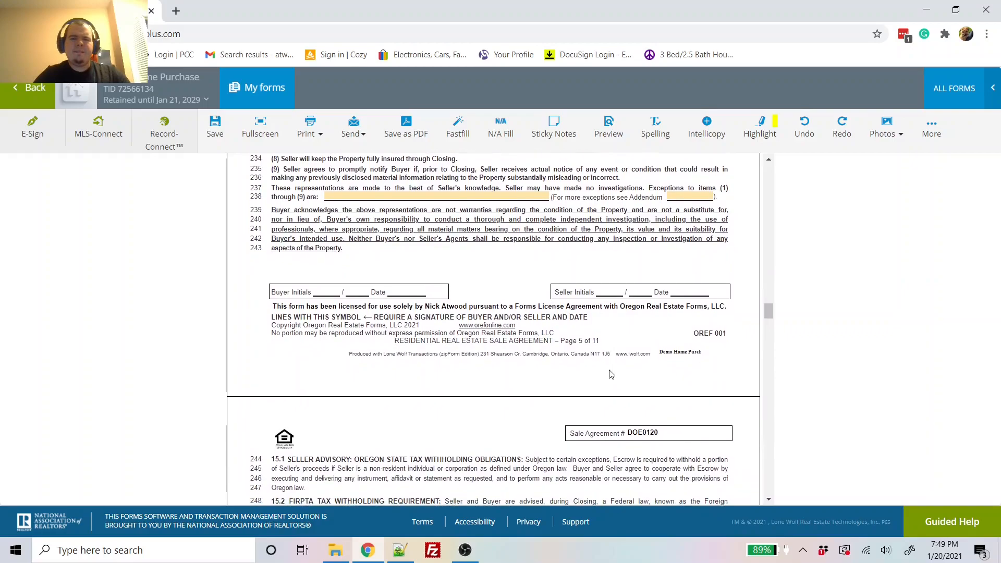
pyautogui.scroll(-10, 609, 370)
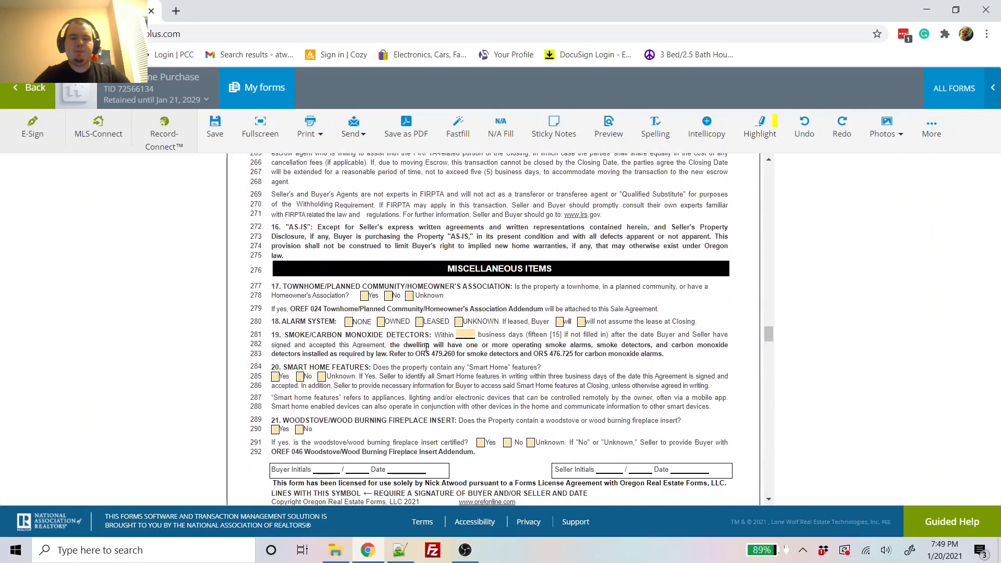
pyautogui.click(389, 296)
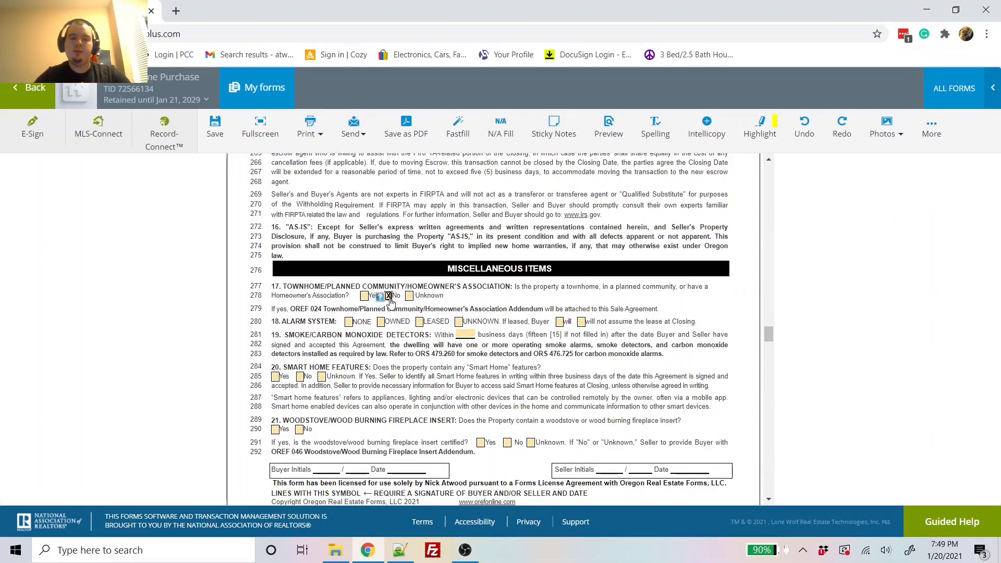
# Step: Mark the alarm system None on line 280 and woodstove insert No on line 290
pyautogui.scroll(-1, 390, 302)
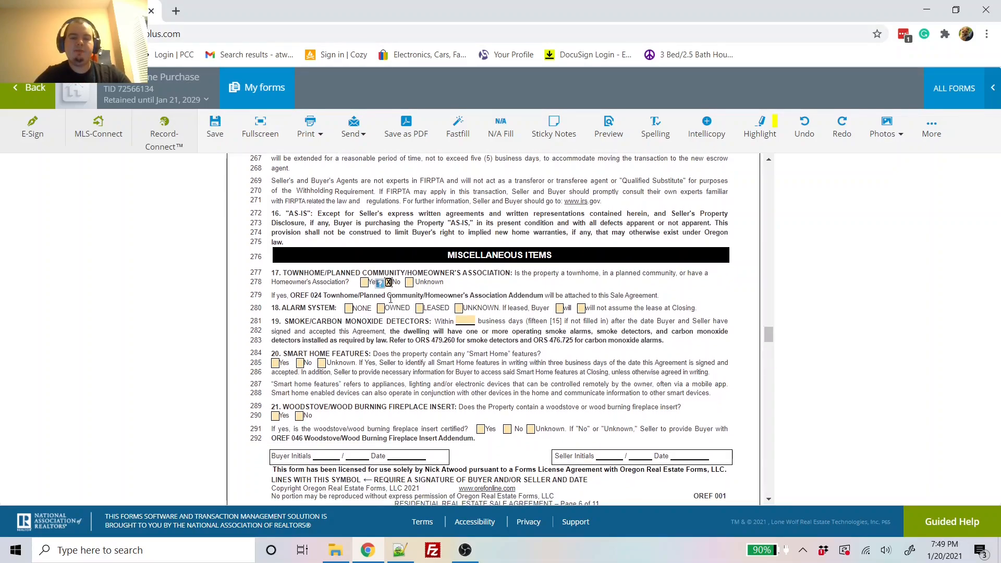
pyautogui.click(348, 308)
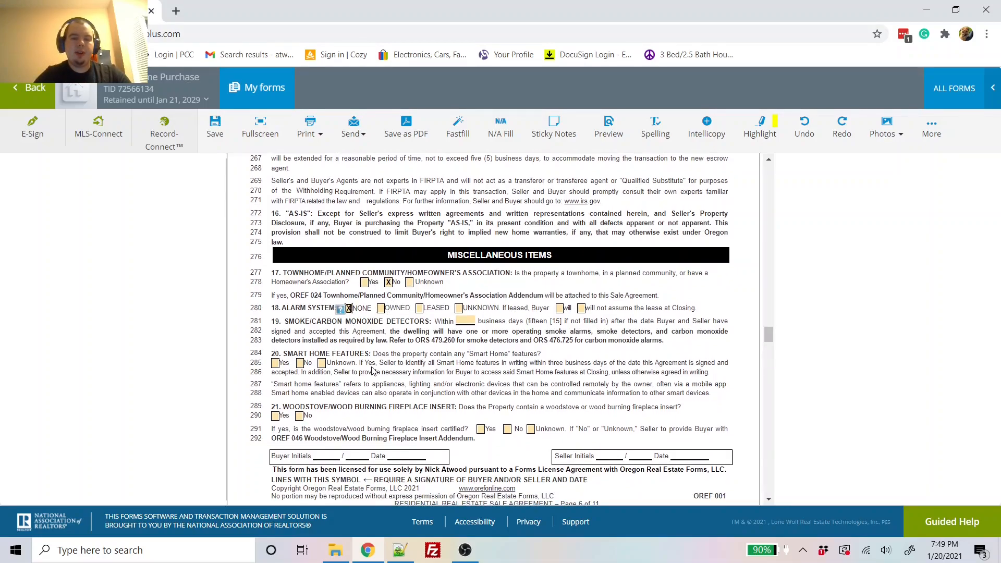
pyautogui.scroll(-1, 373, 368)
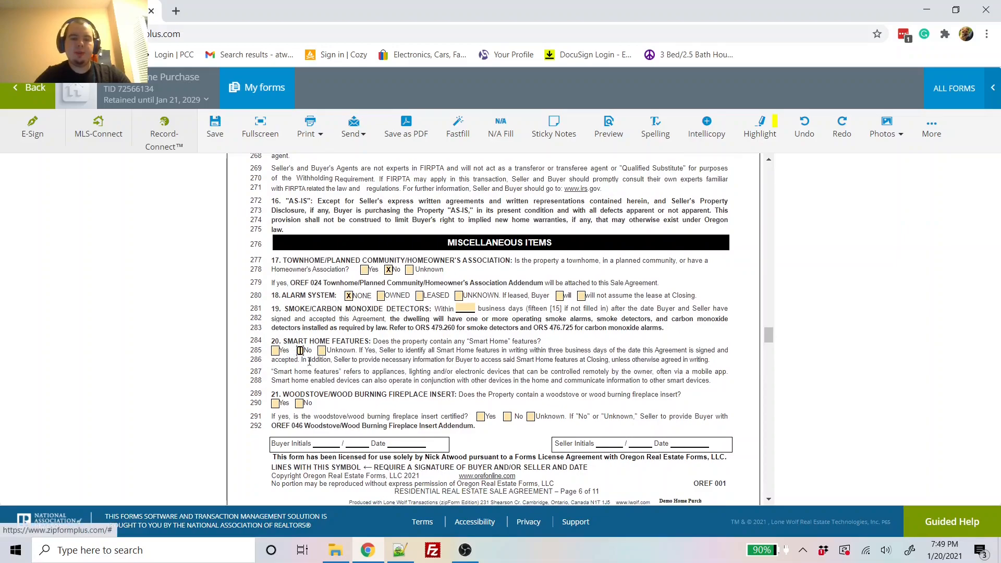
pyautogui.scroll(-2, 300, 354)
pyautogui.click(299, 371)
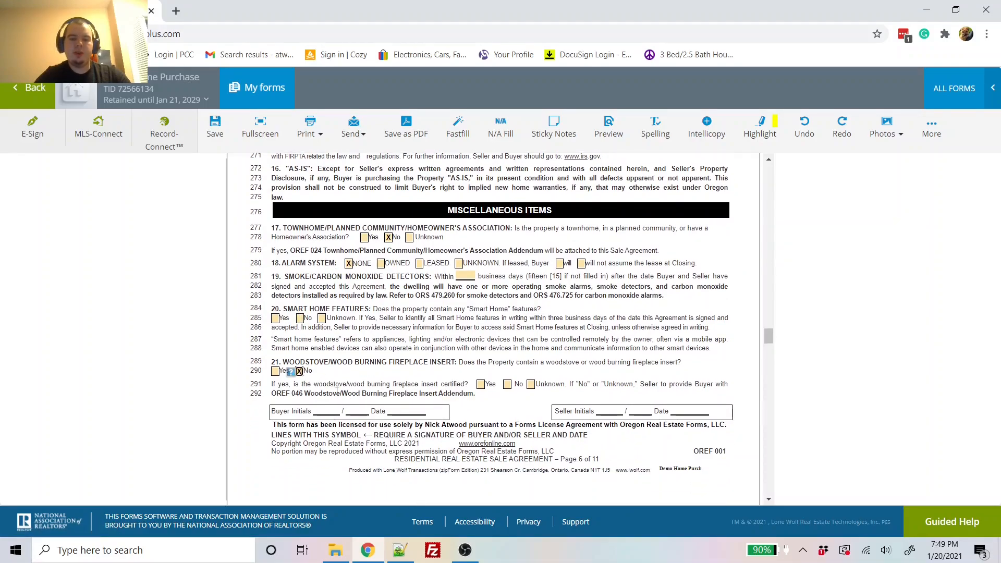
pyautogui.scroll(-1, 375, 376)
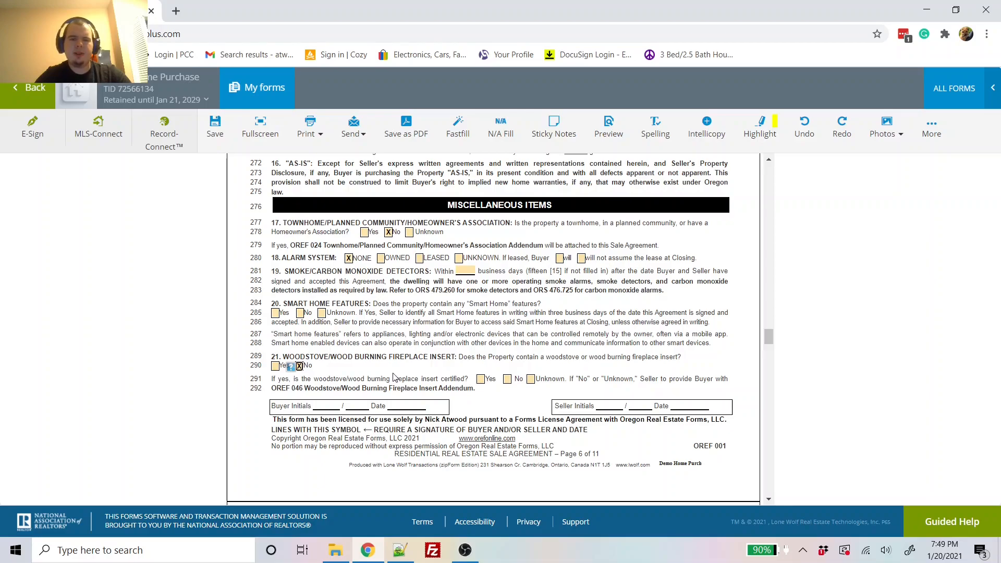
pyautogui.scroll(-1, 394, 376)
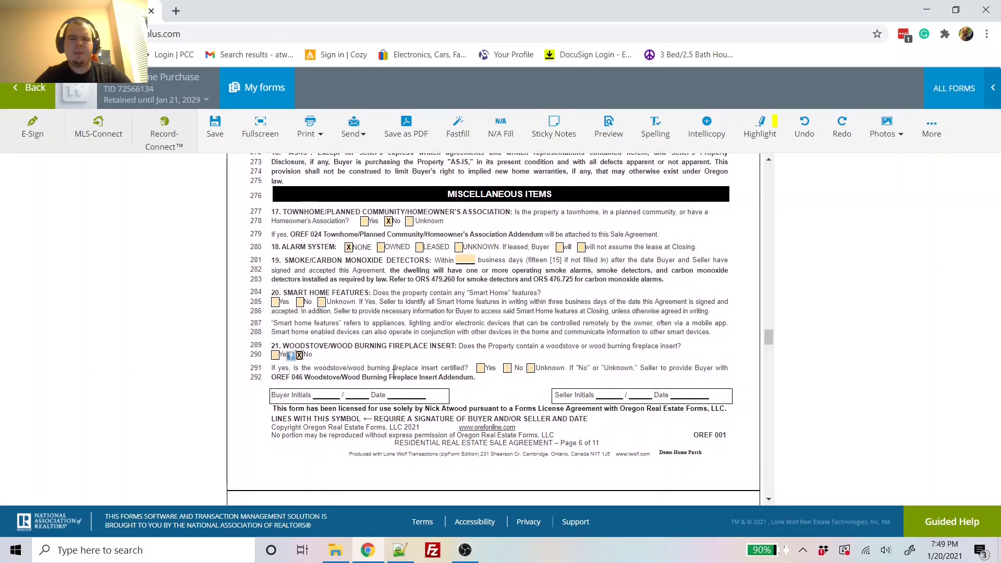
pyautogui.scroll(-2, 393, 373)
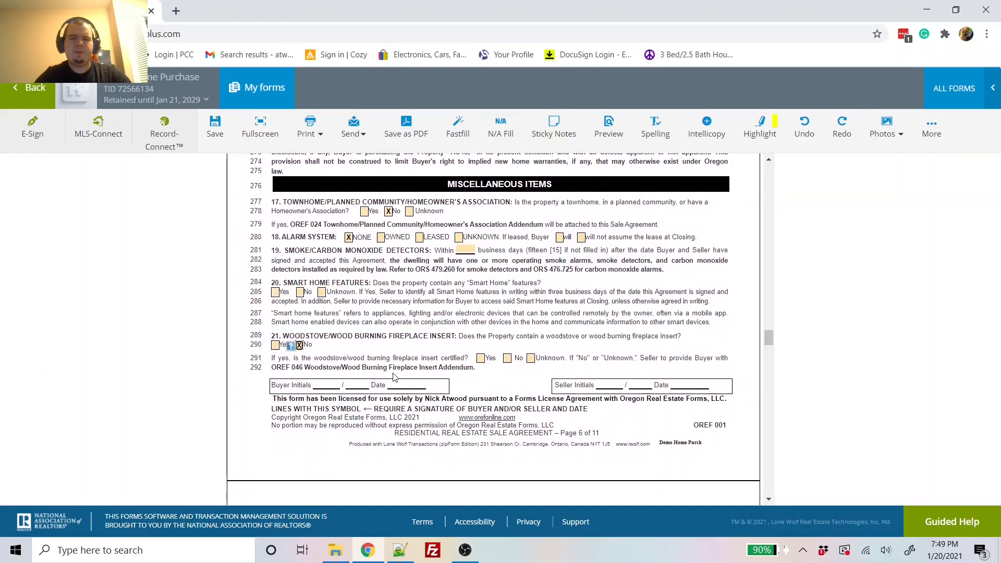
pyautogui.scroll(-4, 393, 377)
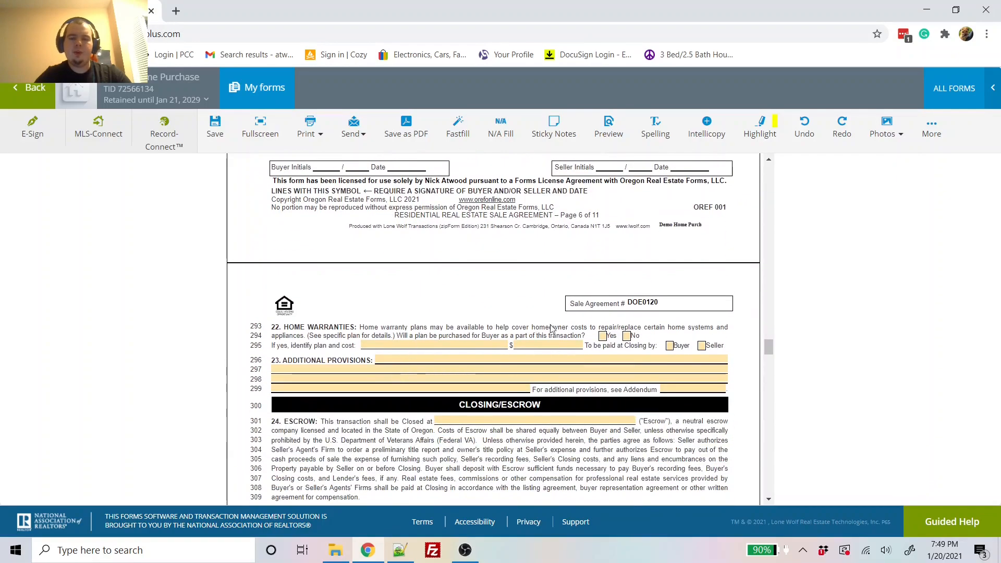
# Step: Answer No to a home warranty, enter 'None.' as additional provisions and N/A for addendum
pyautogui.click(626, 336)
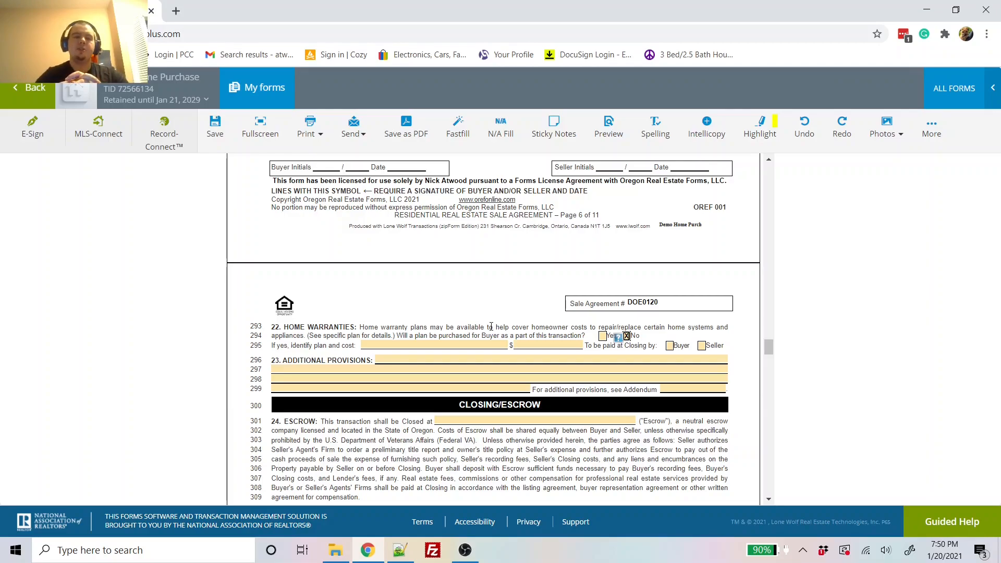
pyautogui.click(404, 359)
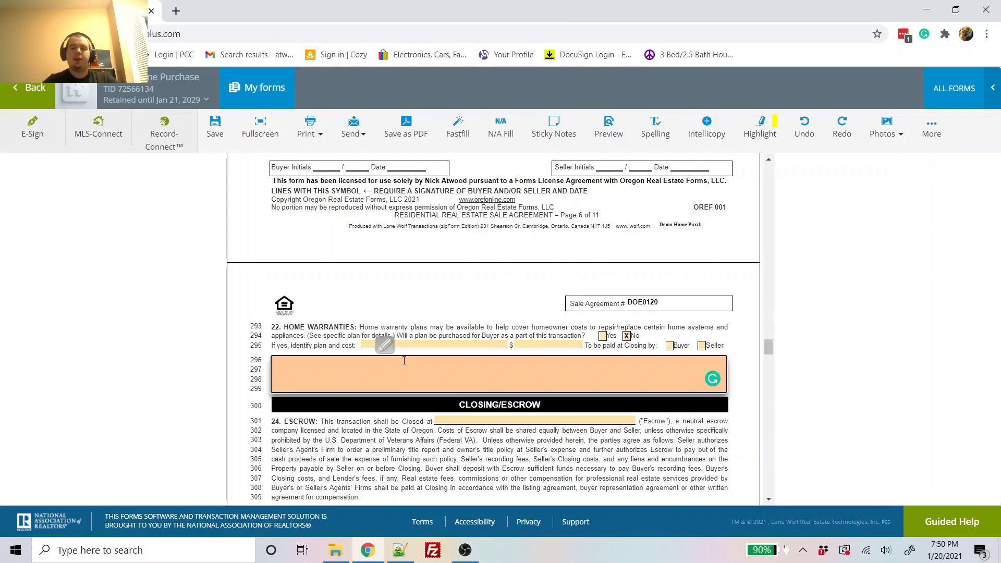
pyautogui.click(414, 314)
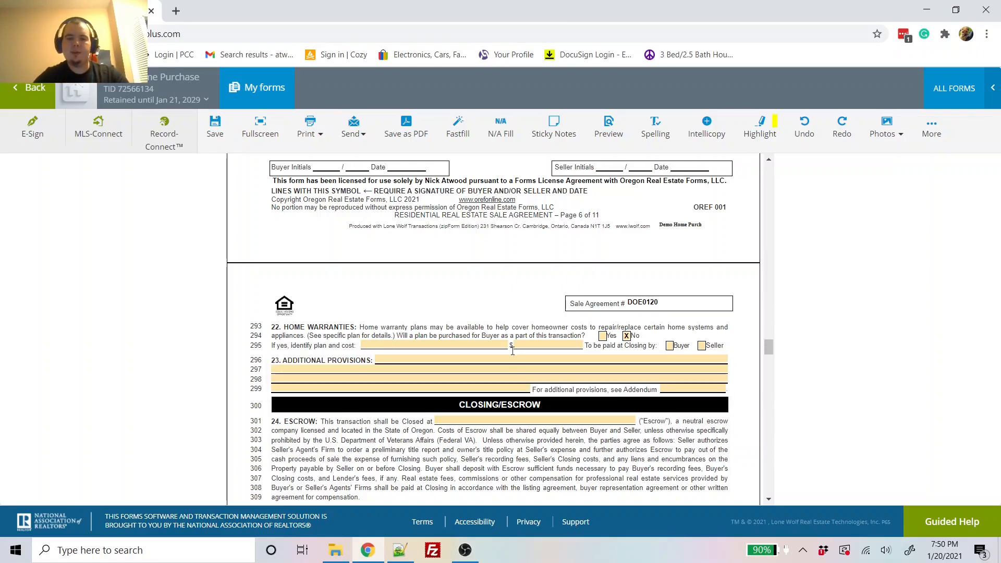
pyautogui.click(495, 378)
pyautogui.write('None.')
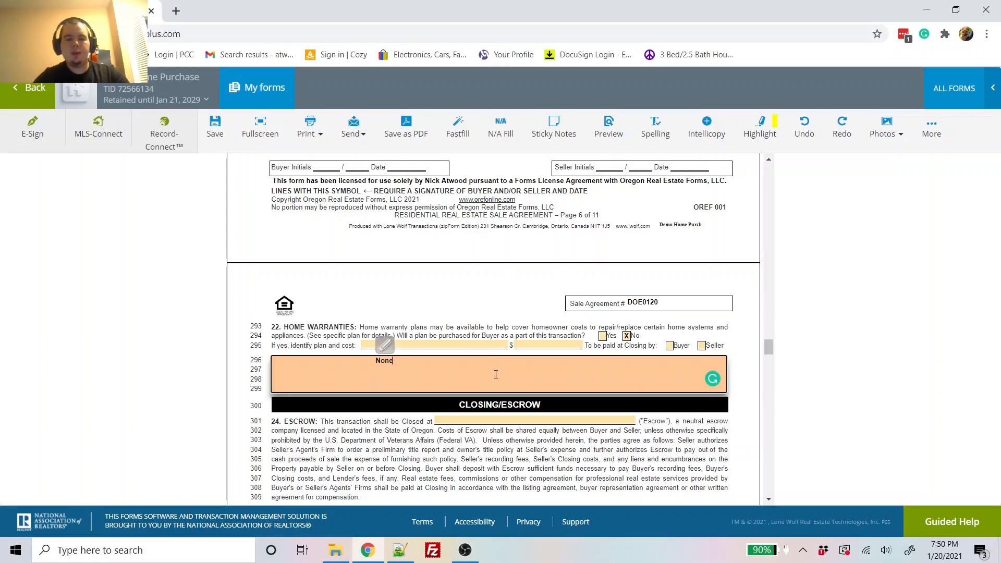
pyautogui.press('Tab')
pyautogui.write('N/A')
pyautogui.scroll(-1, 496, 374)
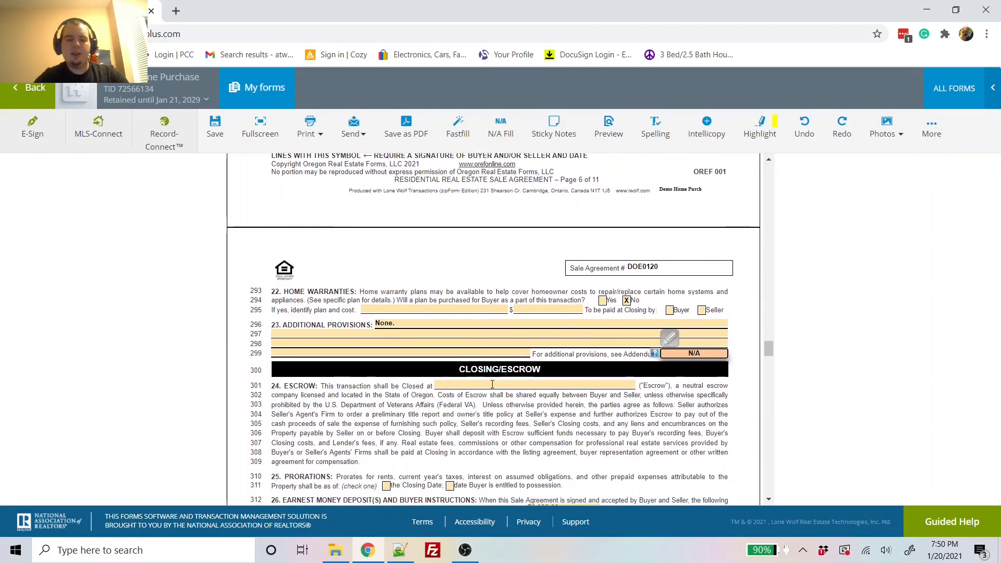
# Step: Set WFG as the escrow company on line 301
pyautogui.click(492, 384)
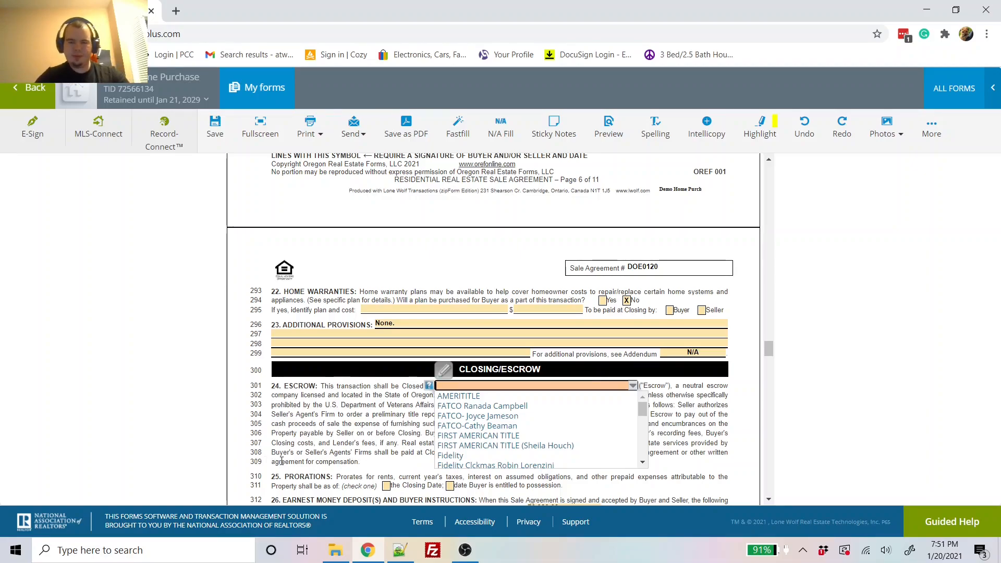
pyautogui.write('WFG')
pyautogui.click(323, 443)
# Step: Prorate as of the Closing Date and have the deposit paid directly with escrow
pyautogui.scroll(-2, 324, 443)
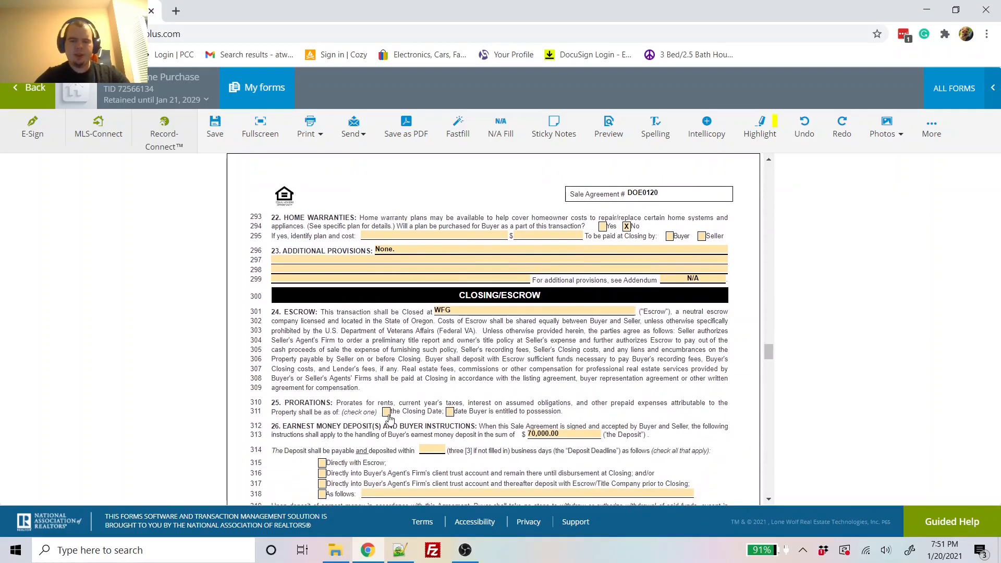
pyautogui.scroll(-1, 386, 415)
pyautogui.click(386, 407)
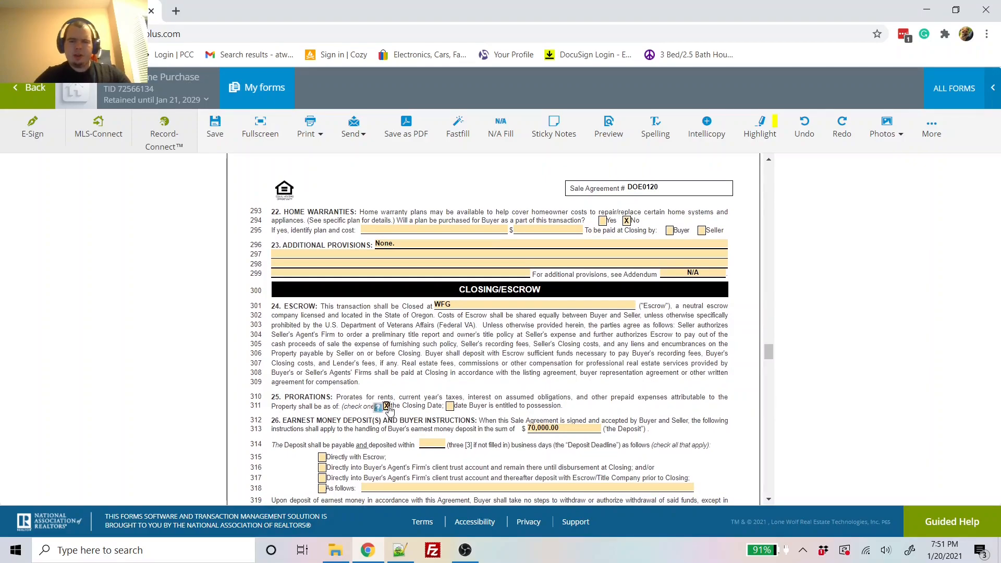
pyautogui.scroll(-1, 420, 391)
pyautogui.scroll(-1, 422, 390)
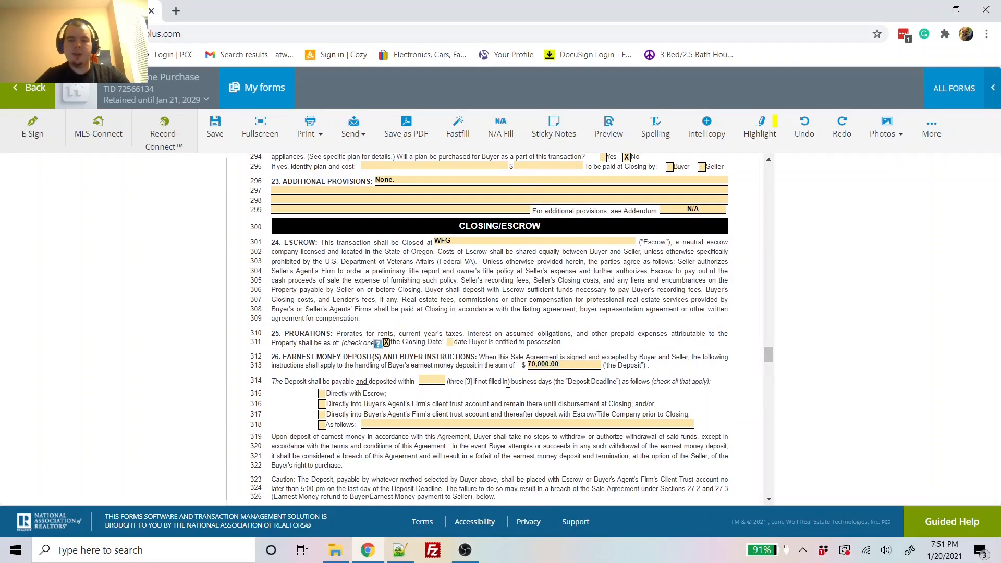
pyautogui.click(322, 393)
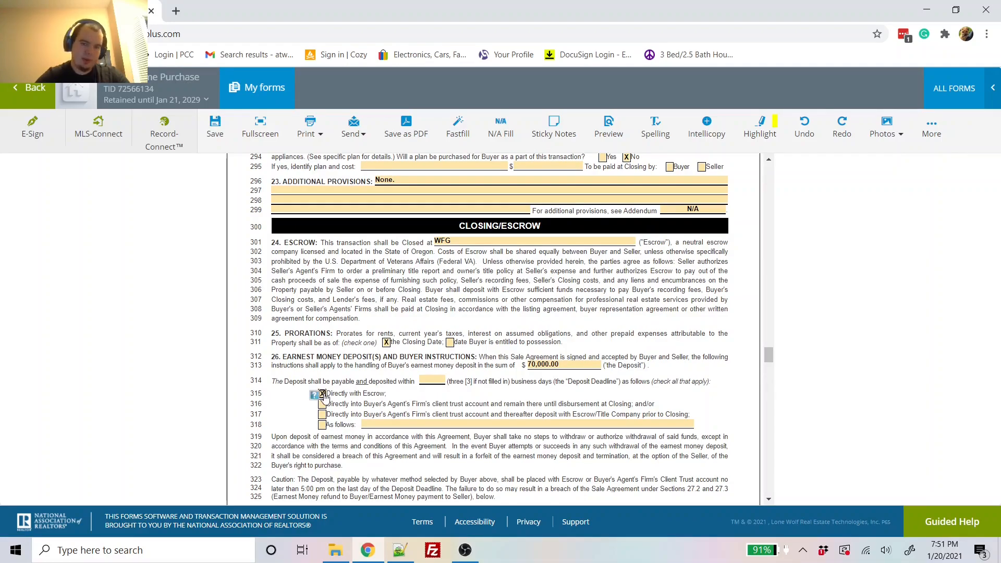
pyautogui.scroll(-1, 325, 399)
pyautogui.scroll(-5, 325, 399)
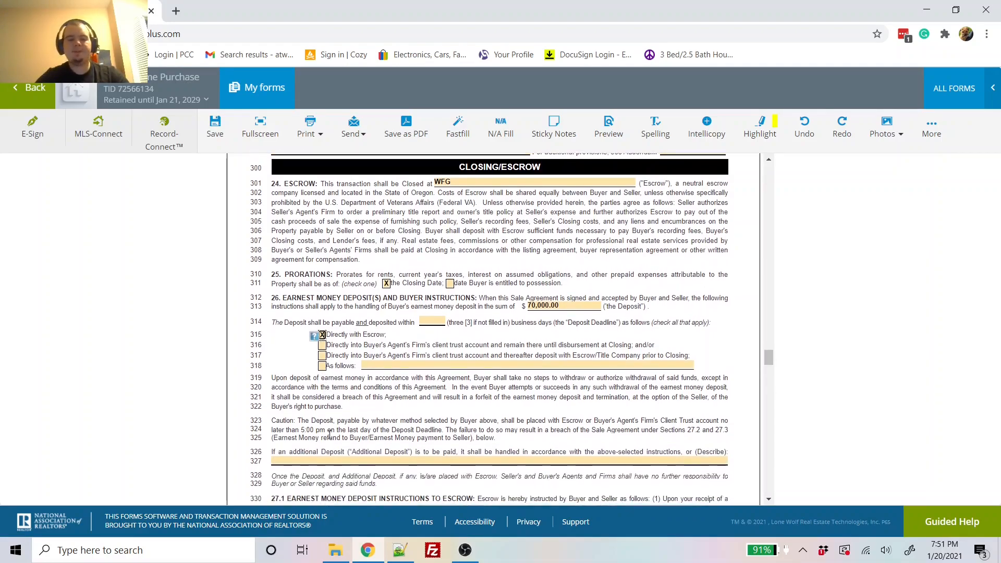
pyautogui.scroll(-10, 330, 434)
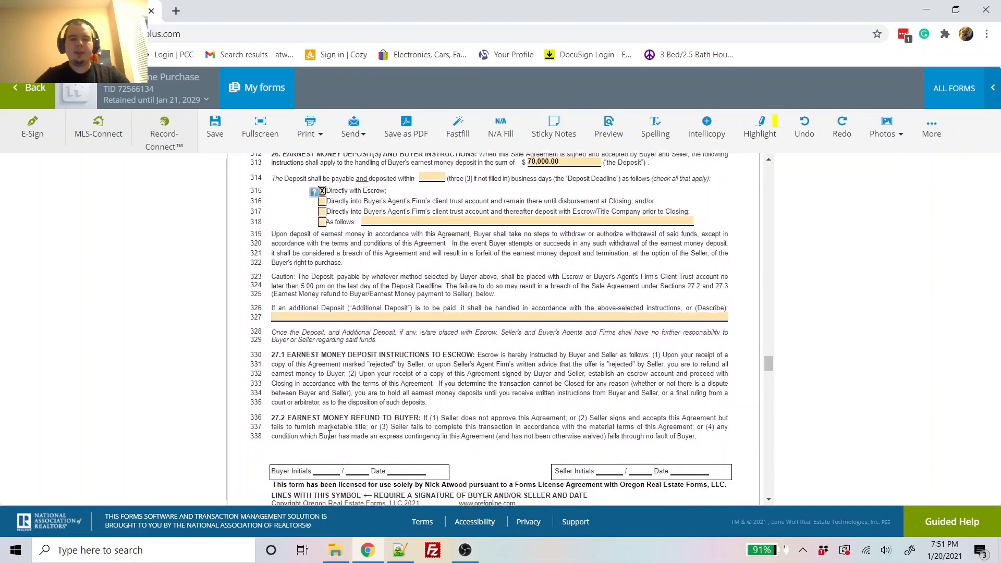
pyautogui.scroll(-15, 329, 439)
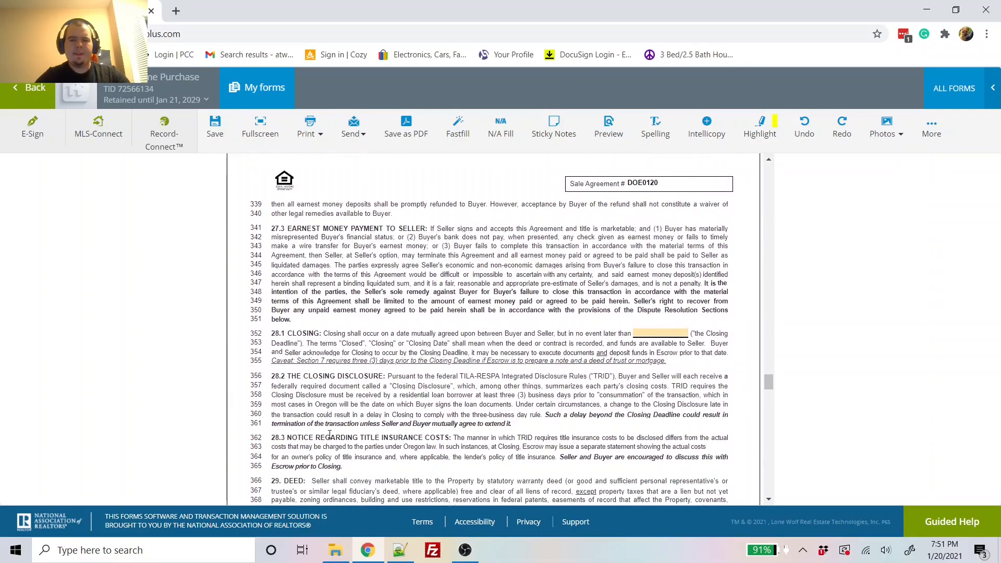
# Step: Pick March 5, 2021 in the date picker for the line-352 Closing Deadline
pyautogui.click(659, 319)
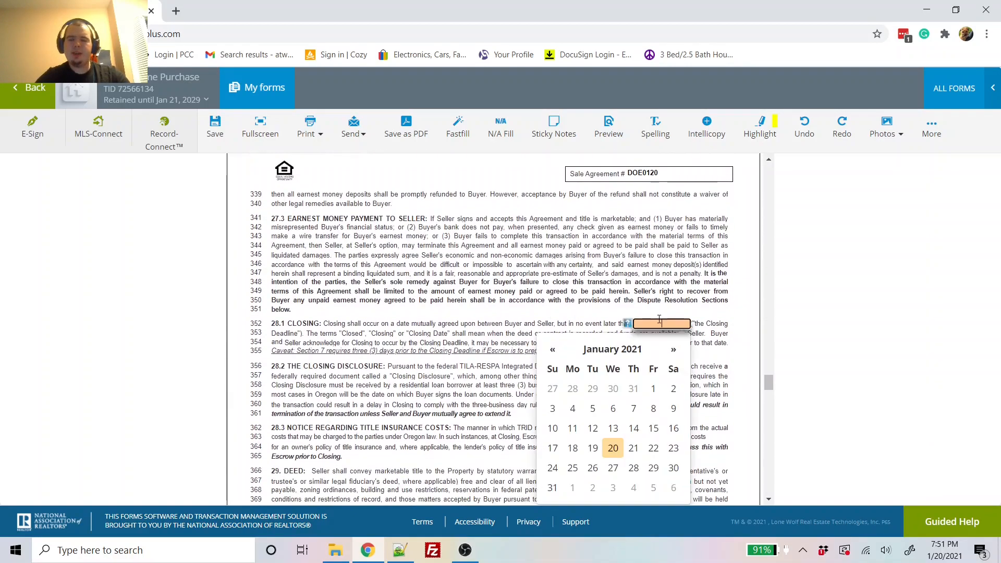
pyautogui.click(673, 349)
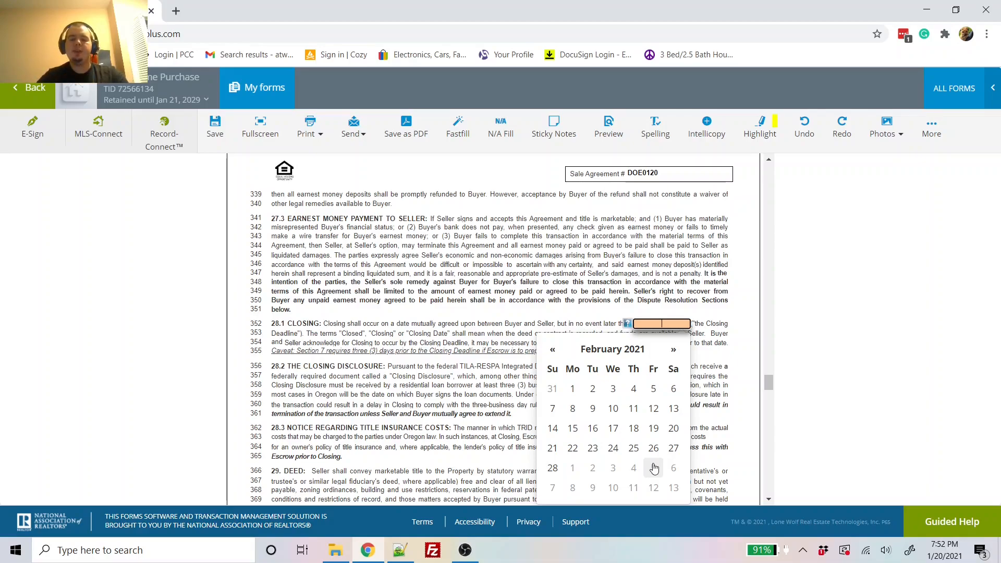
pyautogui.click(654, 467)
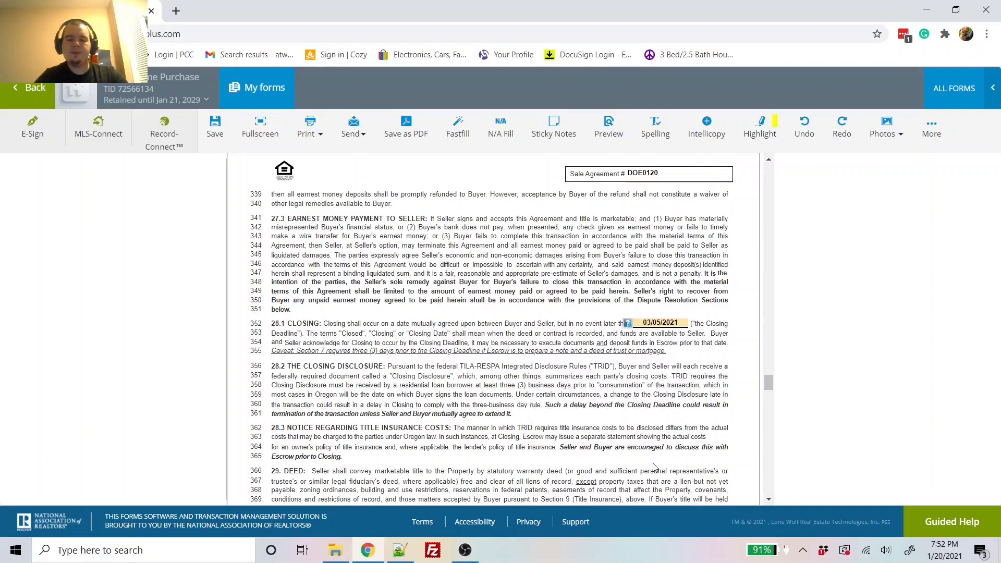
pyautogui.scroll(-3, 676, 420)
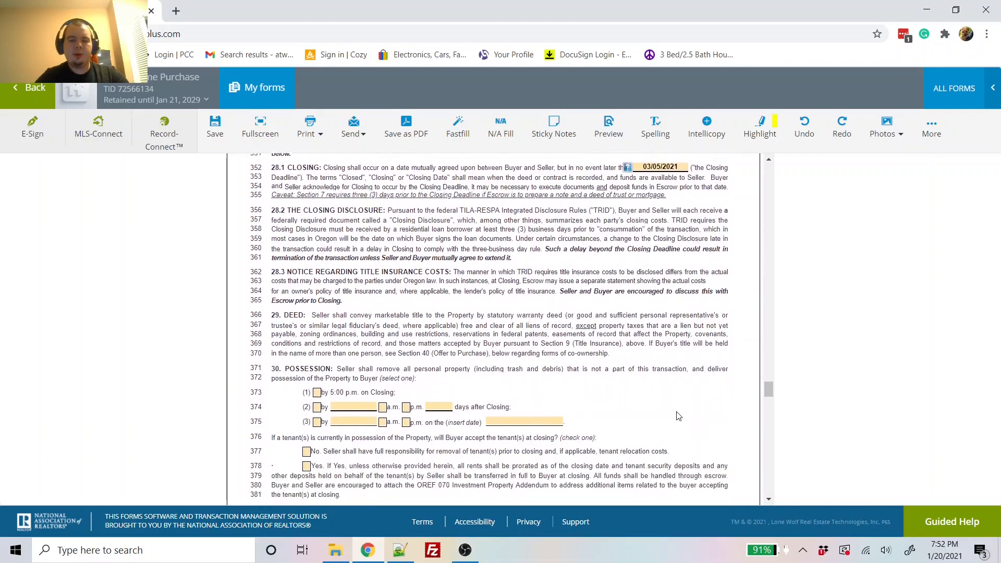
# Step: Set possession to be delivered by 5:00 p.m. on Closing
pyautogui.click(317, 384)
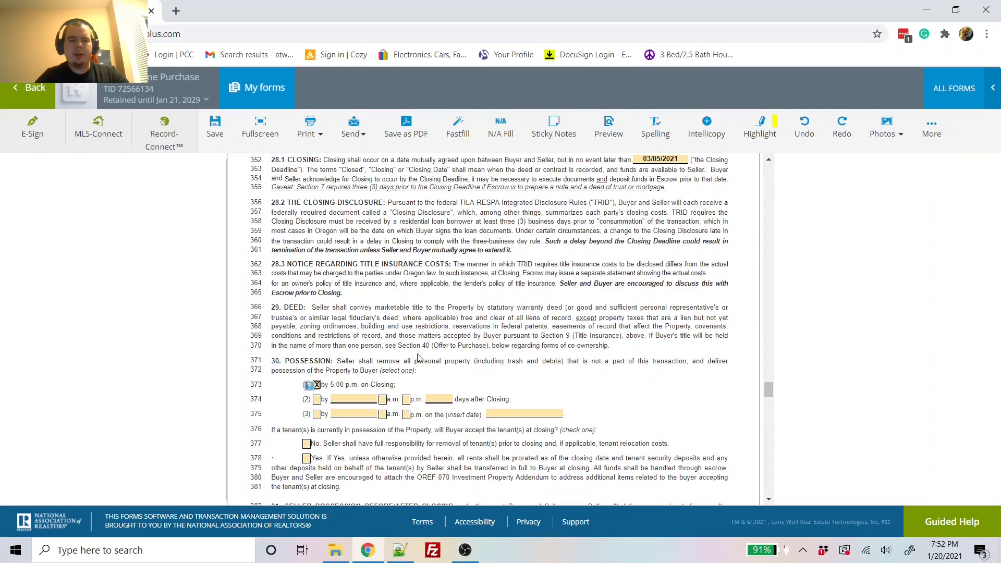
pyautogui.scroll(-1, 420, 359)
pyautogui.scroll(-1, 419, 356)
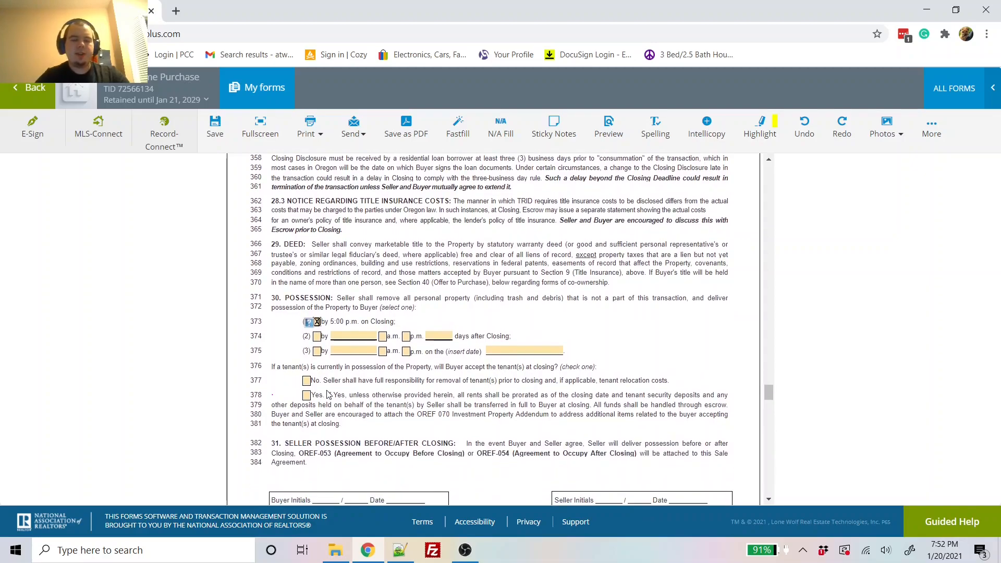
pyautogui.scroll(-1, 327, 394)
pyautogui.scroll(-1, 328, 395)
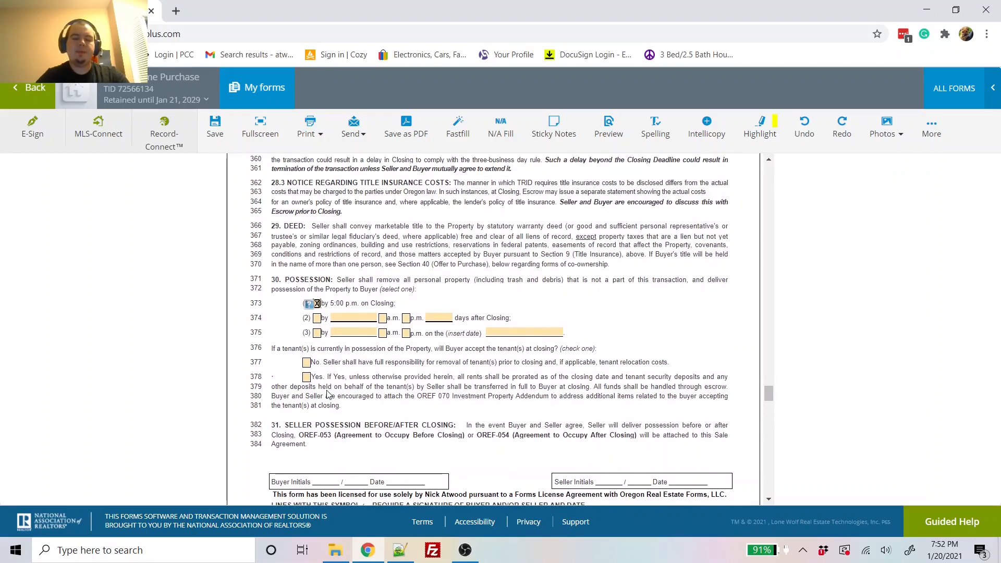
# Step: Mark the property as not specially assessed on line 443
pyautogui.scroll(-5, 327, 394)
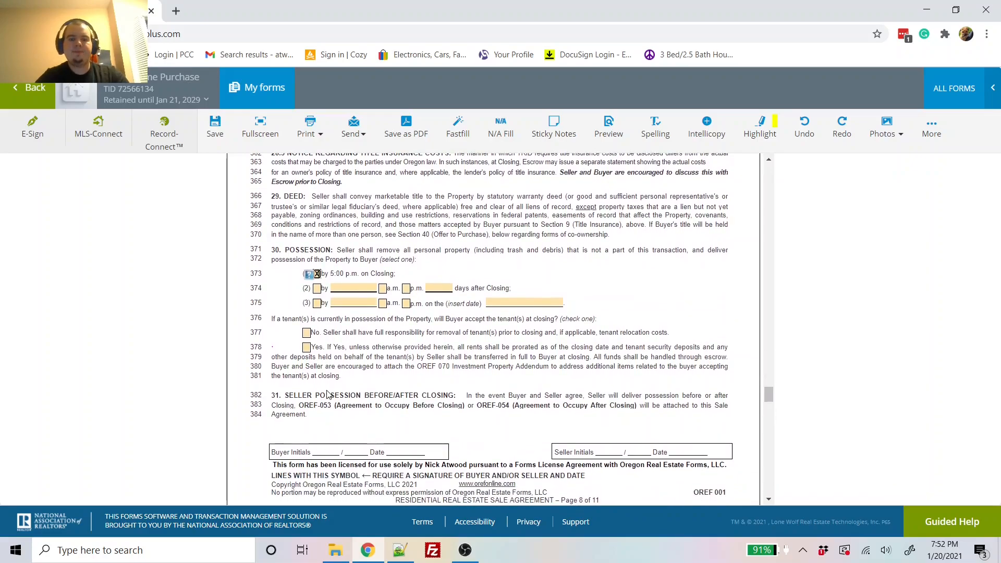
pyautogui.scroll(-4, 327, 394)
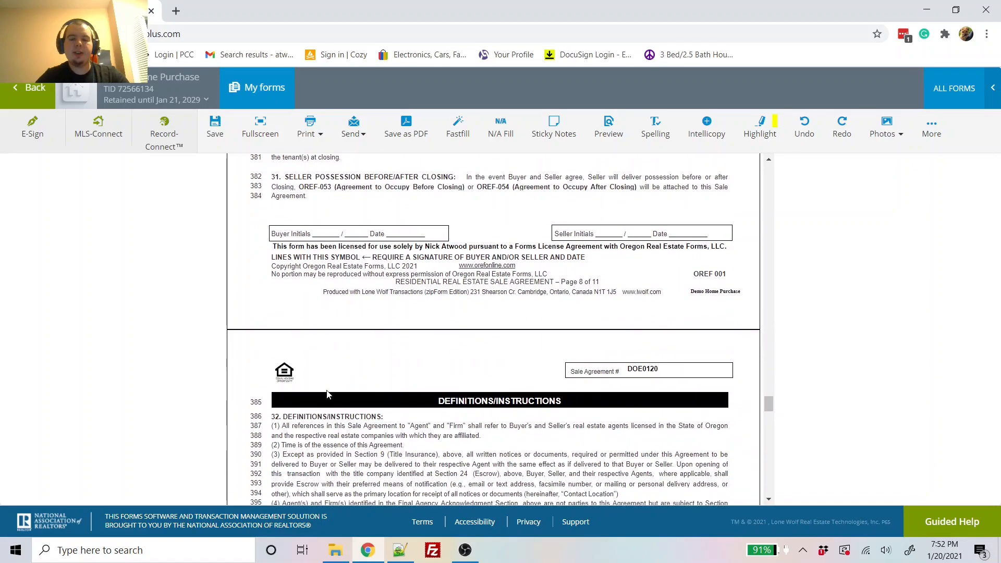
pyautogui.scroll(-12, 327, 392)
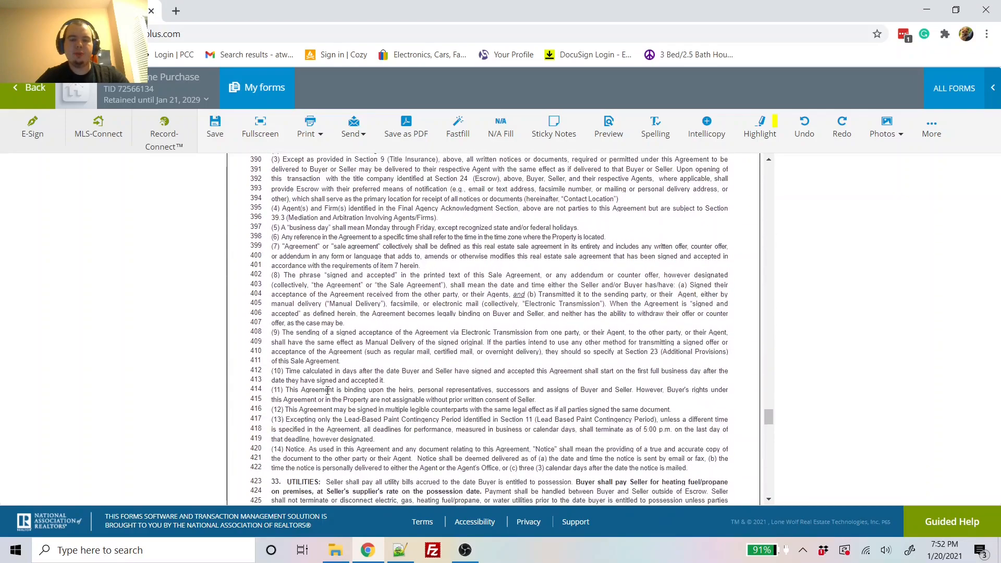
pyautogui.scroll(-5, 328, 395)
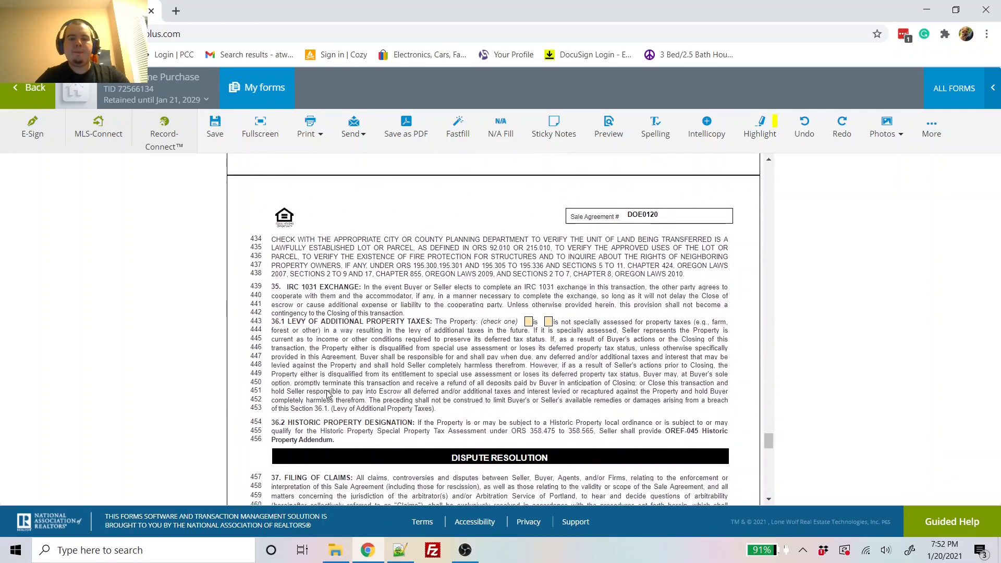
pyautogui.click(548, 321)
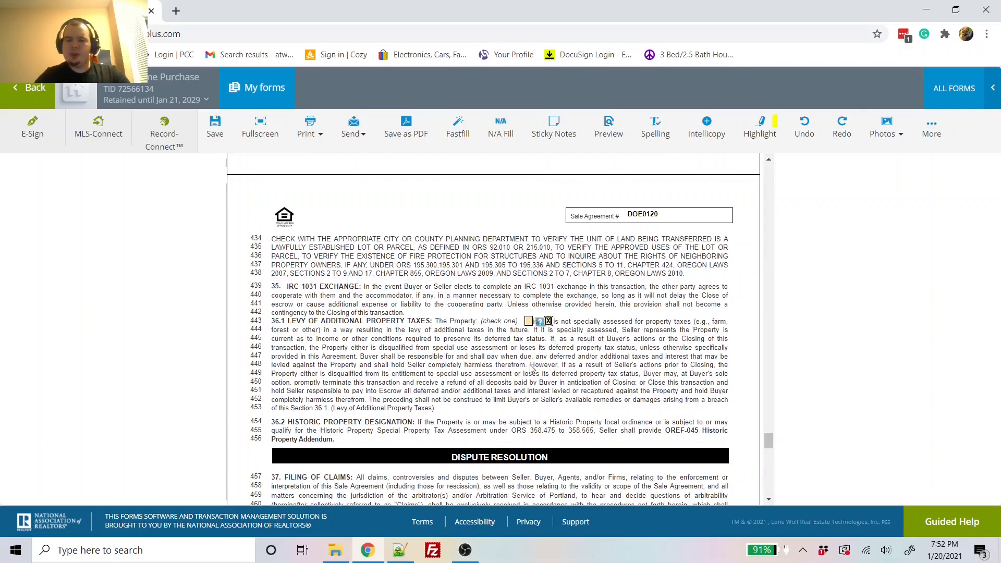
pyautogui.scroll(-6, 531, 368)
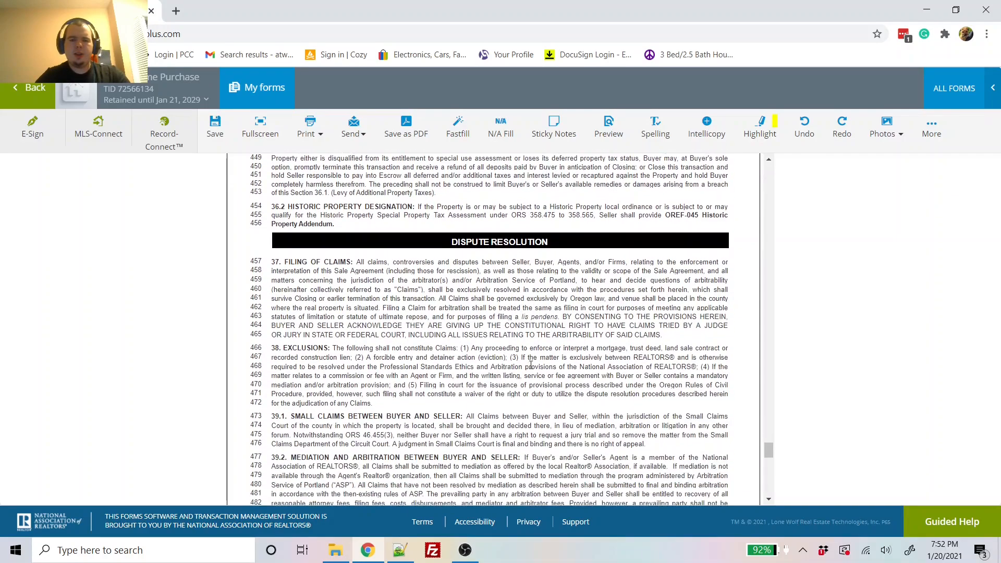
pyautogui.scroll(-7, 531, 368)
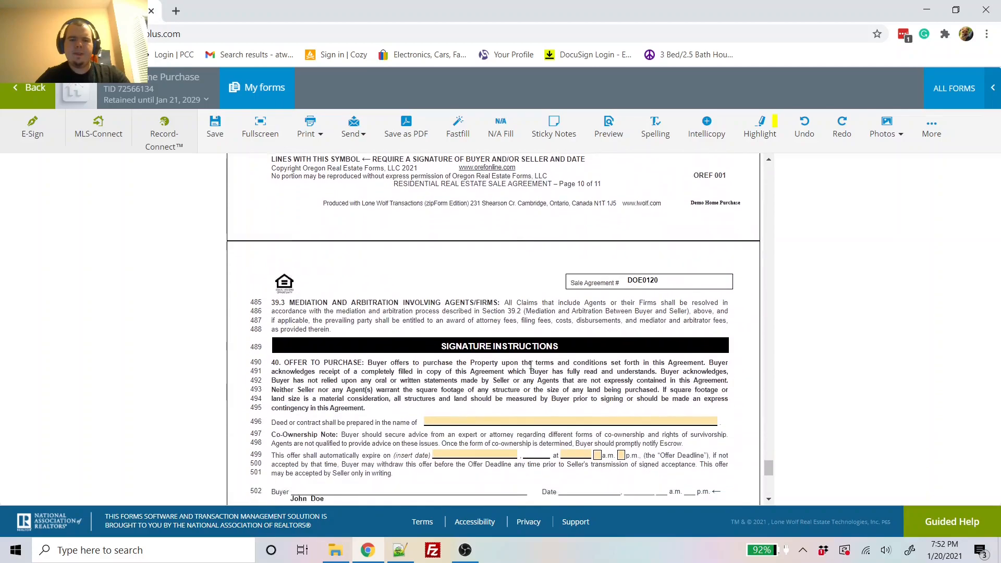
# Step: Put the buyer's name on the deed and set the offer deadline to January 25, 8 p.m
pyautogui.click(495, 369)
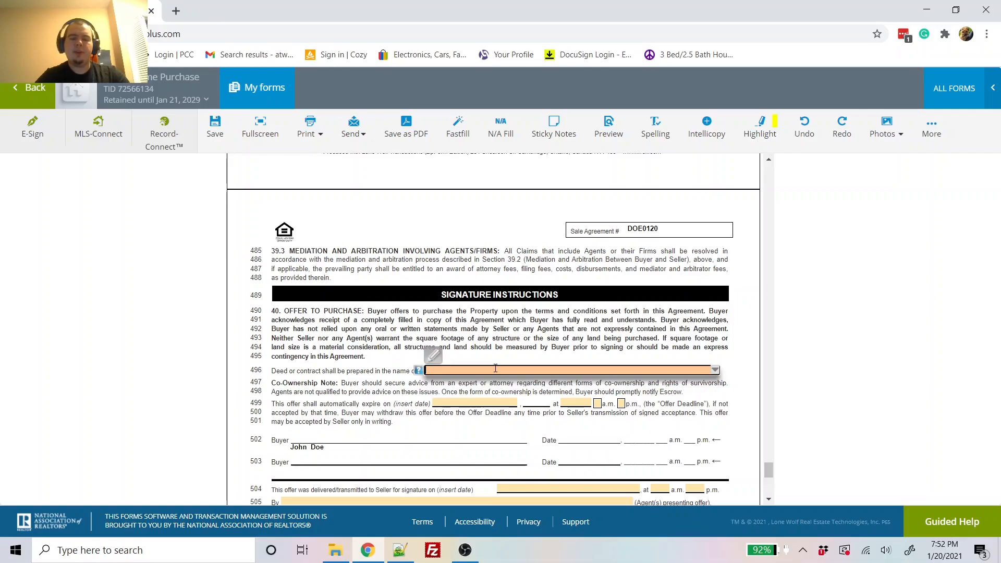
pyautogui.write('John Doe')
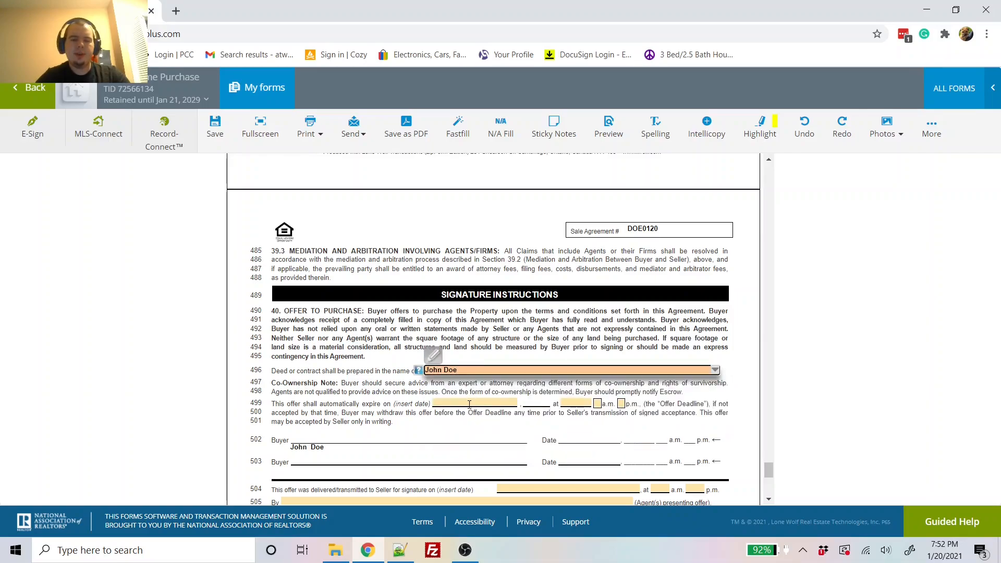
pyautogui.click(470, 404)
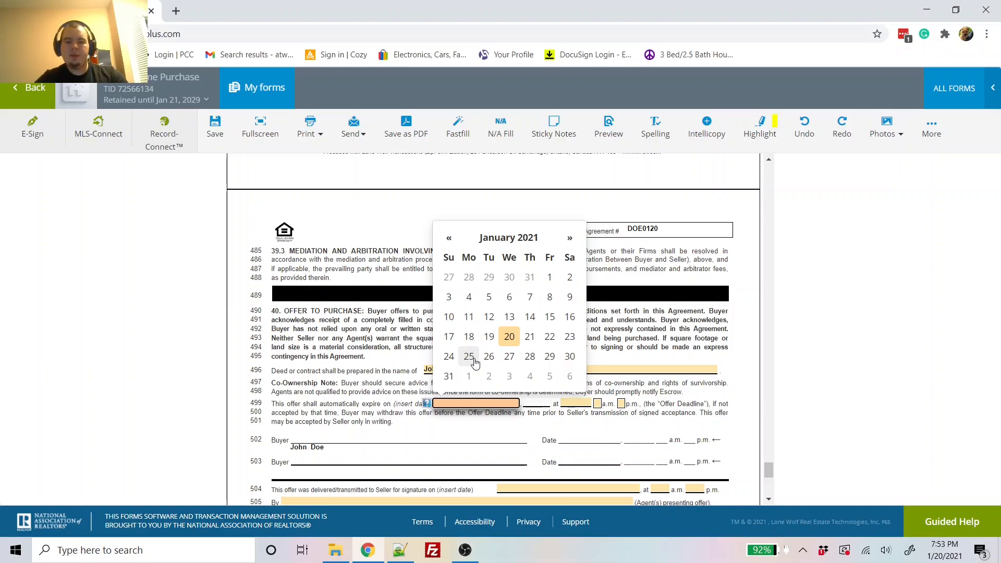
pyautogui.click(474, 362)
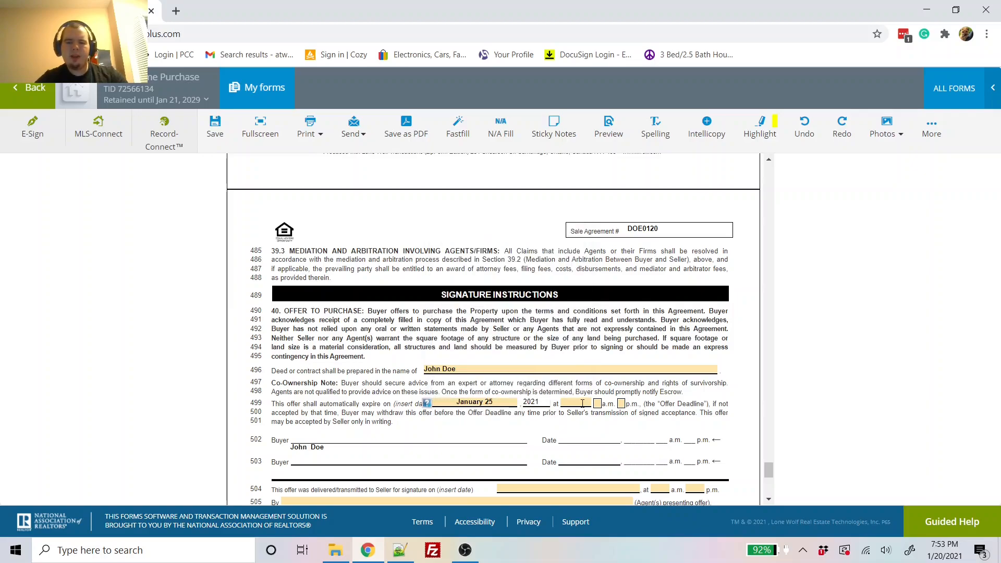
pyautogui.click(582, 403)
pyautogui.write('8')
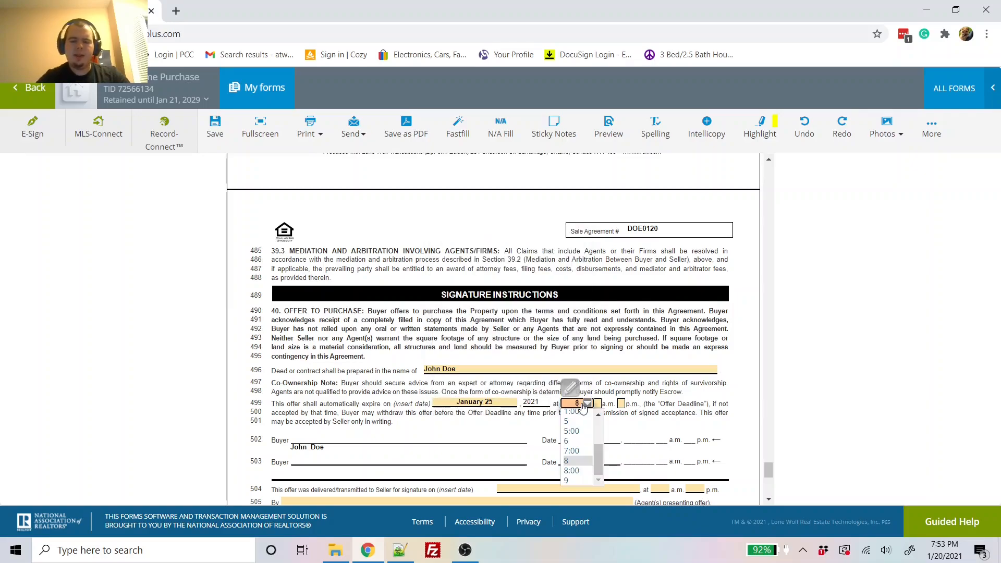
pyautogui.click(619, 403)
pyautogui.scroll(-2, 618, 401)
pyautogui.scroll(-2, 619, 401)
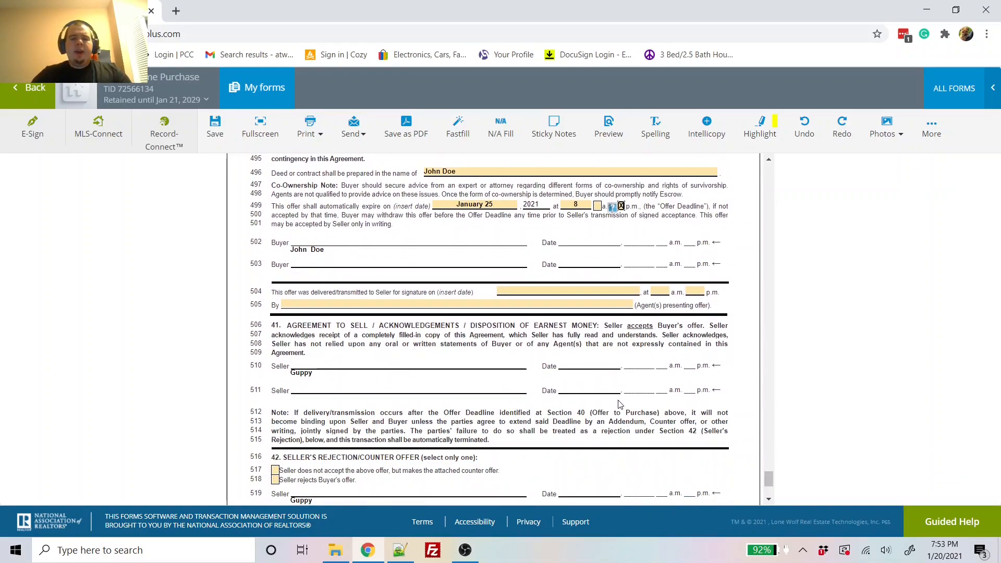
pyautogui.scroll(-3, 619, 404)
pyautogui.scroll(11, 619, 404)
pyautogui.scroll(2, 618, 403)
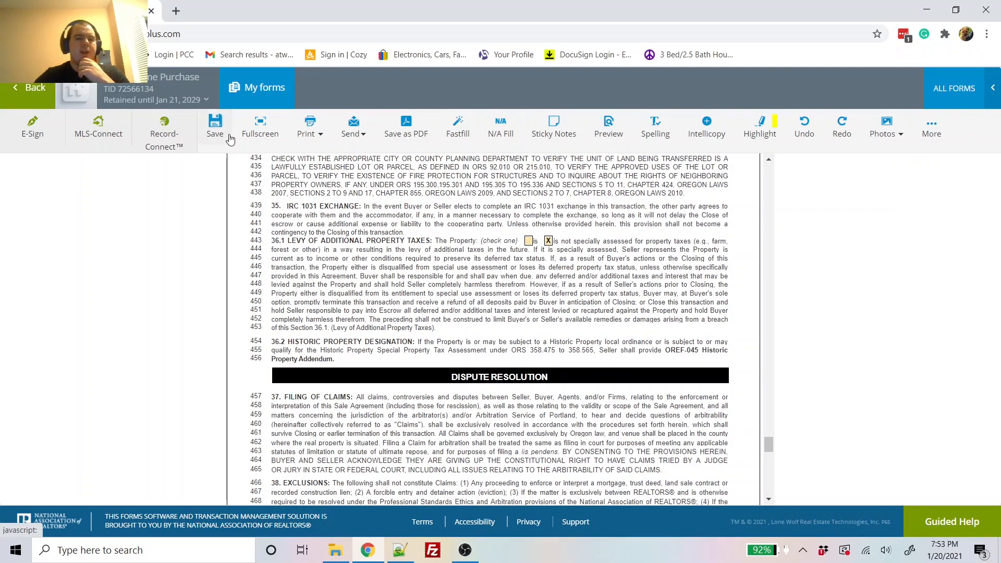
# Step: Save the sale agreement and go back to the transaction's documents
pyautogui.click(224, 137)
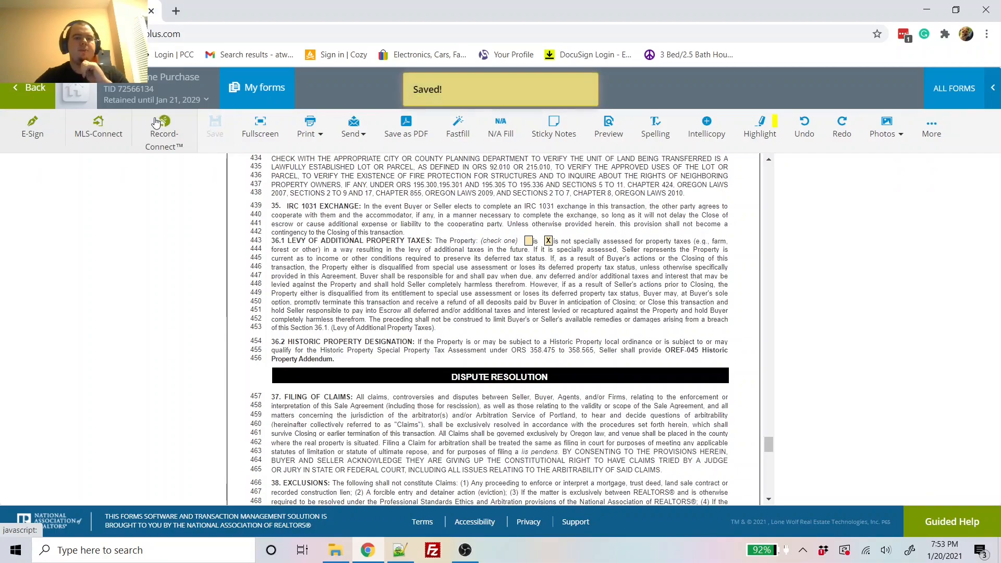
pyautogui.click(35, 92)
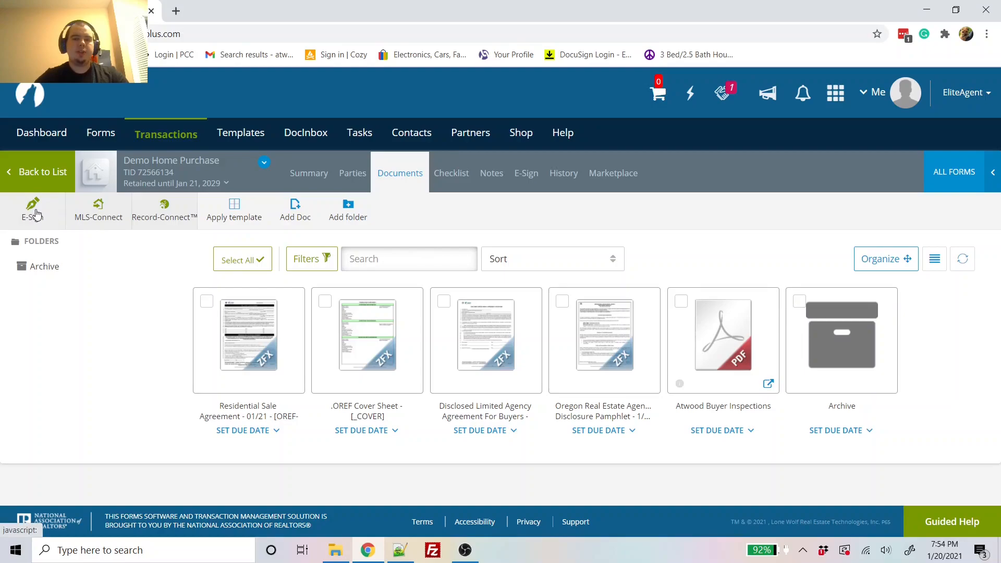
# Step: Show the transaction's E-Sign page, which has no packets yet
pyautogui.click(34, 214)
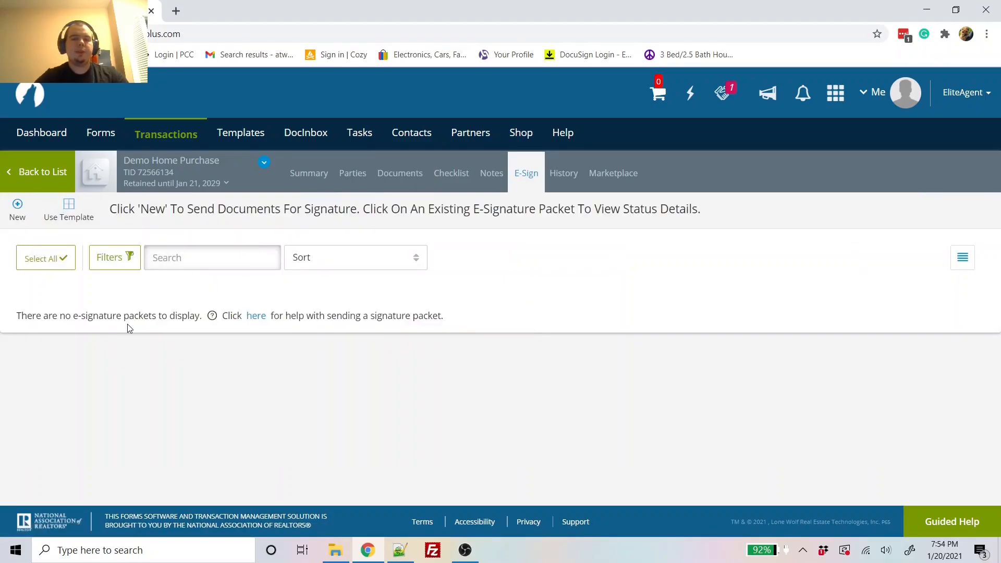
# Step: Start a new e-sign packet with the sale agreement, cover sheet, agency agreement, pamphlet and inspections document
pyautogui.click(17, 207)
pyautogui.click(359, 261)
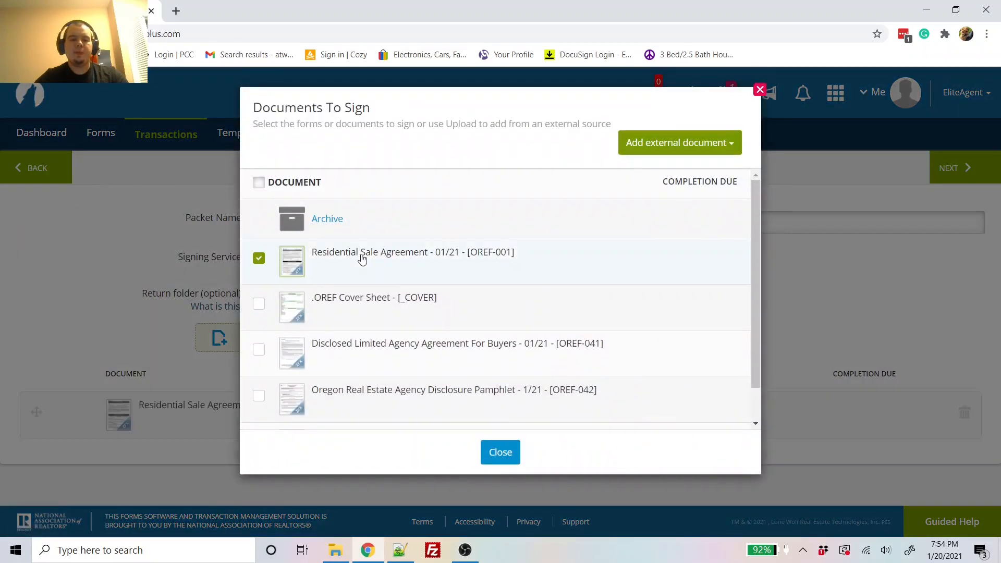
pyautogui.click(367, 314)
pyautogui.scroll(-1, 367, 314)
pyautogui.click(373, 311)
pyautogui.click(375, 351)
pyautogui.click(379, 409)
pyautogui.click(493, 452)
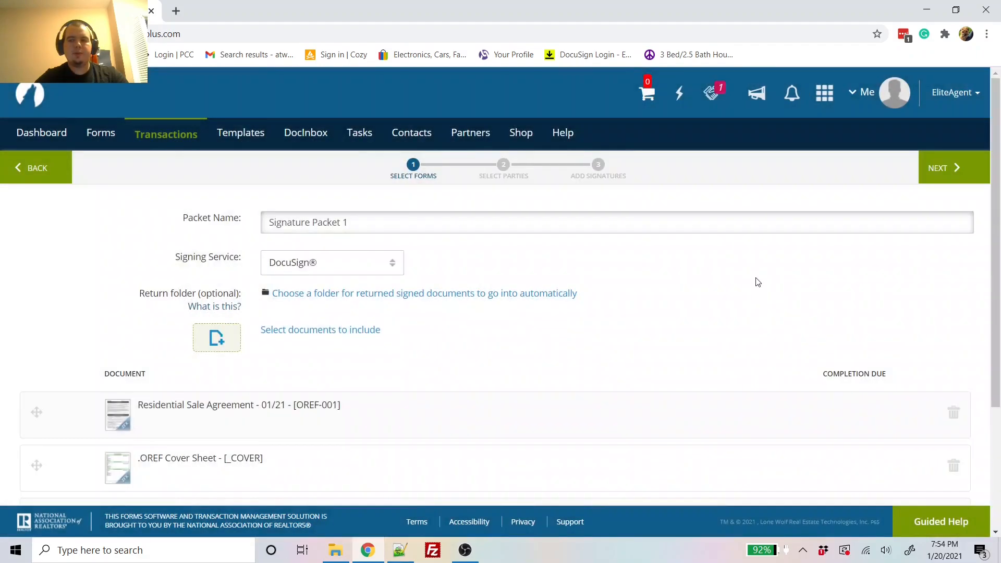
# Step: Name the packet 'Montgomery Offer' and continue to signer selection
pyautogui.tripleClick(685, 230)
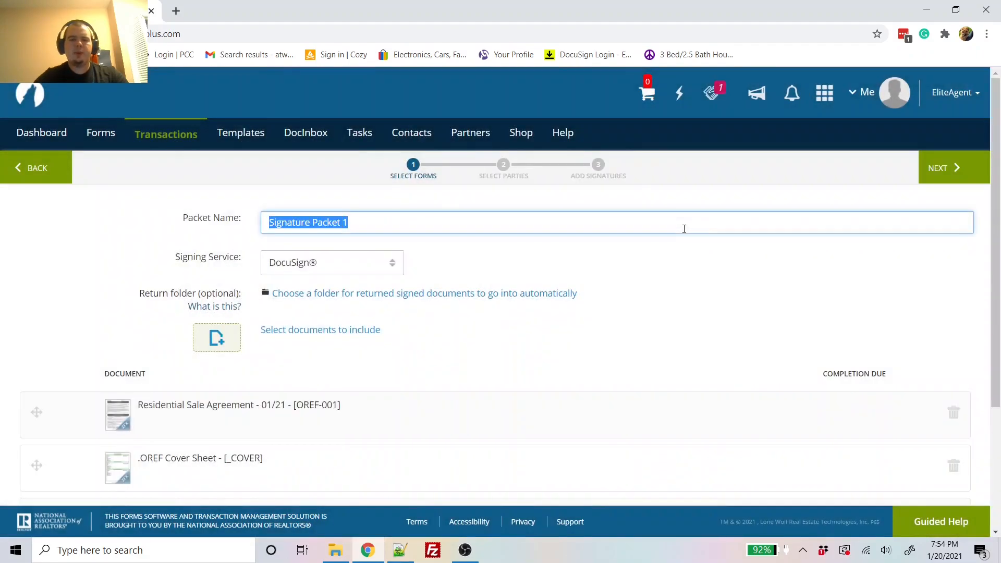
pyautogui.write('Montgomery Offer')
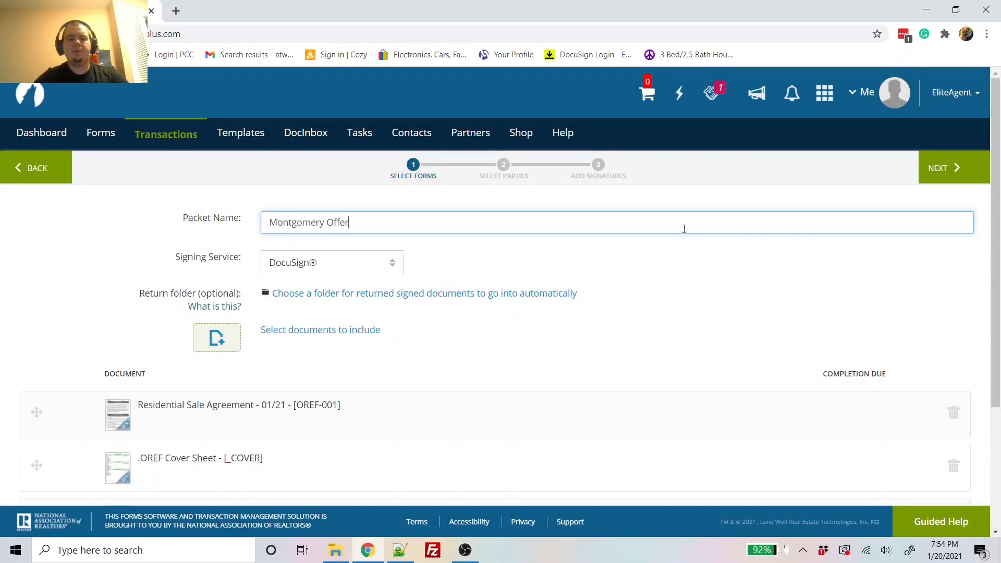
pyautogui.click(933, 169)
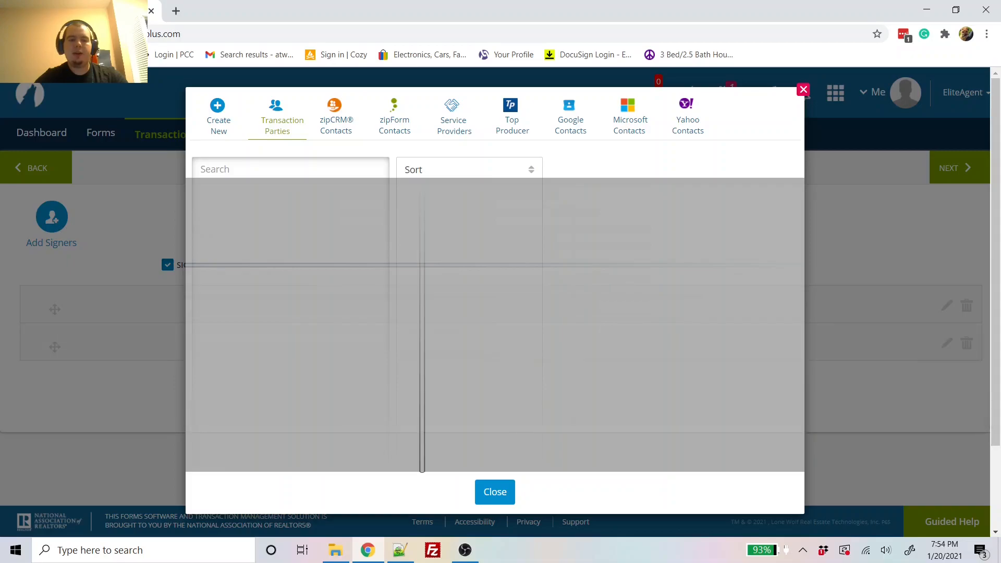
# Step: Dismiss the contacts picker and advance past Select Parties to signature placement
pyautogui.click(485, 491)
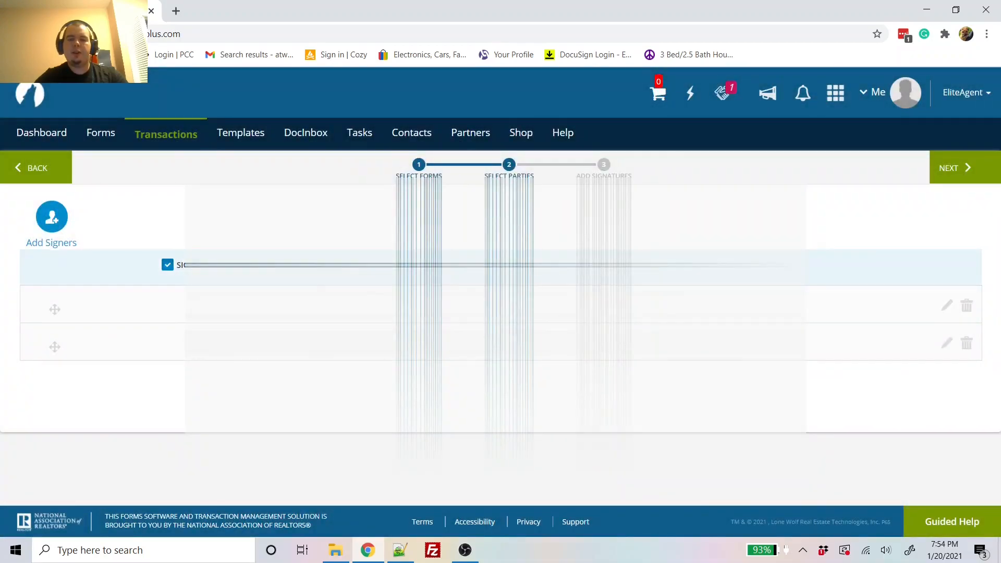
pyautogui.click(950, 178)
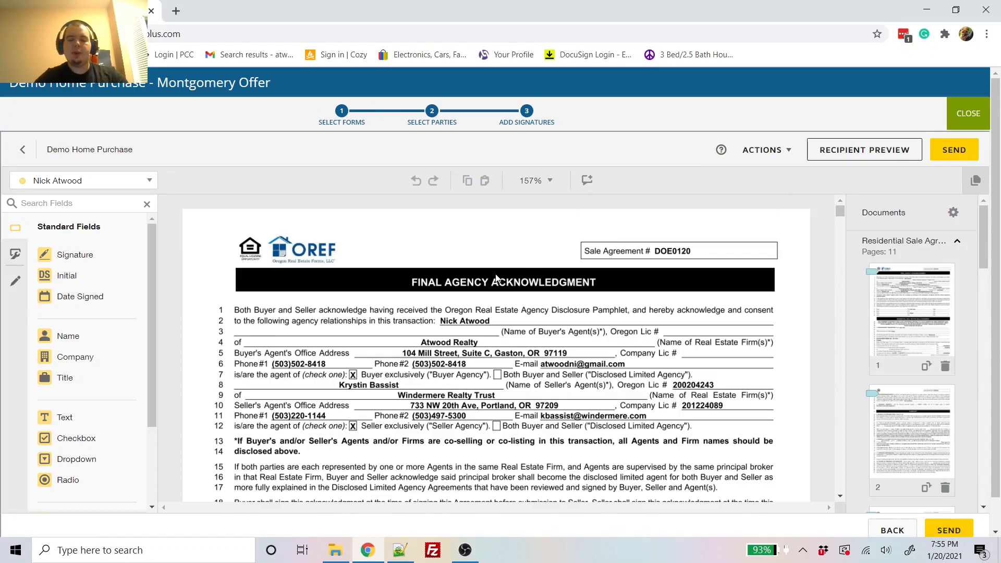
# Step: Scroll past pages 10 and 11 of the sale agreement to the Transaction Cover Sheet
pyautogui.scroll(-3, 496, 278)
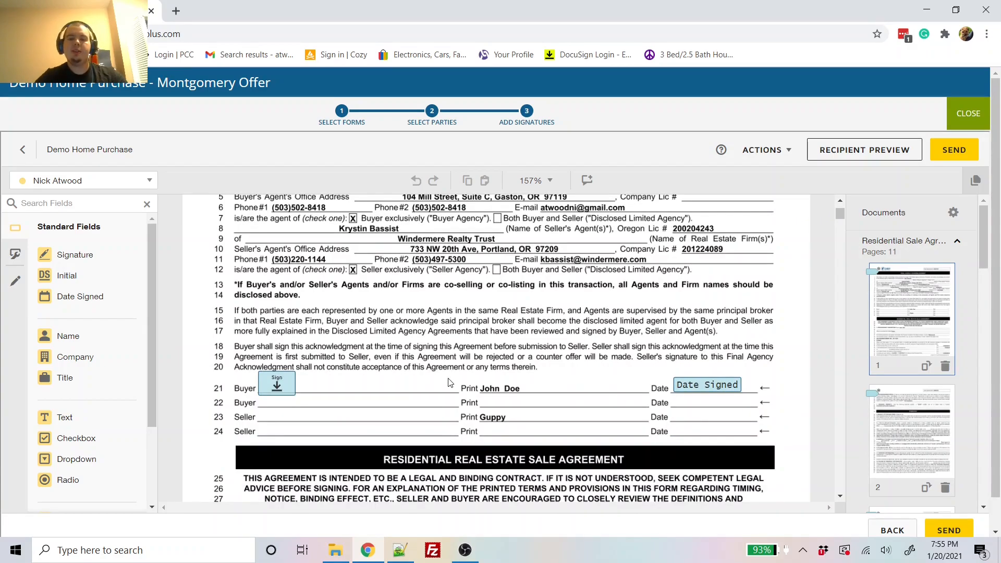
pyautogui.scroll(-6, 449, 382)
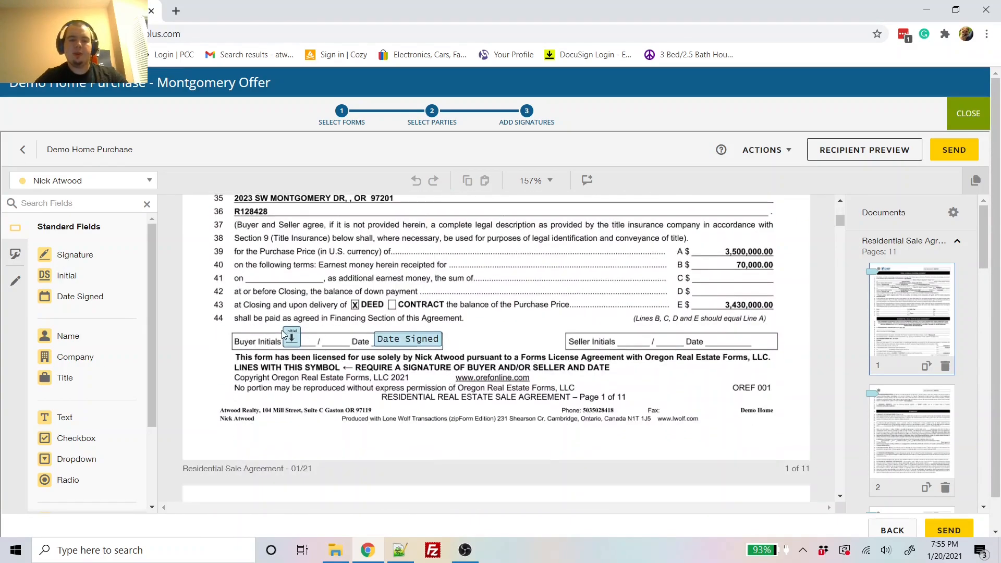
pyautogui.scroll(-15, 425, 412)
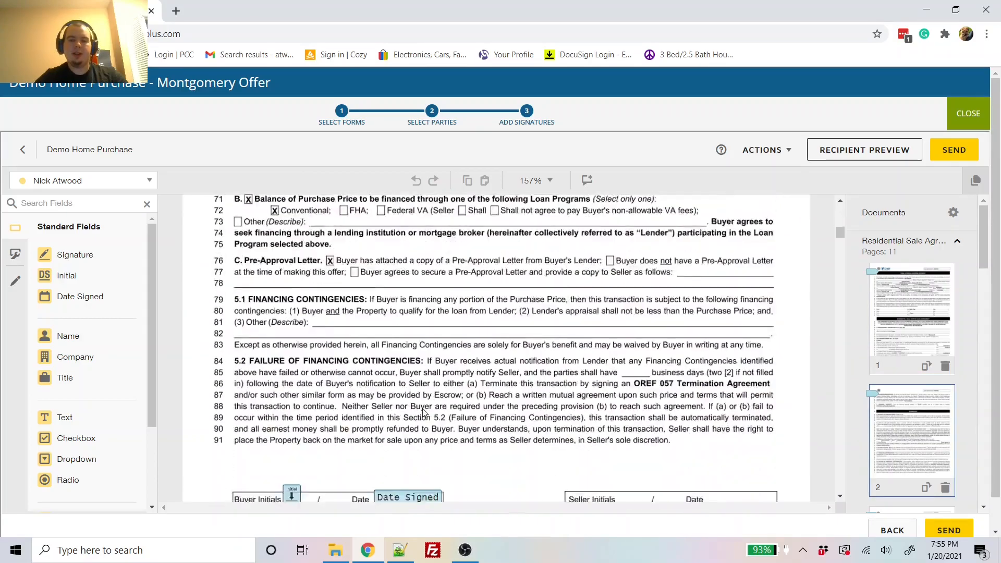
pyautogui.scroll(-20, 425, 413)
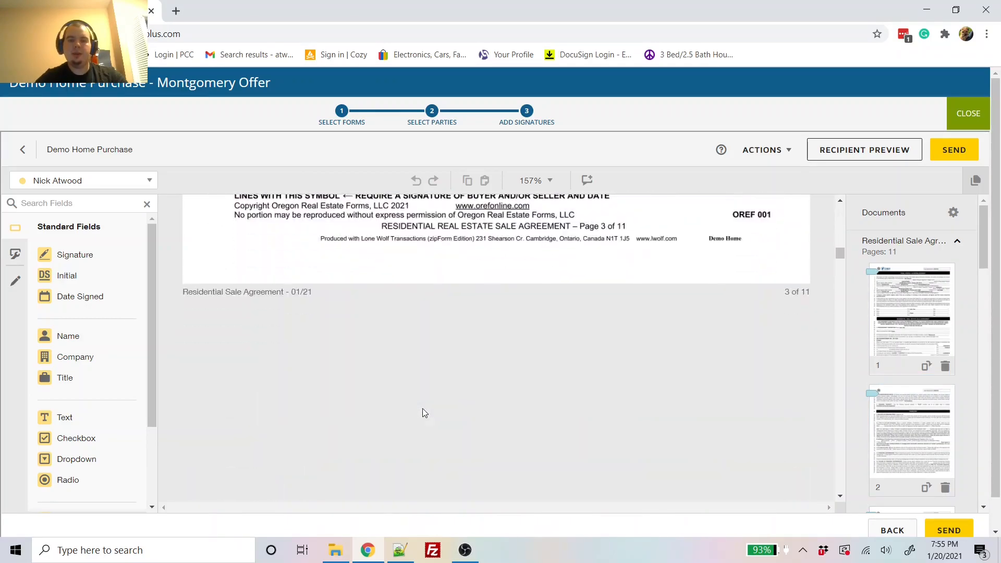
pyautogui.scroll(-5, 425, 412)
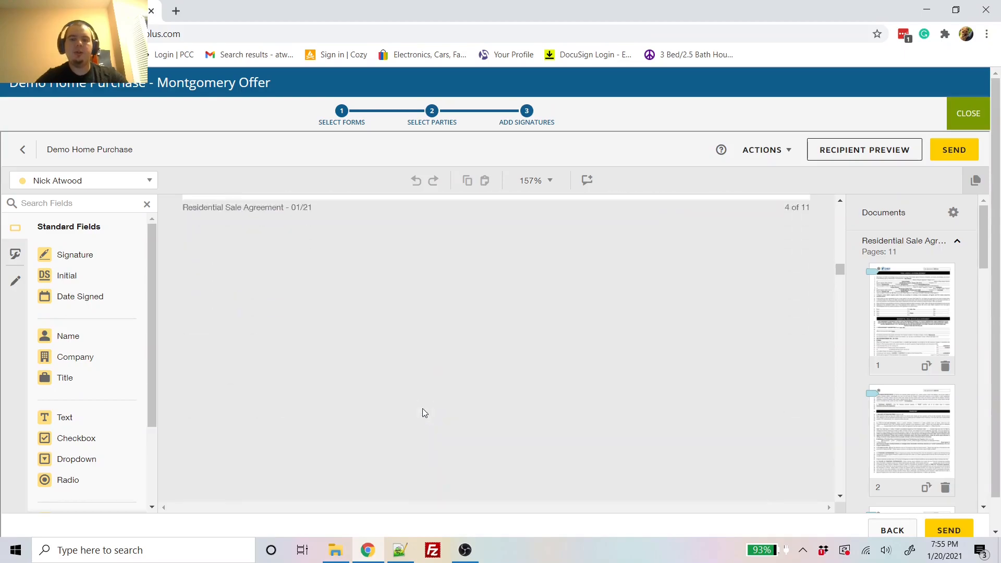
pyautogui.scroll(-10, 425, 413)
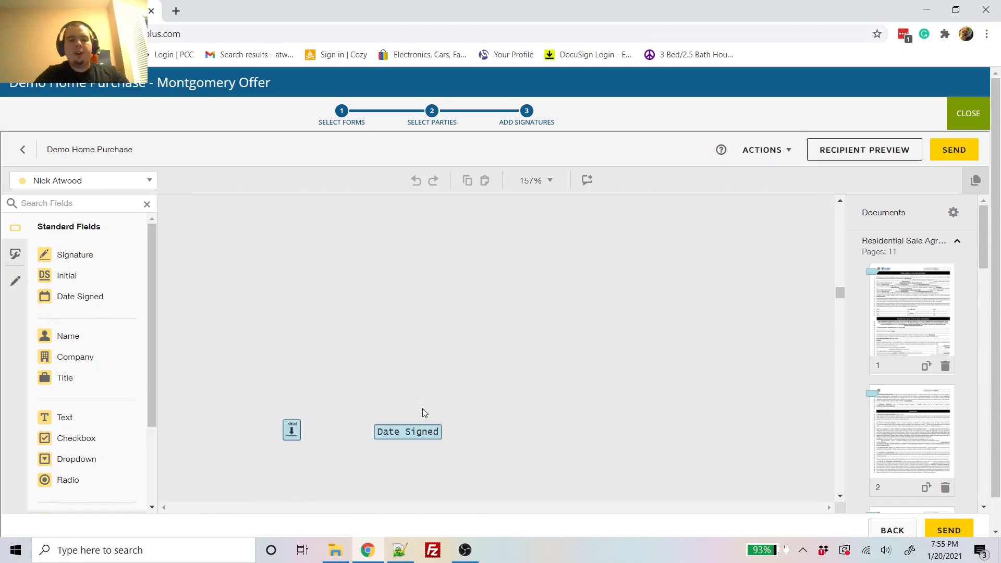
pyautogui.scroll(-10, 424, 413)
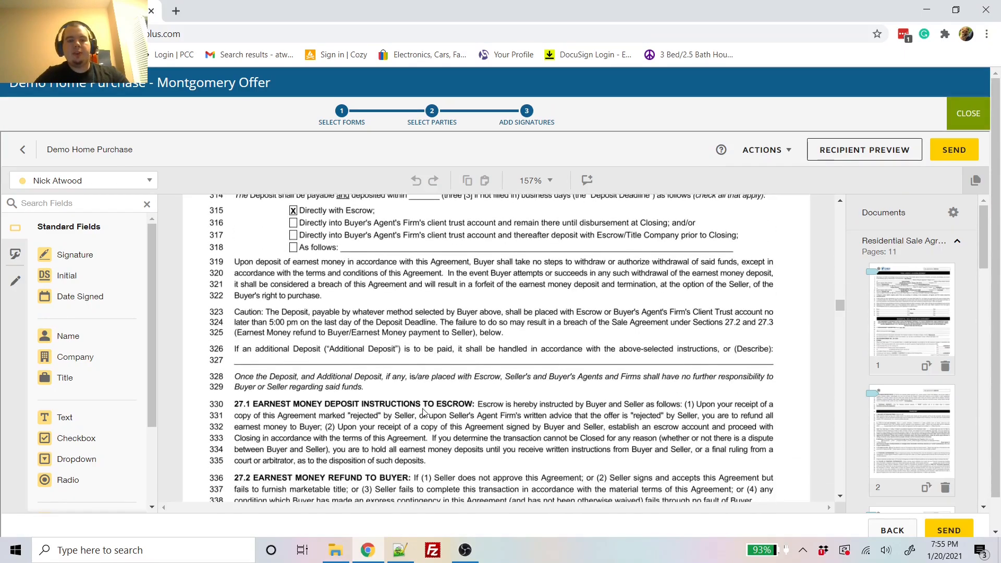
pyautogui.scroll(-10, 425, 413)
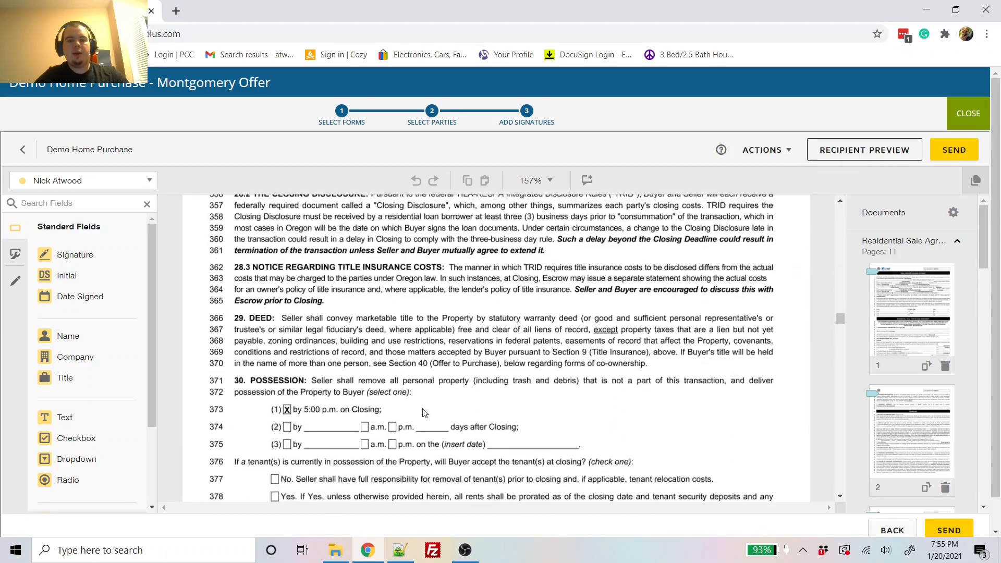
pyautogui.scroll(-10, 423, 413)
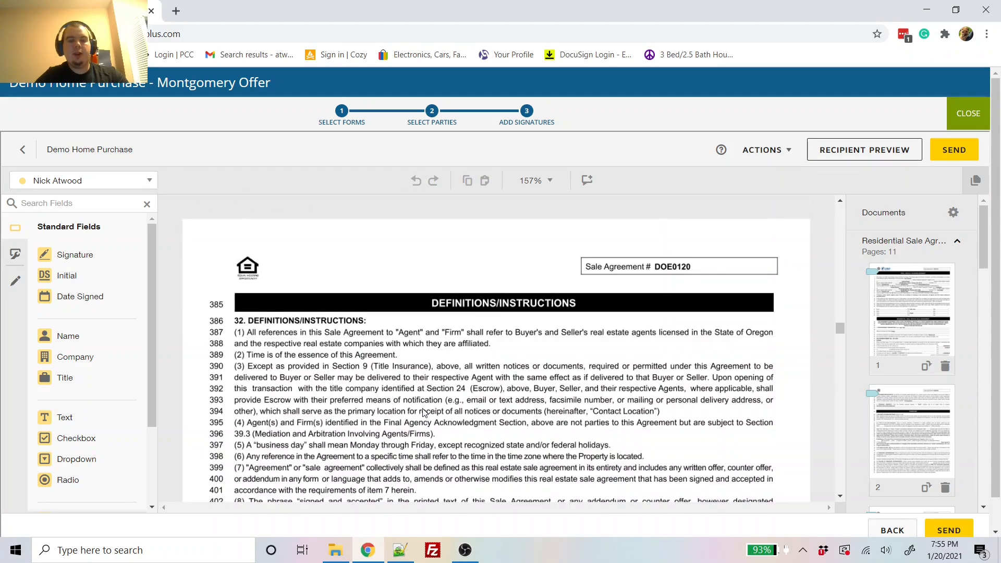
pyautogui.scroll(-10, 423, 413)
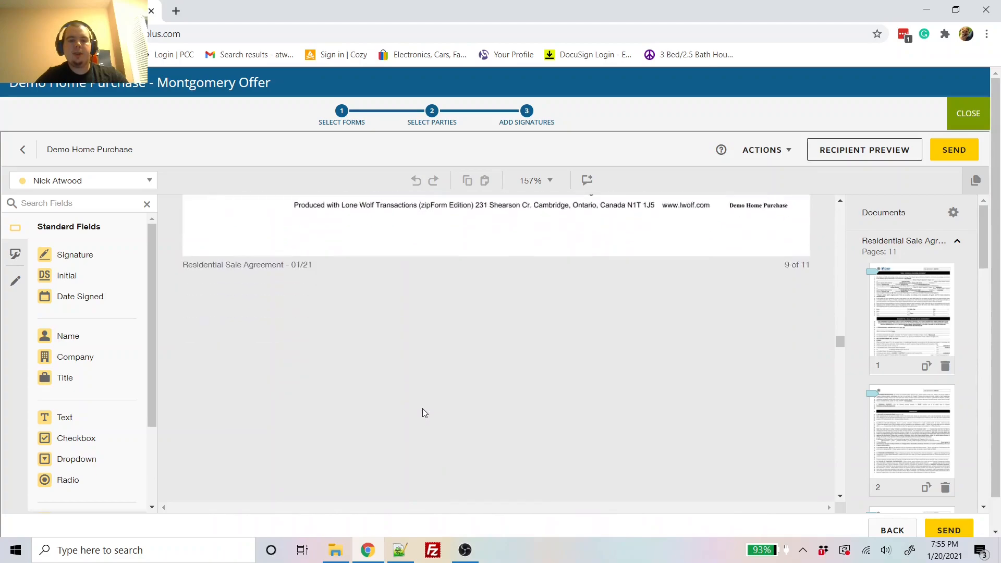
pyautogui.scroll(-10, 425, 413)
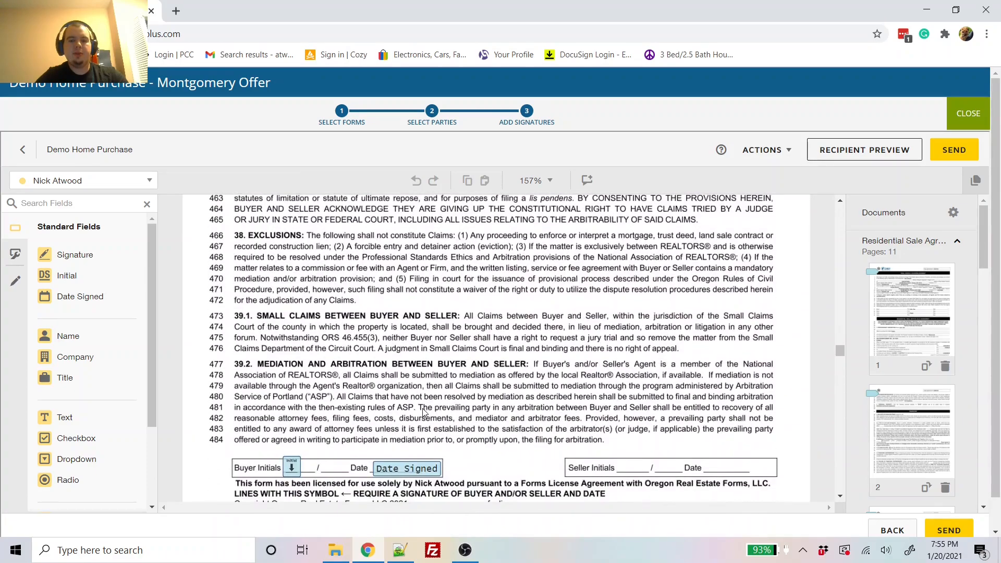
pyautogui.scroll(-10, 425, 412)
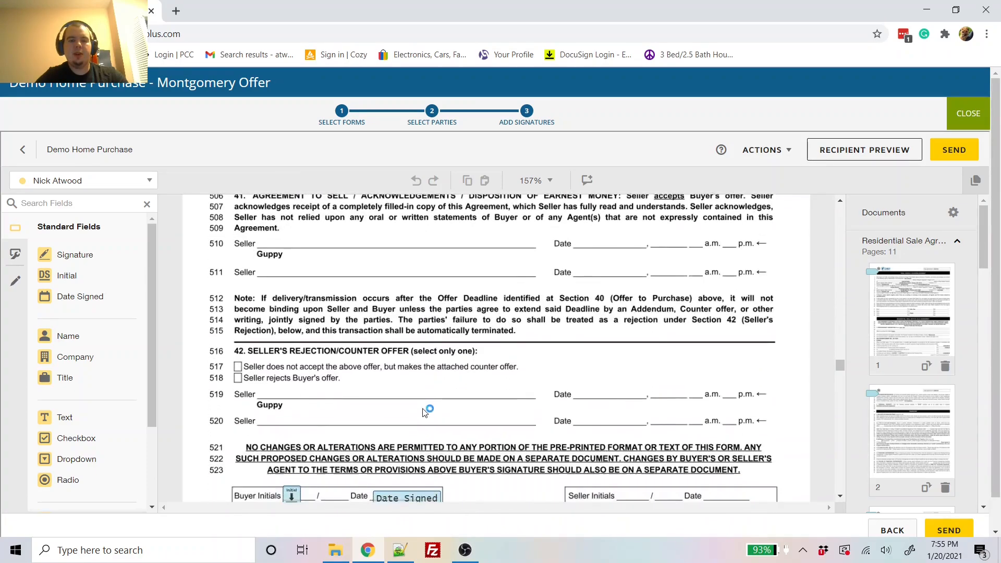
pyautogui.scroll(-5, 425, 412)
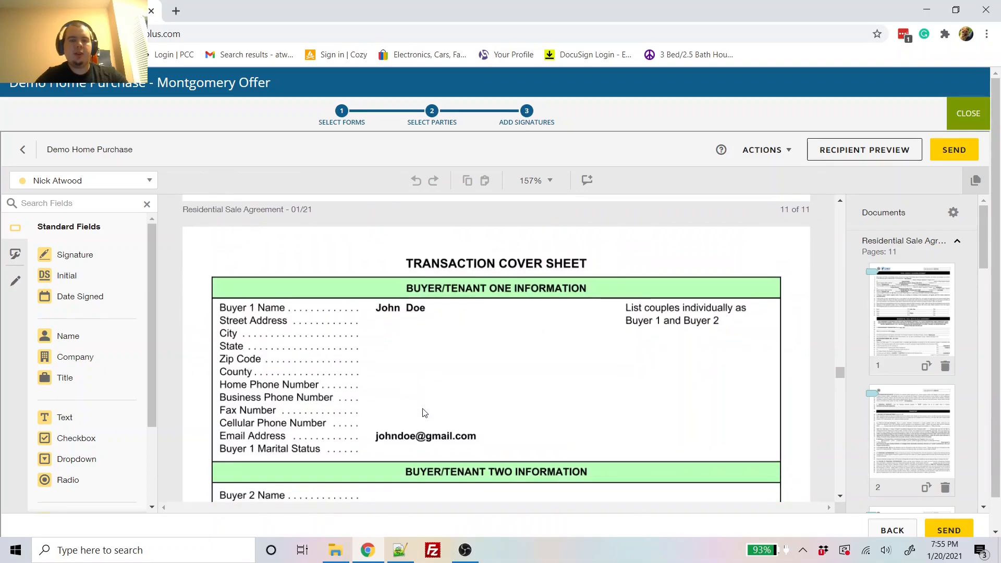
# Step: Make the buyer the field recipient and place a buyer Initial field on the cover sheet
pyautogui.rightClick(115, 178)
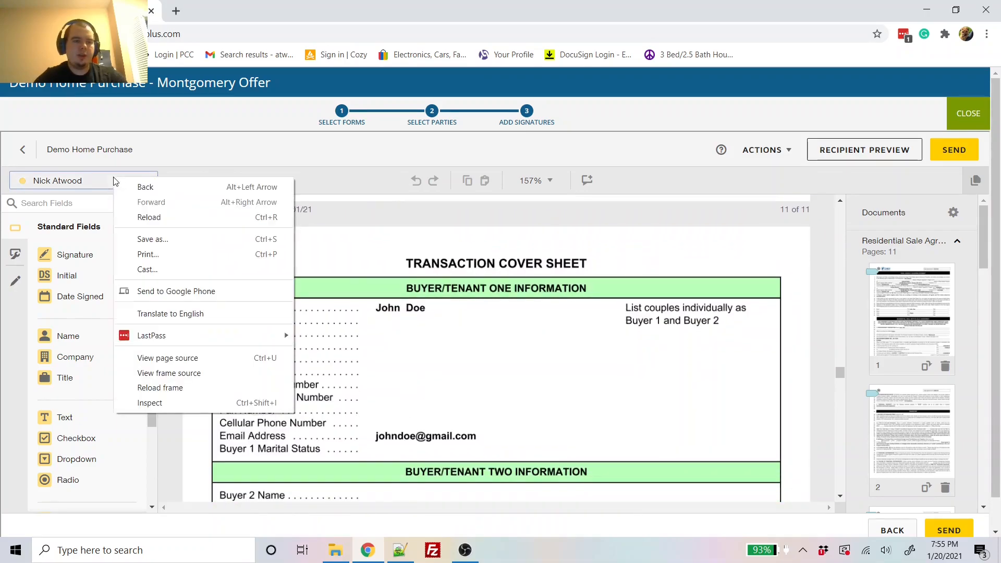
pyautogui.click(86, 182)
pyautogui.click(80, 223)
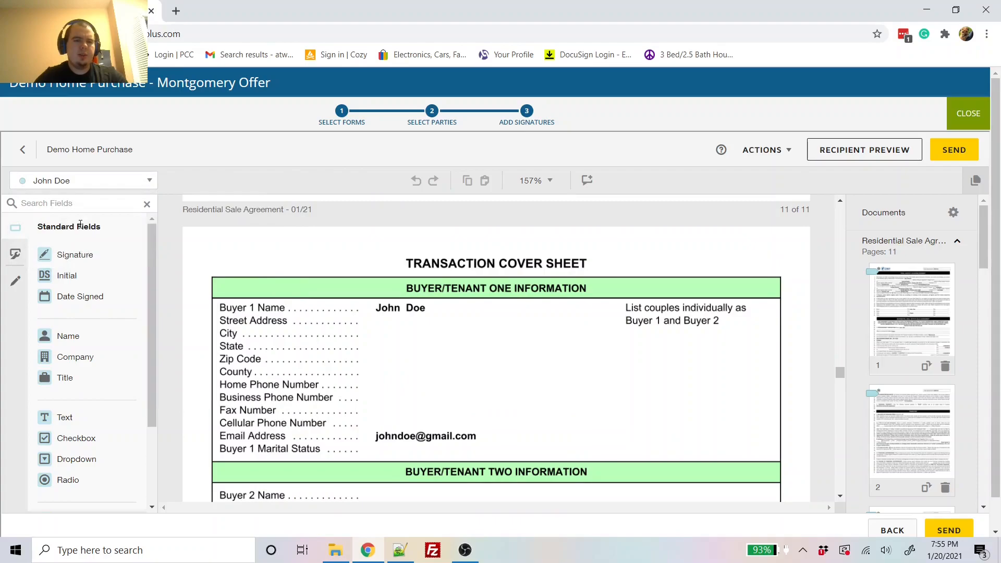
pyautogui.moveTo(79, 275); pyautogui.dragTo(264, 239)
# Step: Place a buyer Initial field on the Oregon agency disclosure pamphlet
pyautogui.scroll(-15, 367, 363)
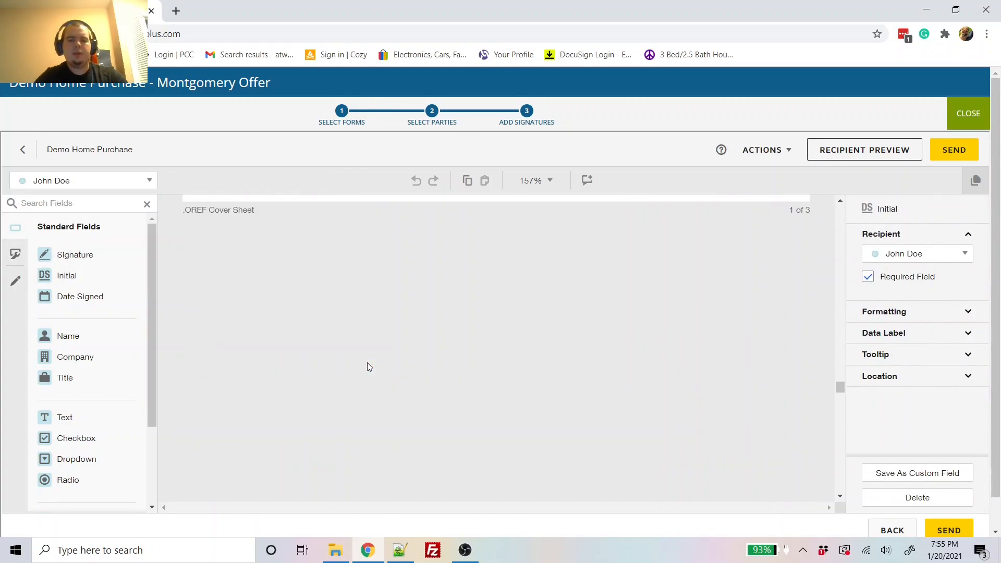
pyautogui.scroll(-10, 368, 366)
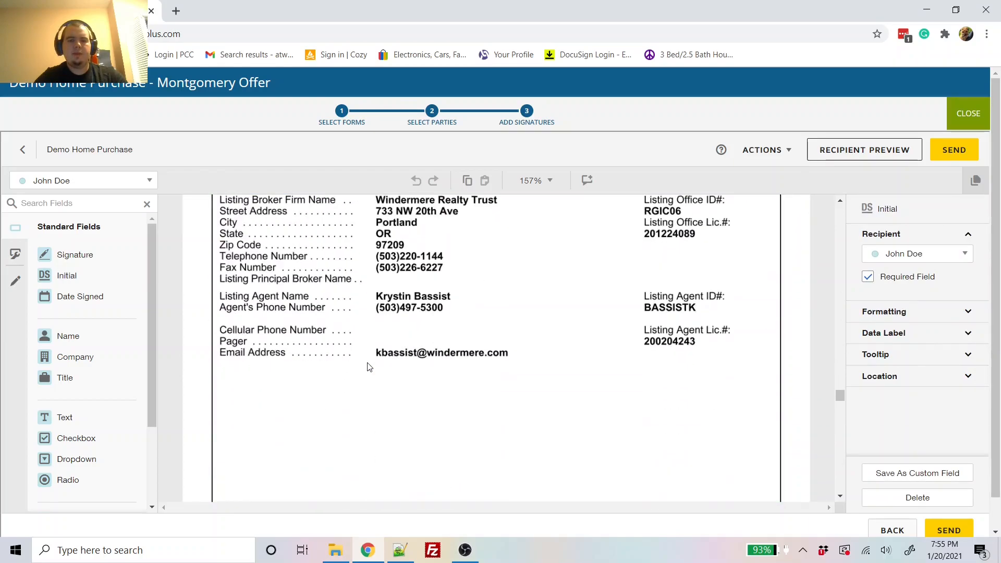
pyautogui.scroll(-15, 369, 366)
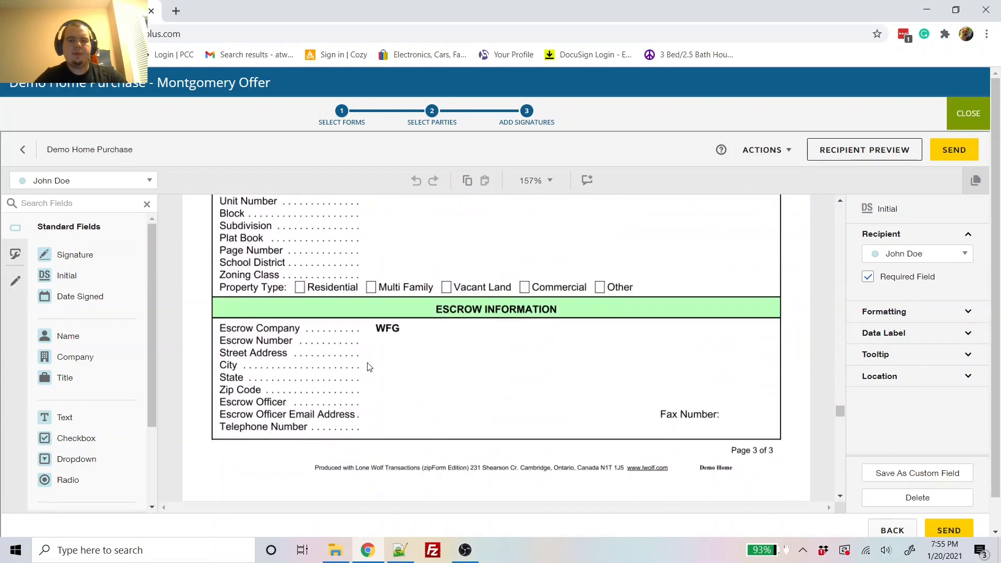
pyautogui.scroll(-8, 368, 367)
pyautogui.scroll(-1, 367, 364)
pyautogui.scroll(-5, 367, 365)
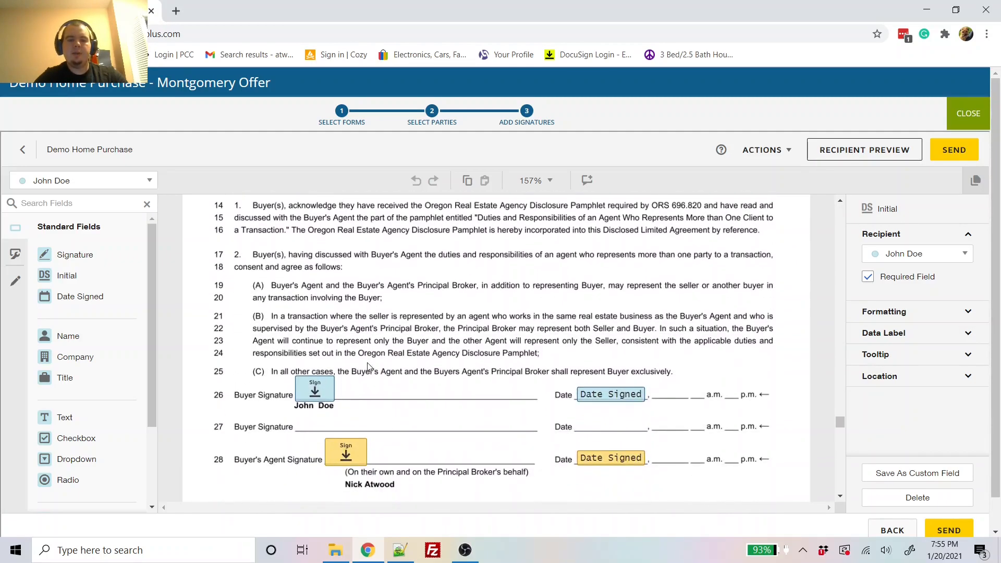
pyautogui.scroll(-1, 368, 366)
pyautogui.scroll(5, 396, 398)
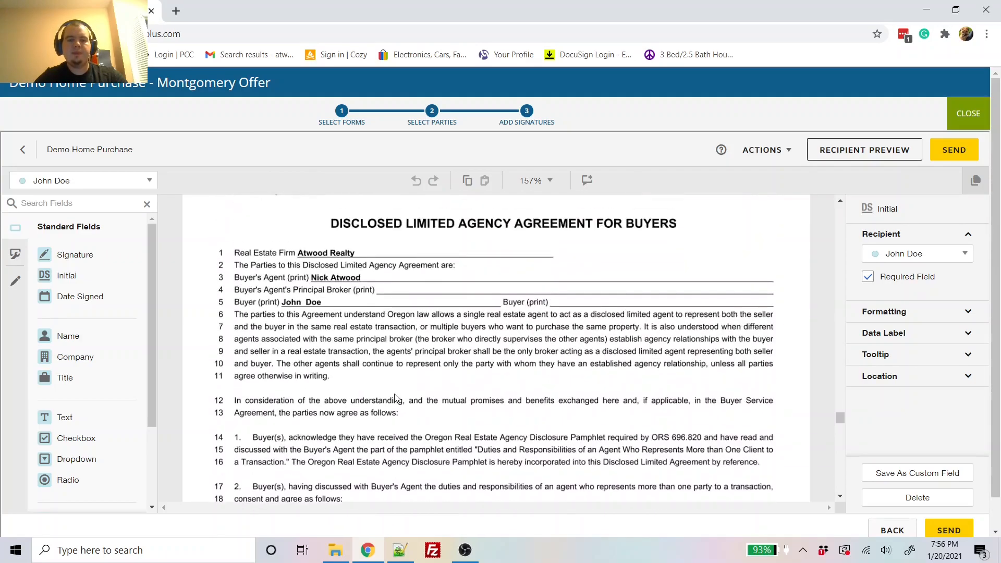
pyautogui.scroll(-12, 395, 397)
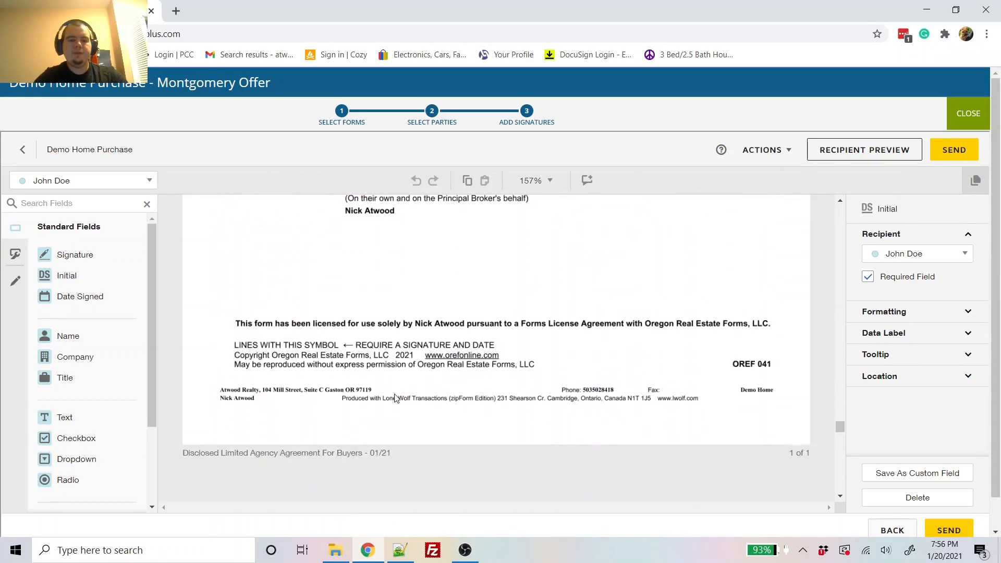
pyautogui.scroll(-3, 396, 397)
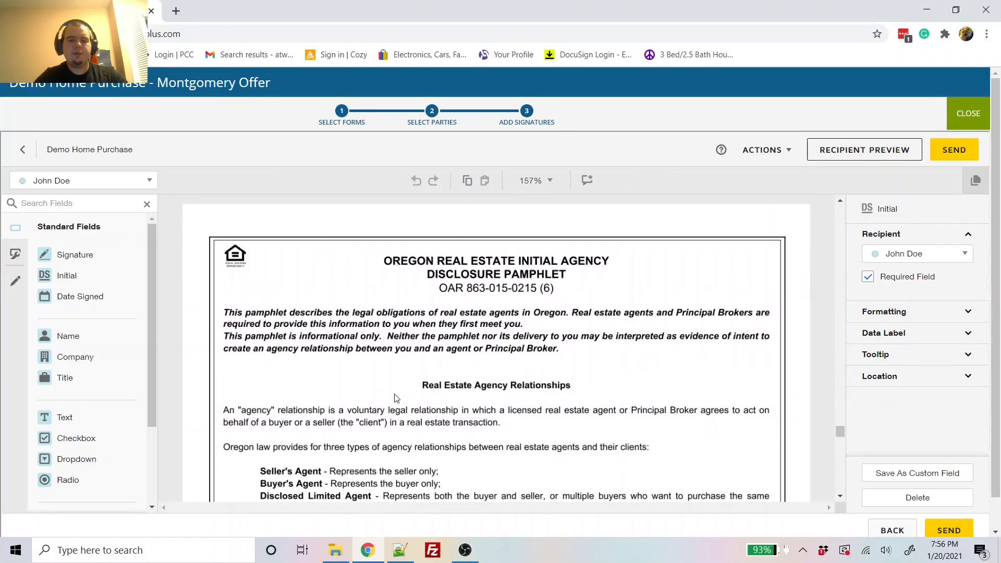
pyautogui.moveTo(96, 276); pyautogui.dragTo(300, 245)
# Step: Scroll to the Signature and Date lines of the Buyer's Notice of Inspections
pyautogui.scroll(-10, 409, 438)
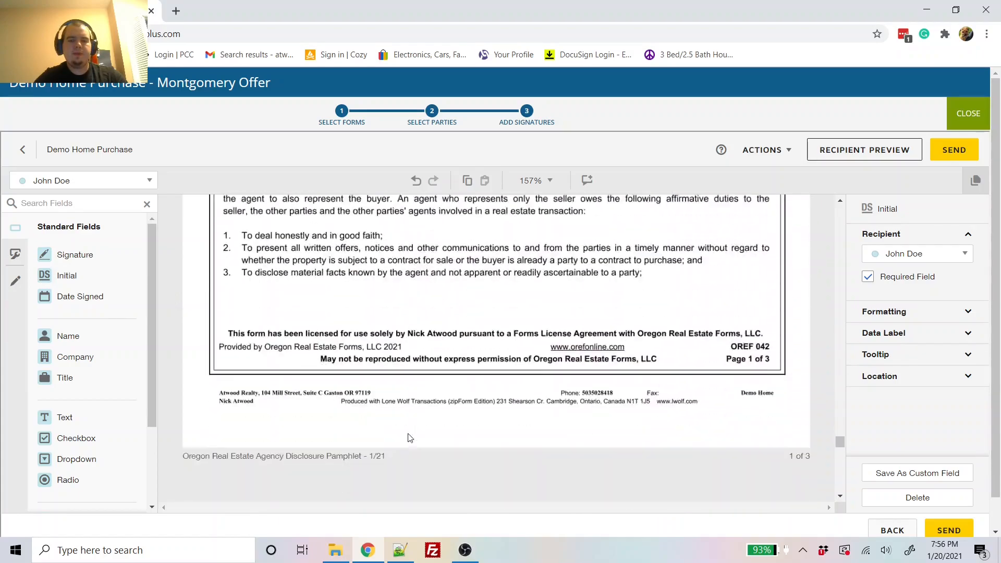
pyautogui.scroll(-5, 407, 434)
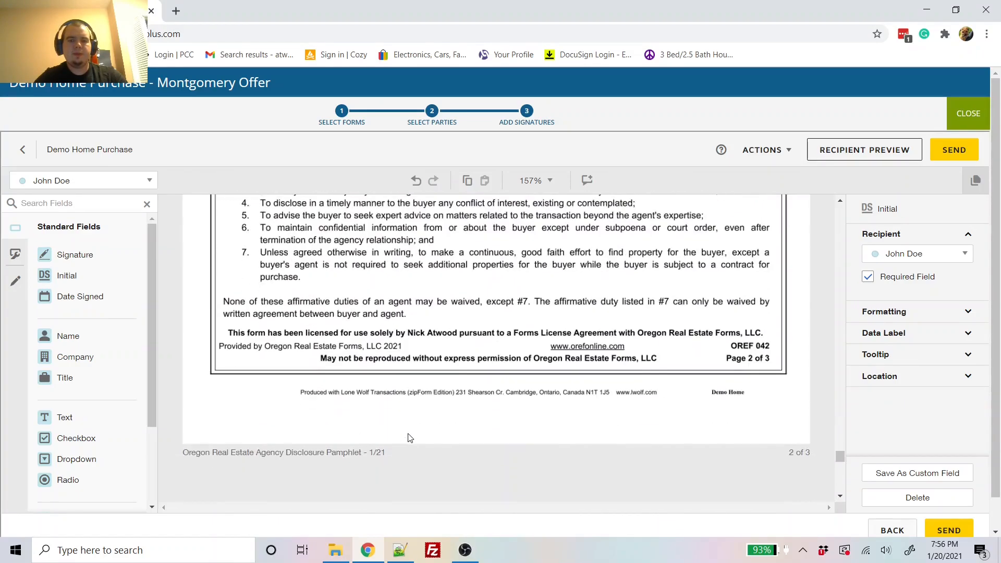
pyautogui.scroll(-10, 407, 434)
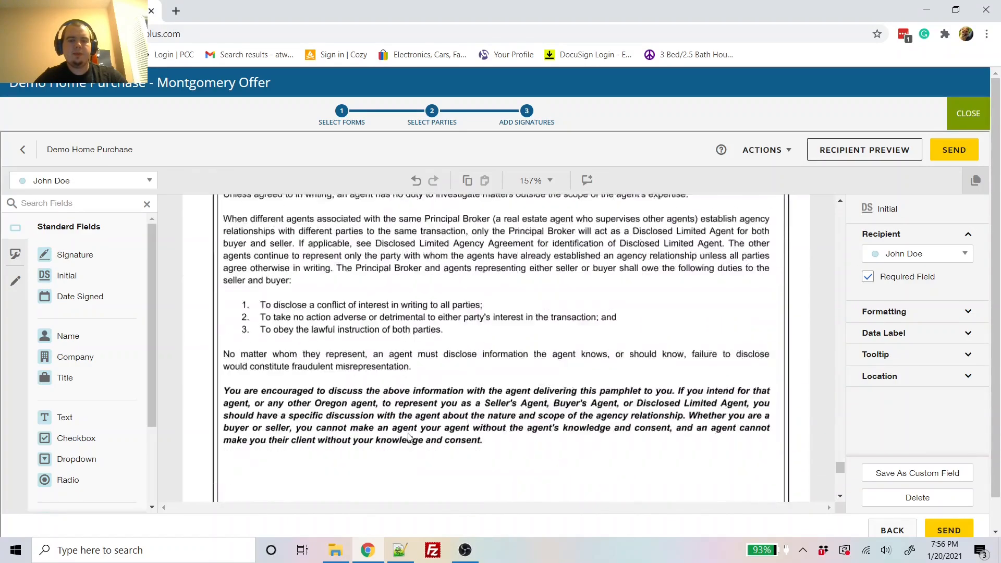
pyautogui.scroll(-6, 409, 437)
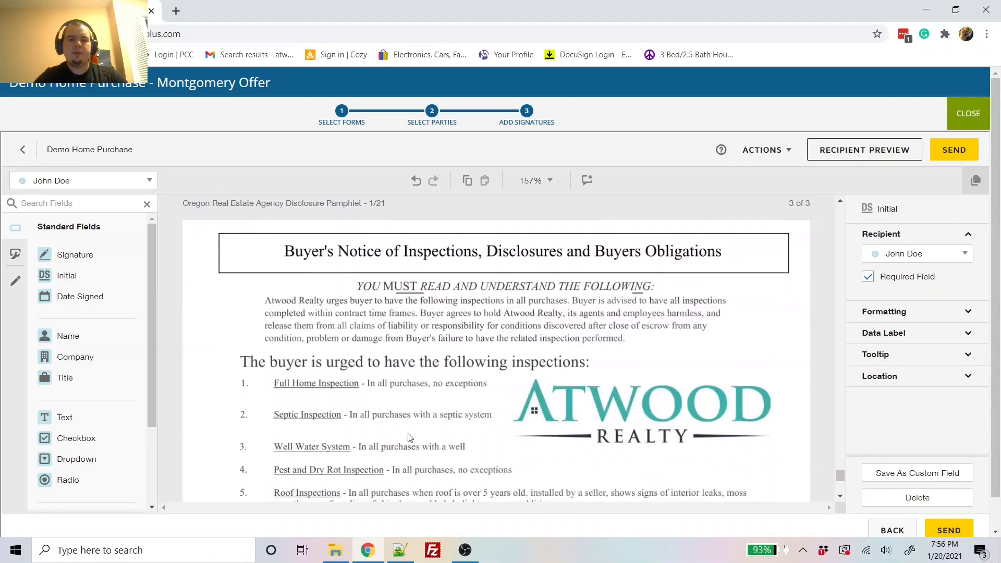
pyautogui.scroll(-2, 409, 437)
pyautogui.scroll(1, 409, 437)
pyautogui.scroll(1, 408, 437)
pyautogui.scroll(-3, 408, 437)
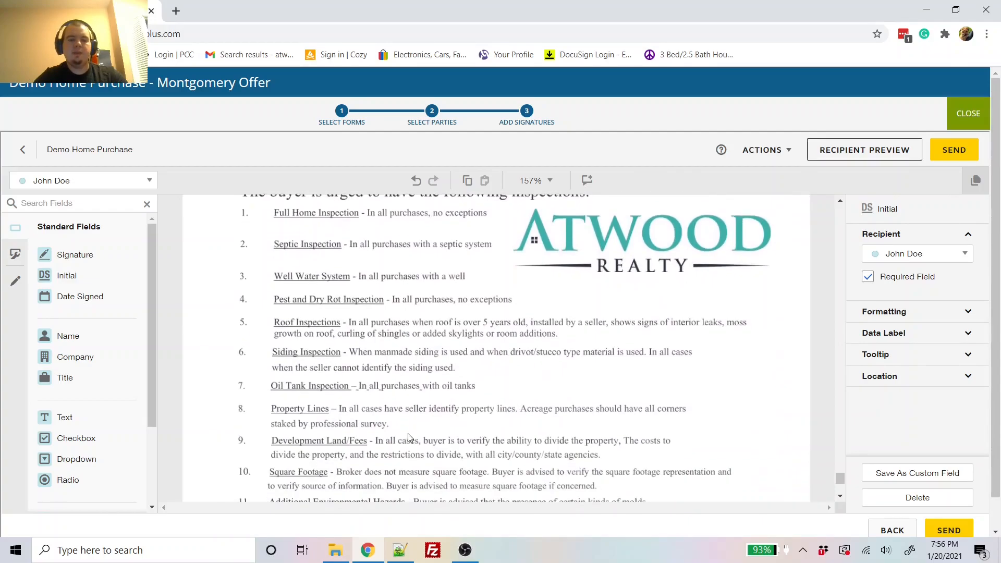
pyautogui.scroll(-5, 408, 433)
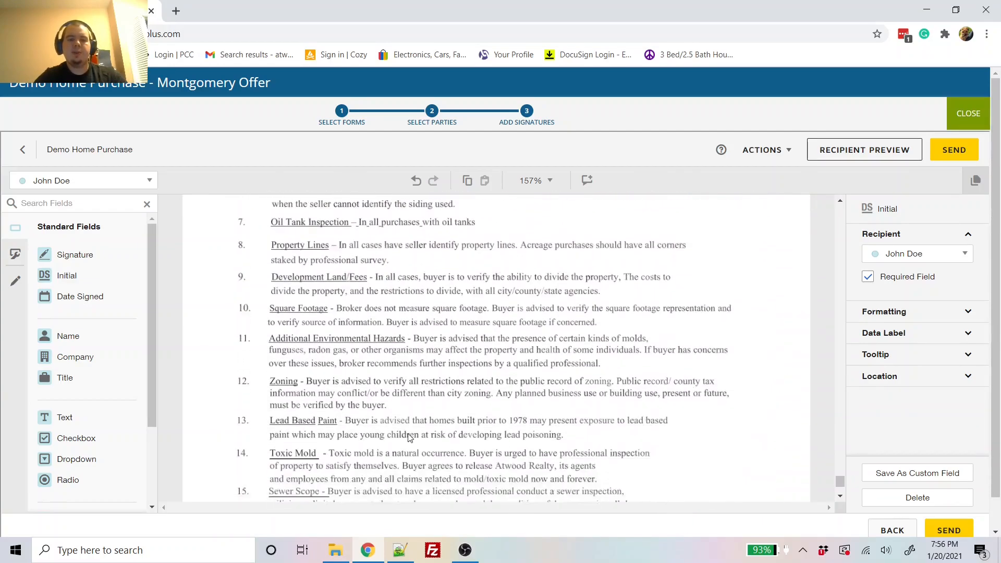
pyautogui.scroll(-2, 409, 437)
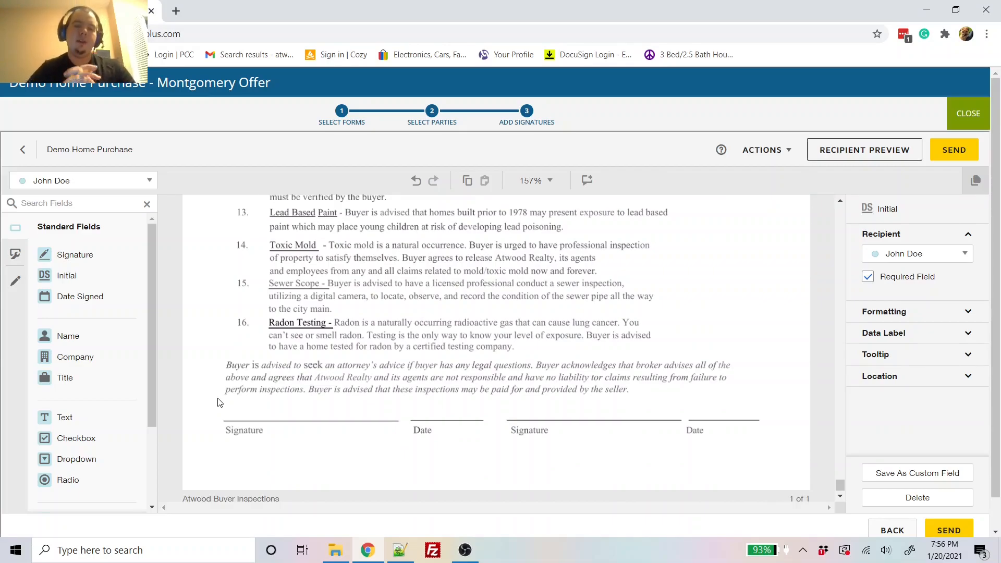
pyautogui.scroll(2, 219, 402)
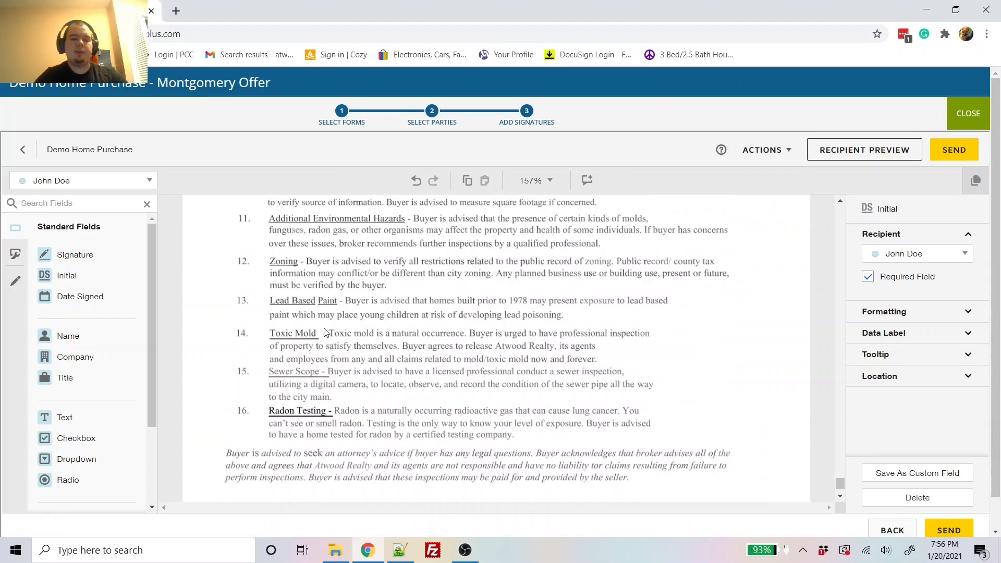
pyautogui.scroll(1, 326, 345)
pyautogui.scroll(-3, 326, 346)
# Step: Place buyer Signature and Date Signed fields on the first Signature and Date lines, deleting a stray Initial
pyautogui.click(101, 260)
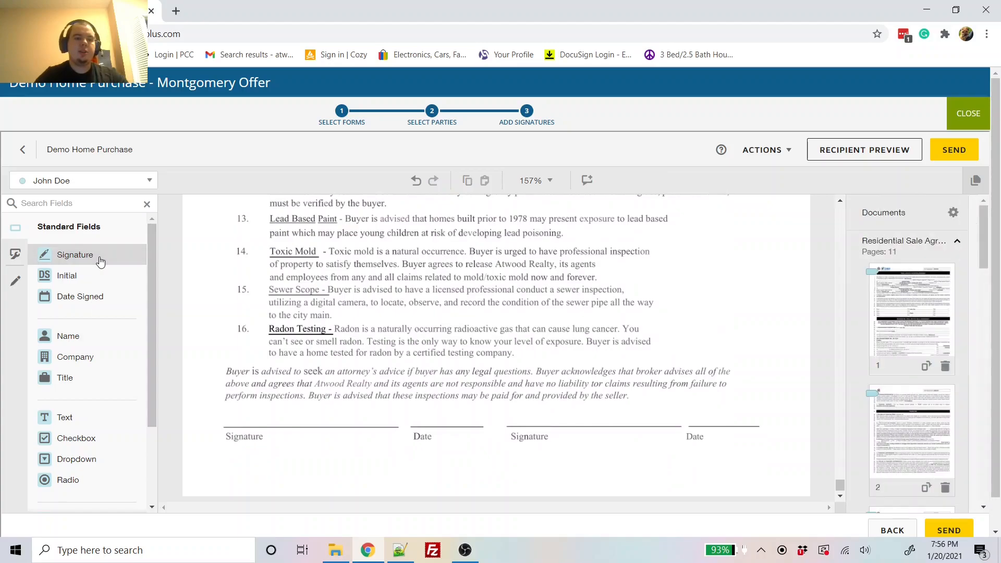
pyautogui.moveTo(100, 261); pyautogui.dragTo(258, 386)
pyautogui.moveTo(222, 399); pyautogui.dragTo(223, 401)
pyautogui.moveTo(94, 302); pyautogui.dragTo(415, 413)
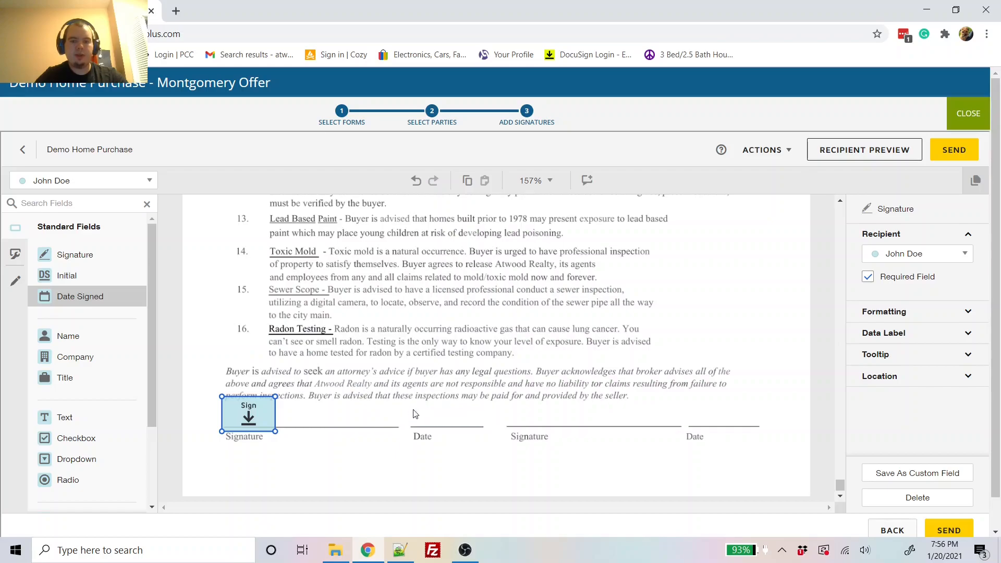
pyautogui.click(307, 410)
pyautogui.moveTo(66, 275)
pyautogui.mouseDown()
pyautogui.moveTo(392, 429)
pyautogui.moveTo(364, 418)
pyautogui.mouseUp()
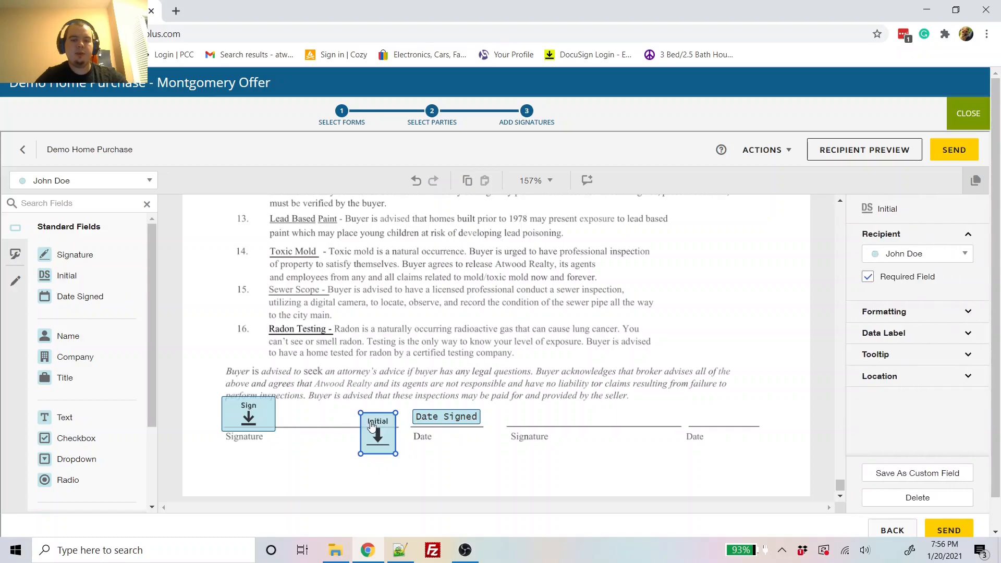
pyautogui.press('Delete')
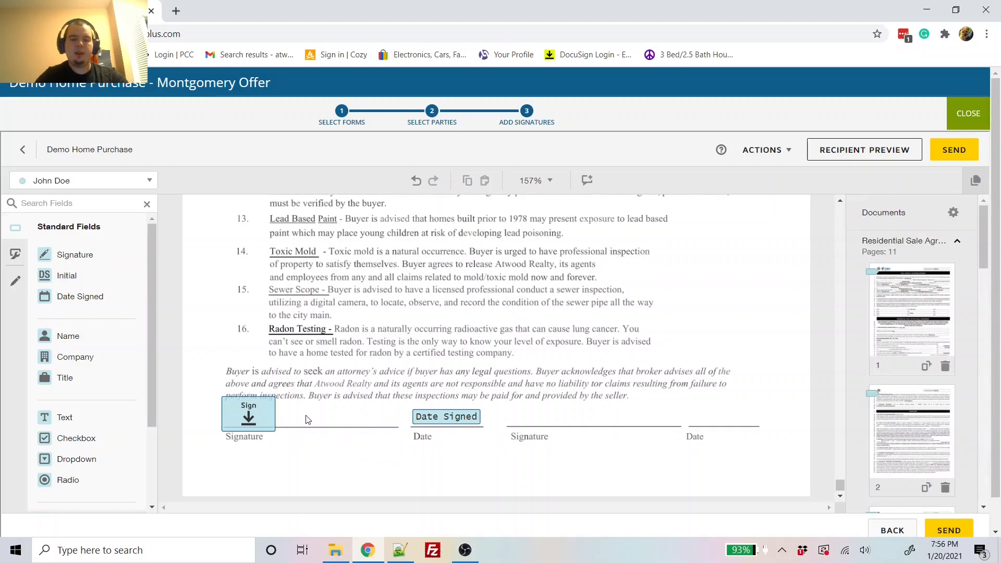
pyautogui.scroll(-1, 309, 420)
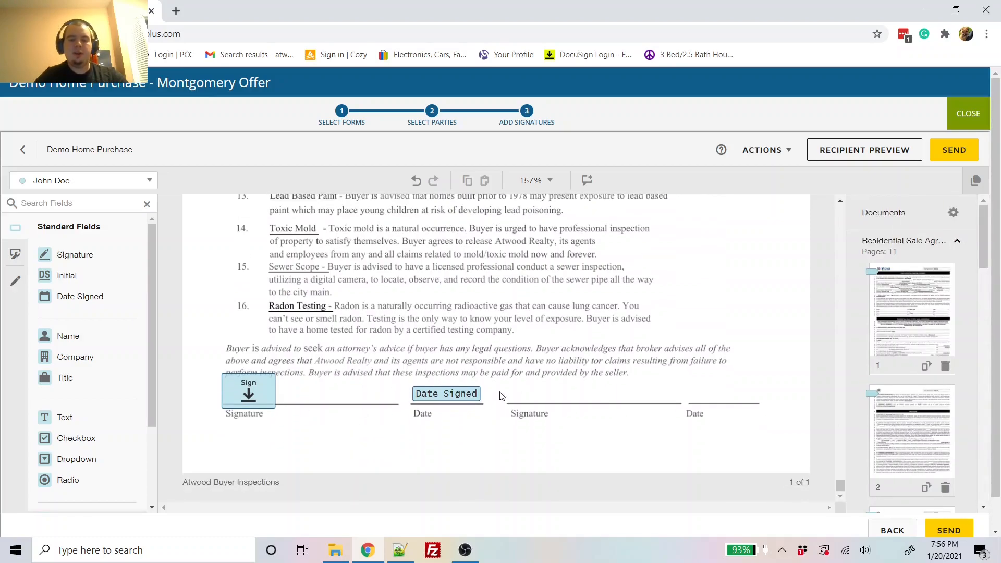